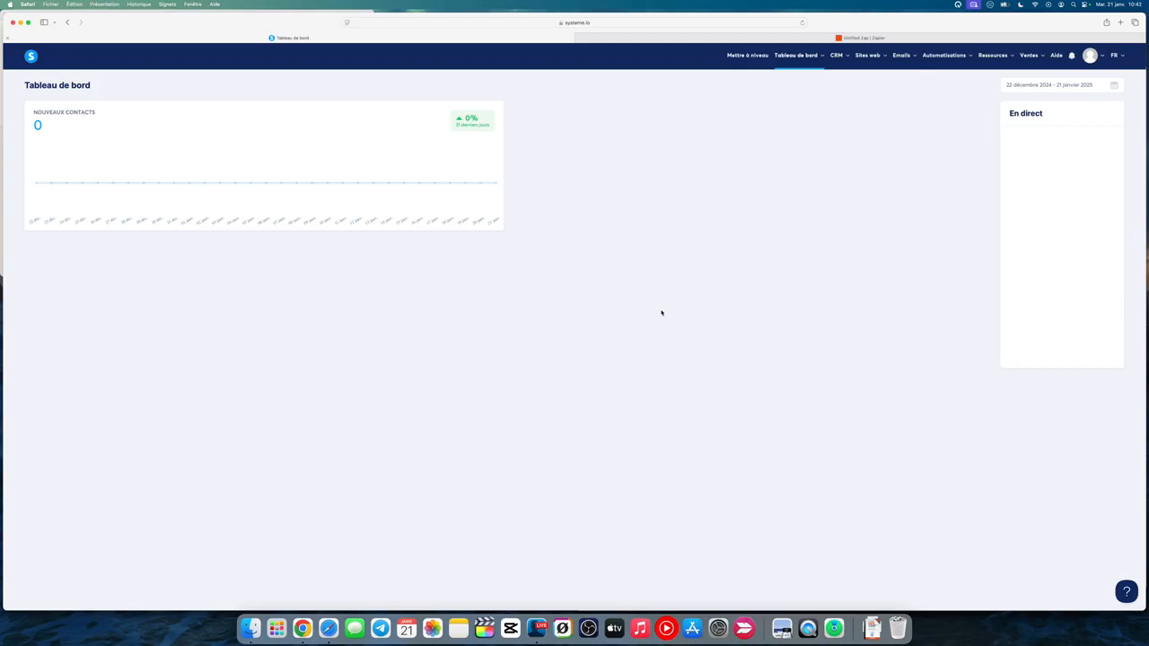
Look over the existing courses and the contact tags in the account
click(721, 233)
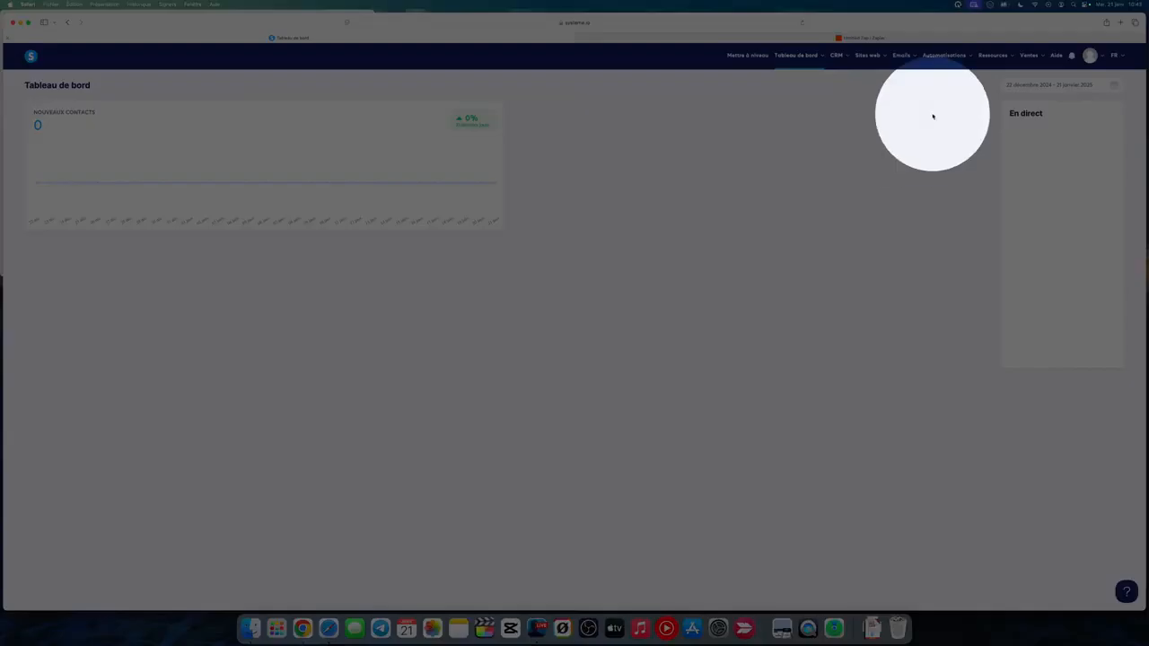
mouse_move(992, 55)
click(987, 110)
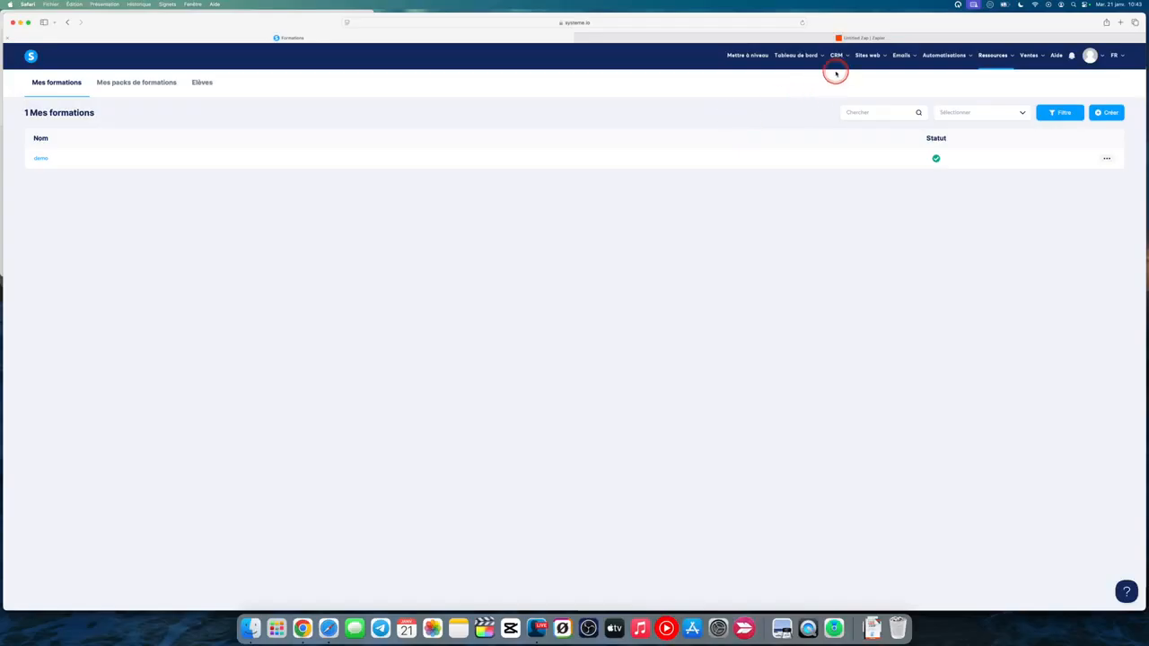
click(834, 90)
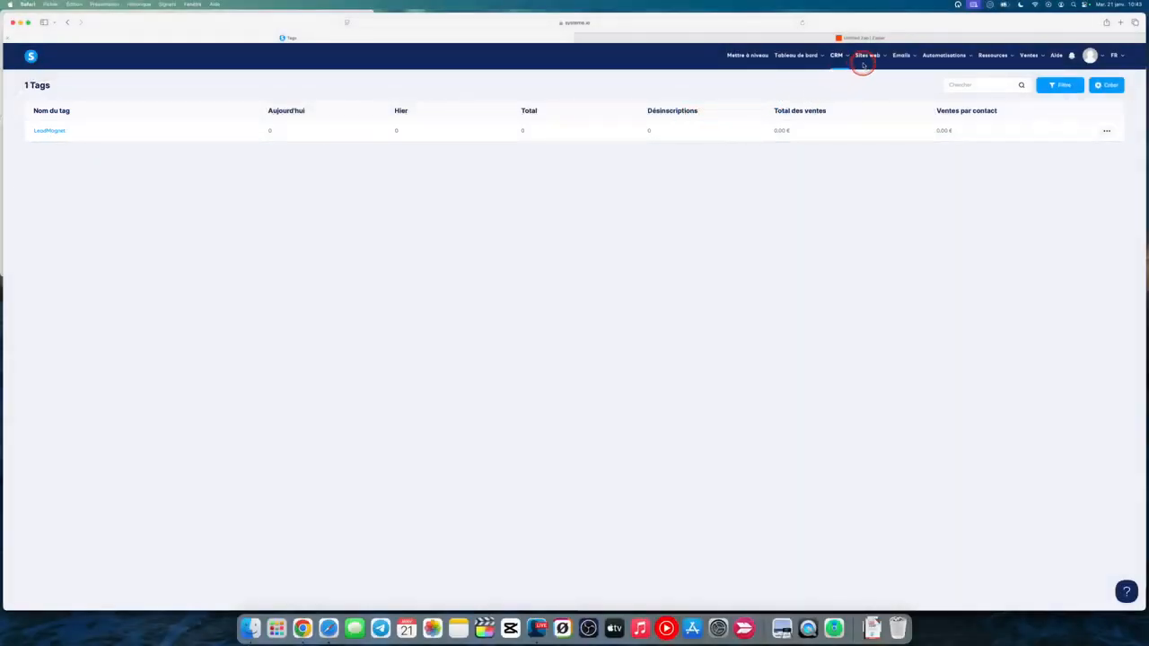
Open the LeadMagnet sales funnel and look over its Page de capture in the page editor, then return to the funnel
mouse_move(863, 65)
click(862, 88)
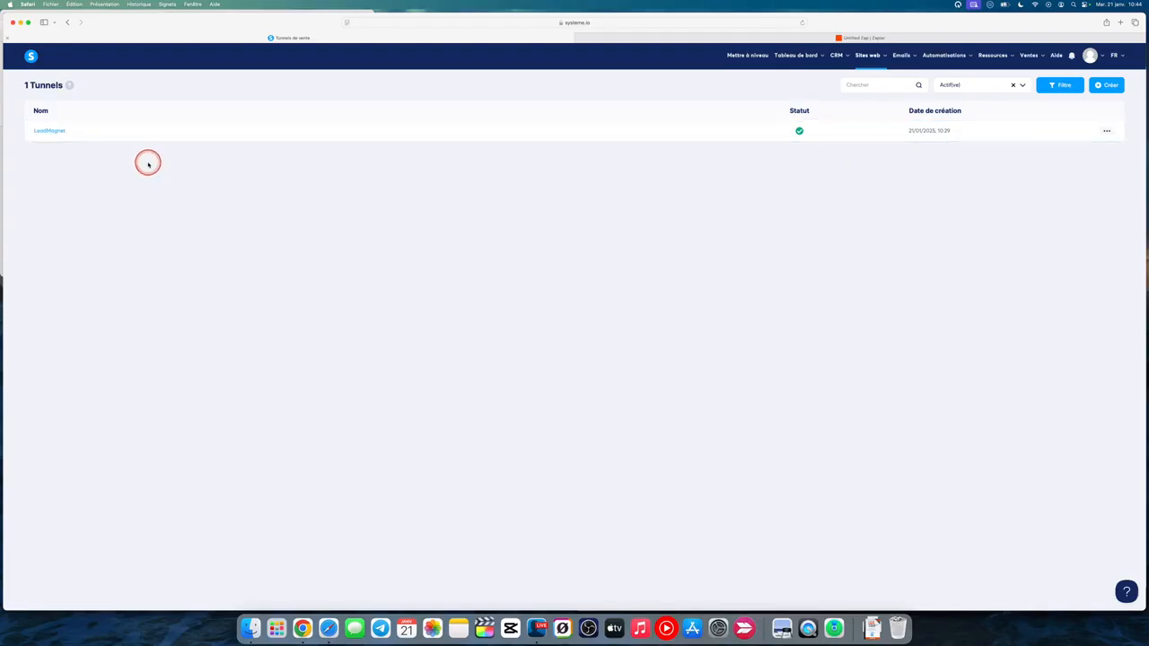
click(52, 132)
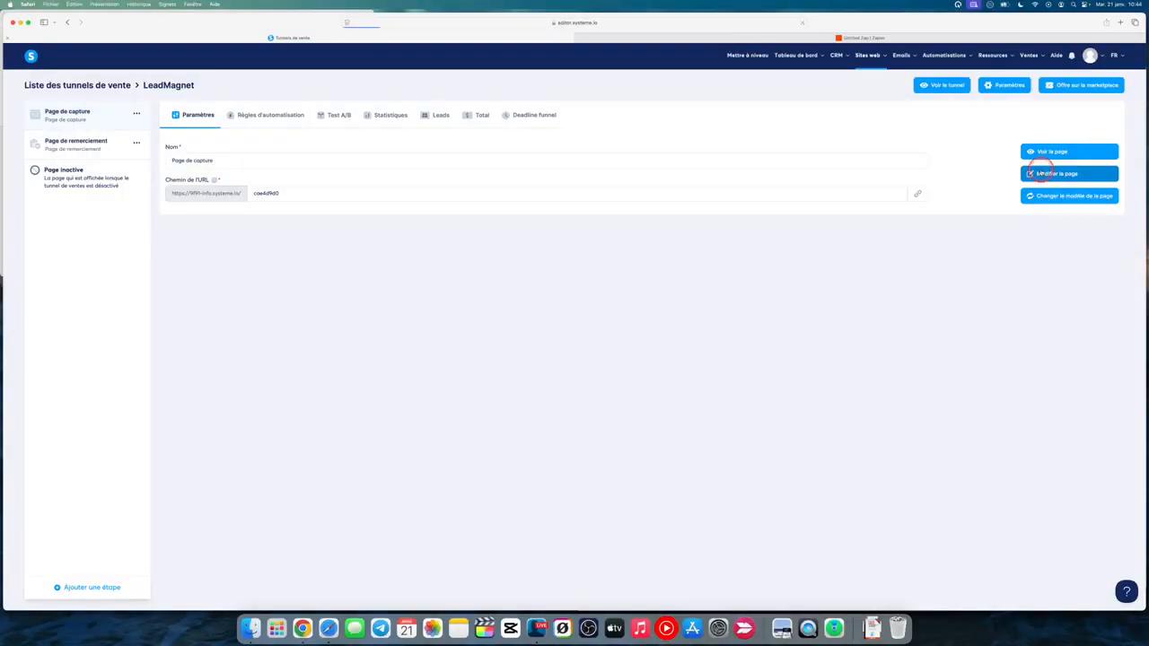
click(1043, 173)
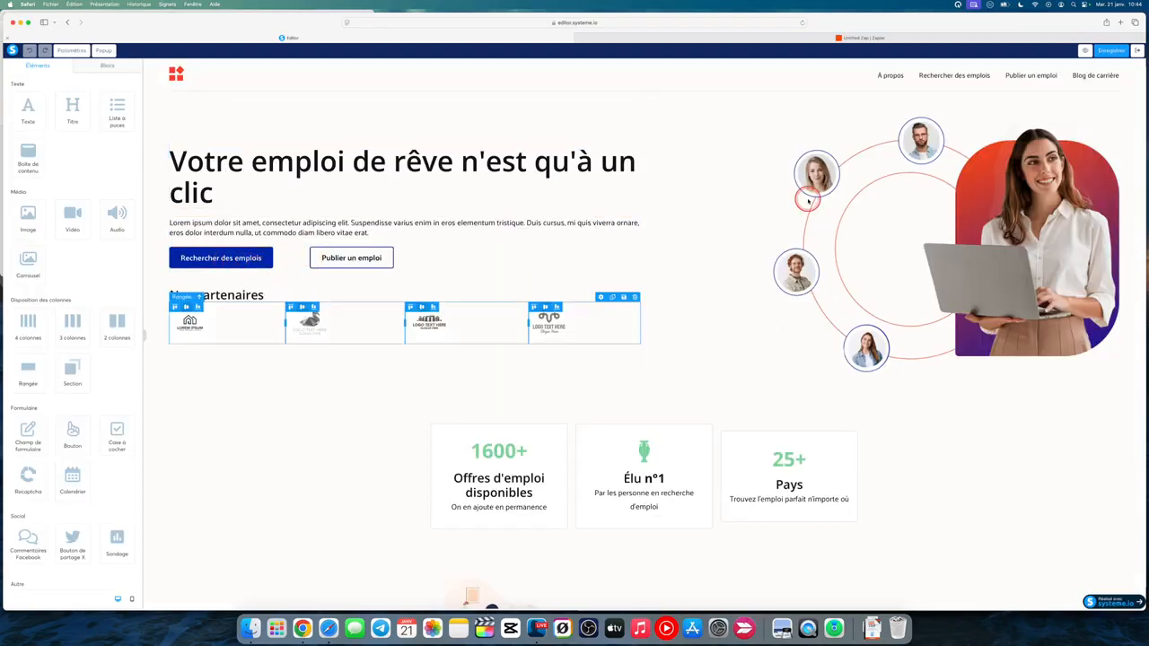
click(1137, 51)
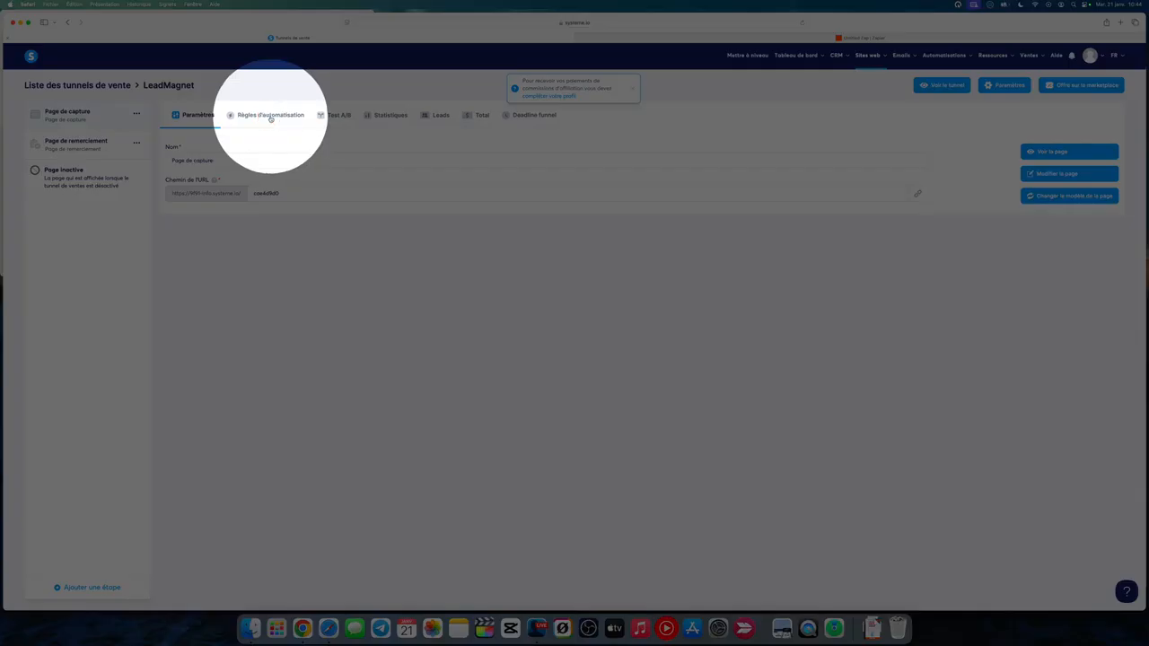
Start an automation rule for the Page de capture step with the trigger "Inscription sur la page (optin)"
click(273, 117)
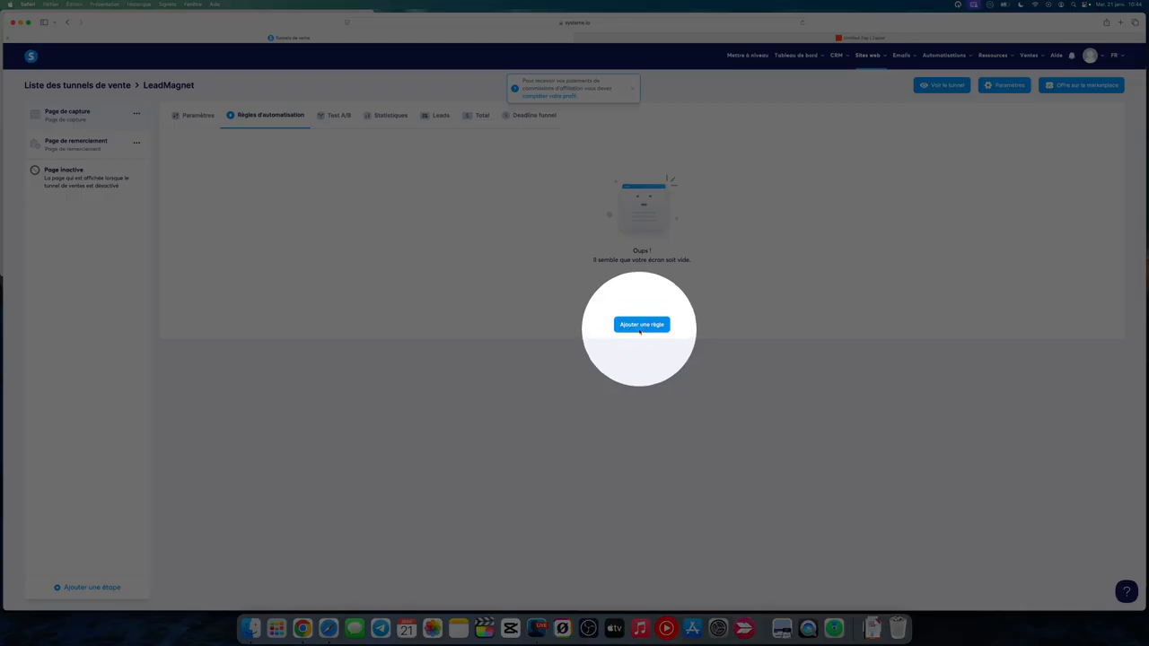
click(641, 325)
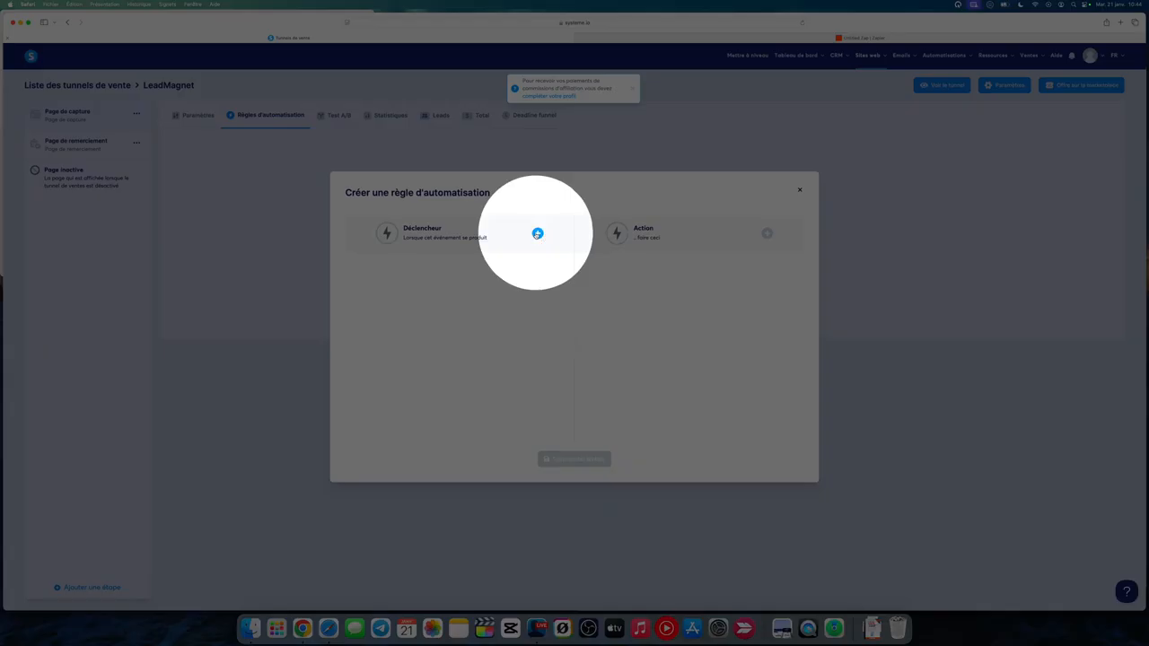
click(537, 234)
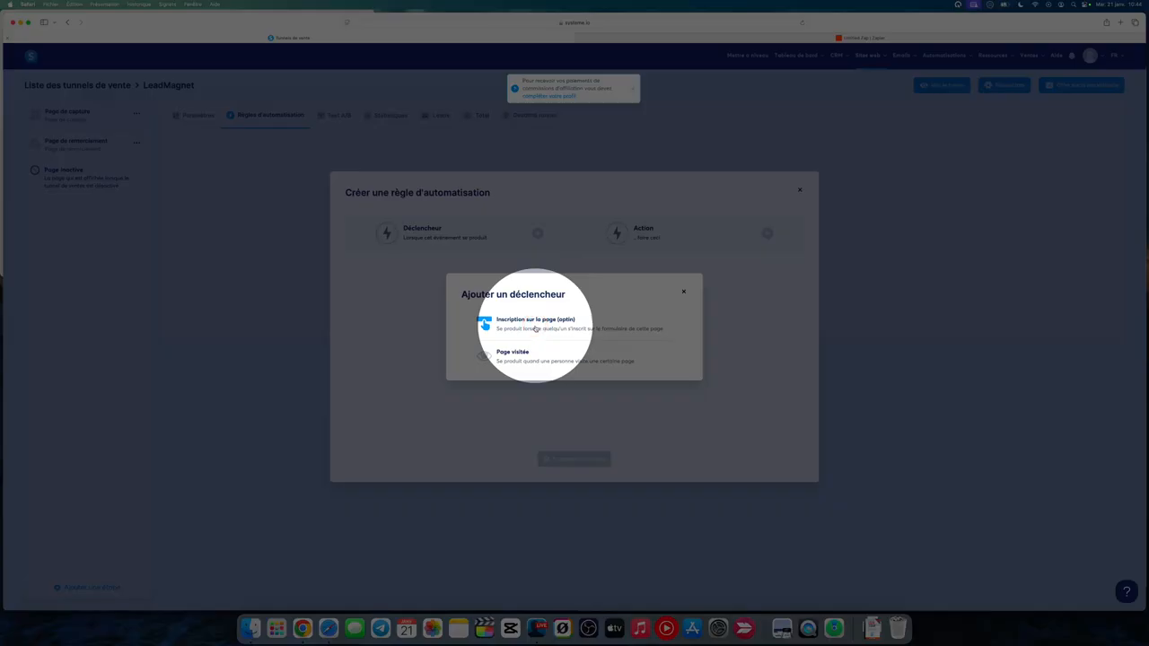
click(534, 329)
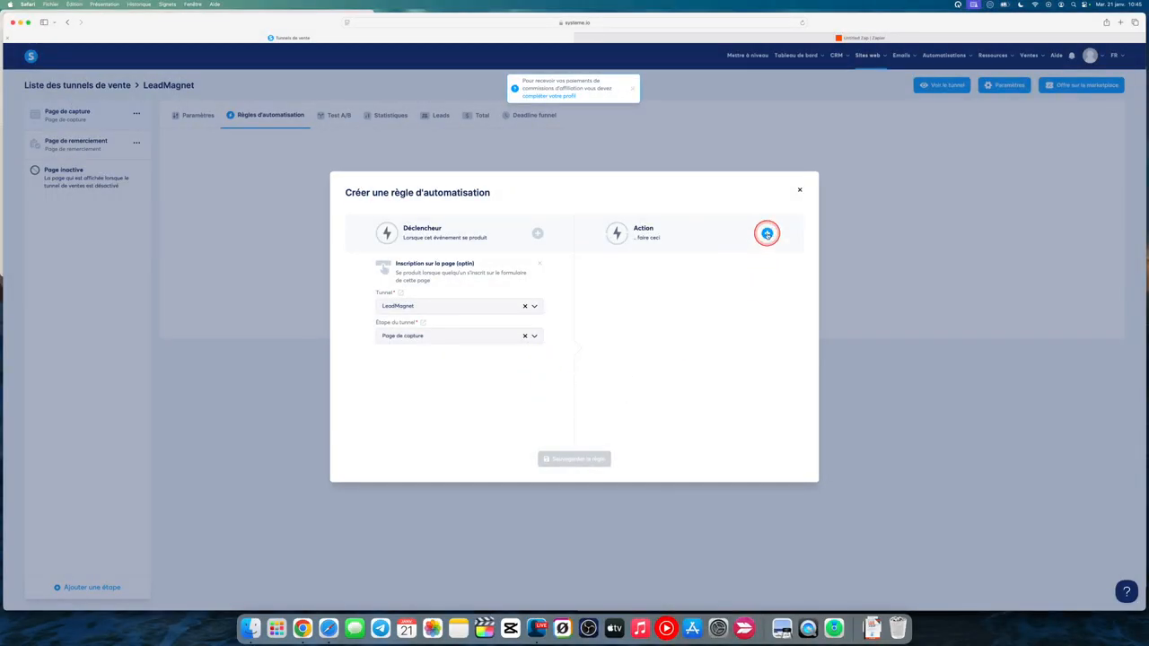
Add an "Ajouter un tag" action with the LeadMagnet tag to the rule and save it
click(767, 233)
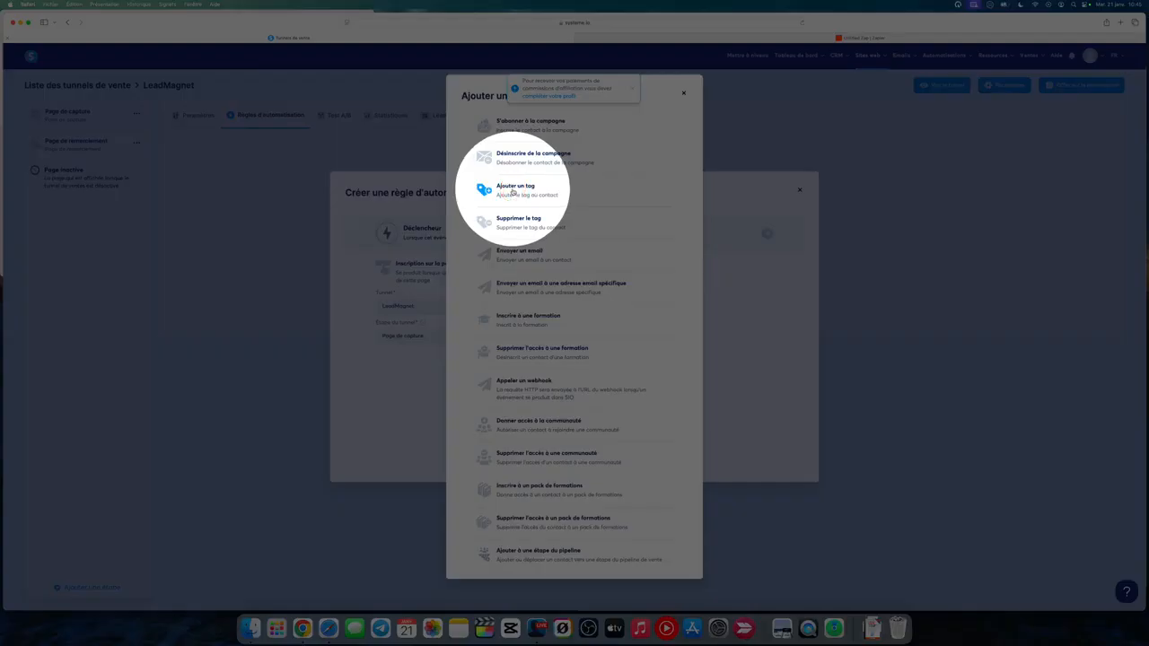
click(513, 190)
click(653, 300)
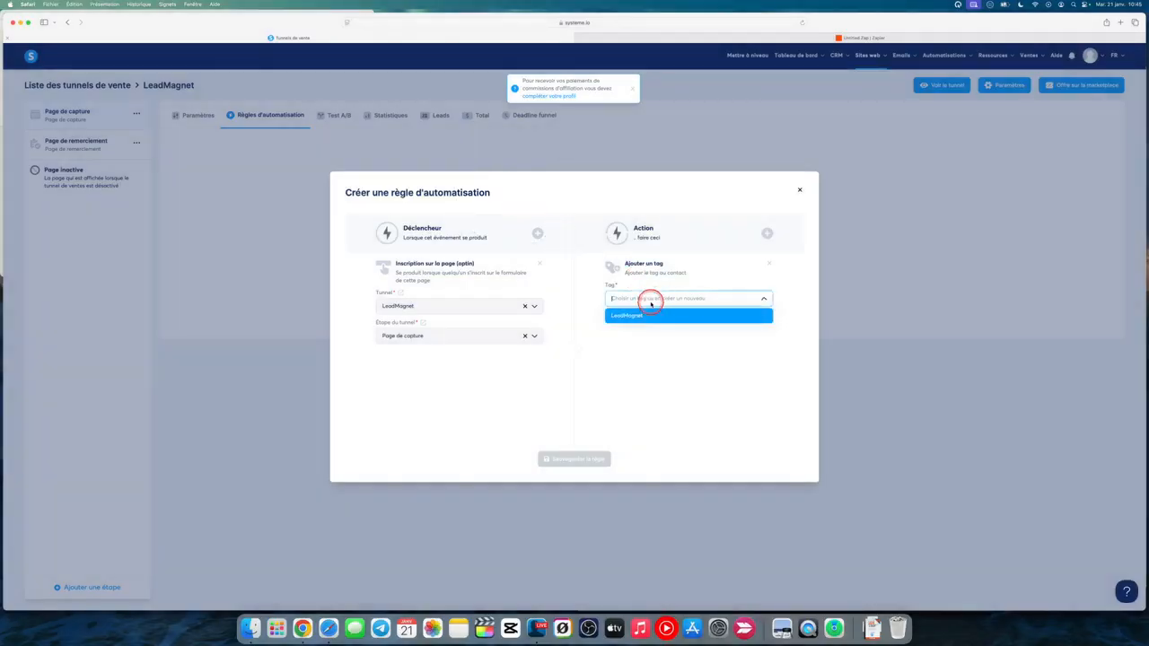
click(628, 315)
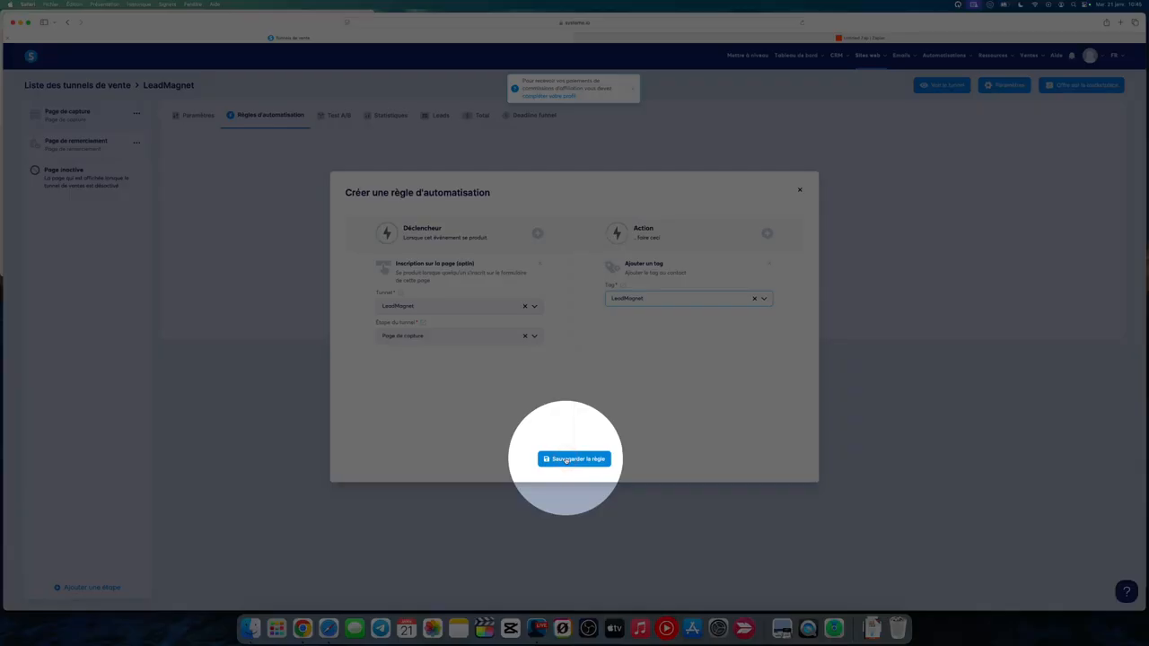
click(566, 460)
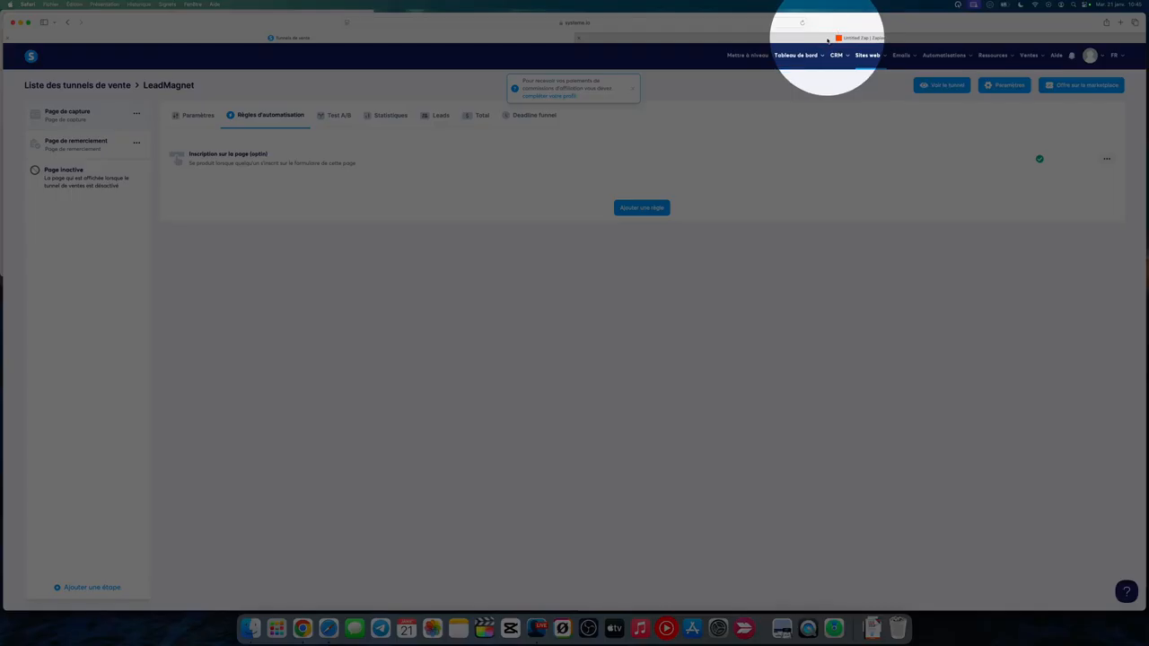
Switch to the untitled Zap in Zapier, open the New Optin trigger and show the full names of steps 2 and 4
click(827, 39)
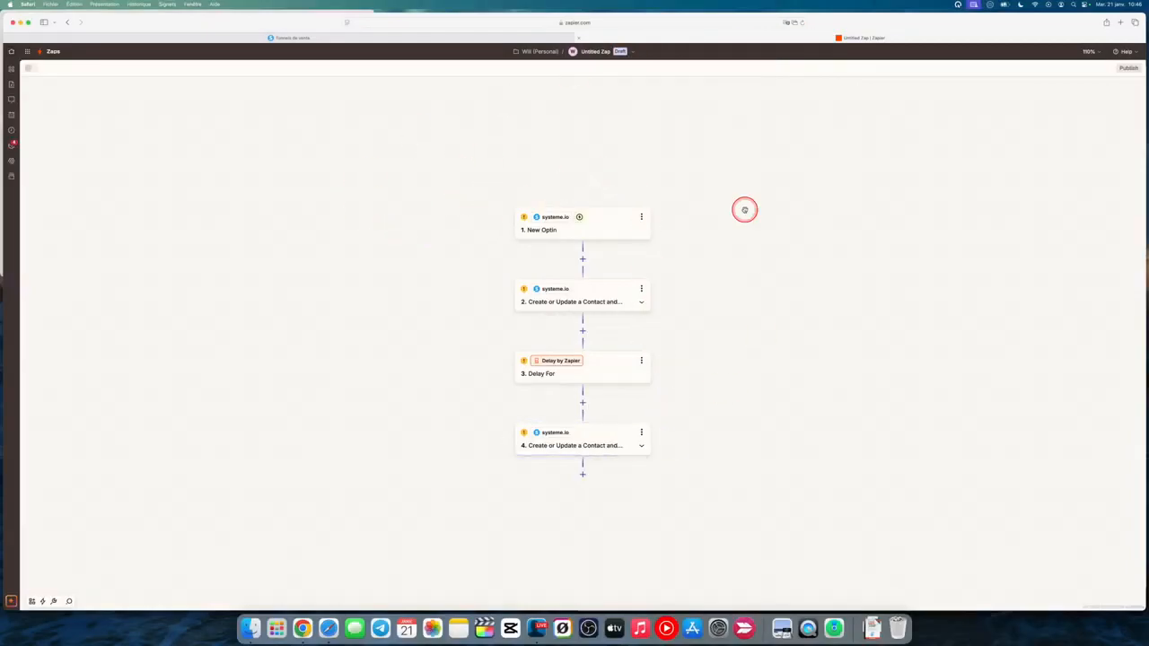
click(594, 226)
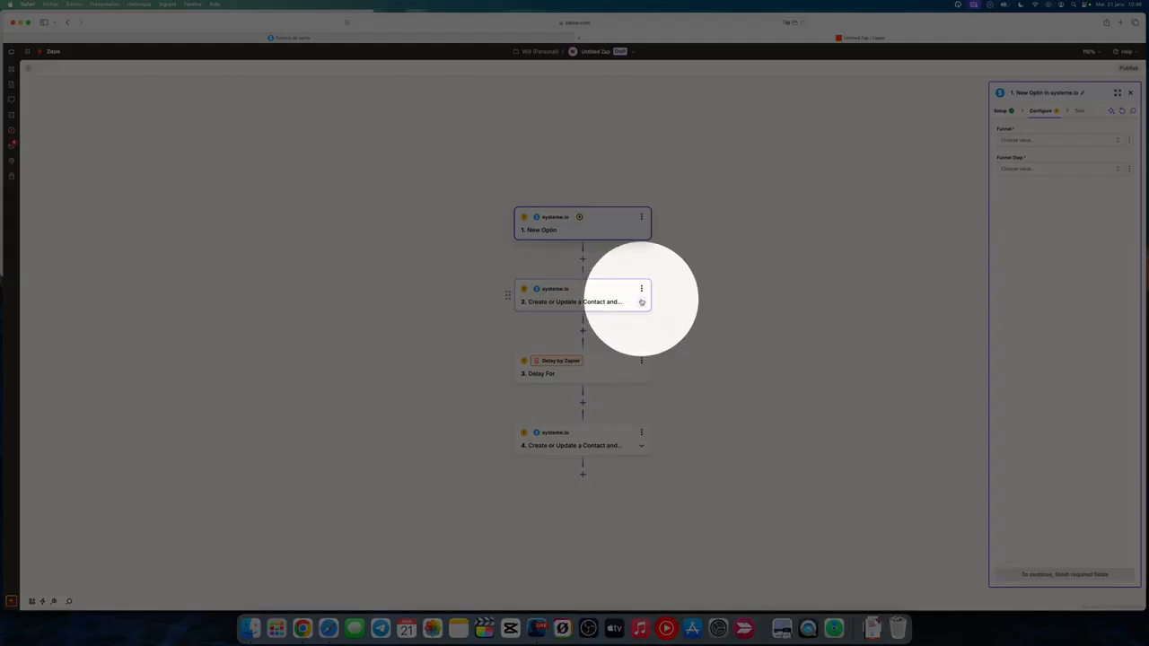
click(641, 302)
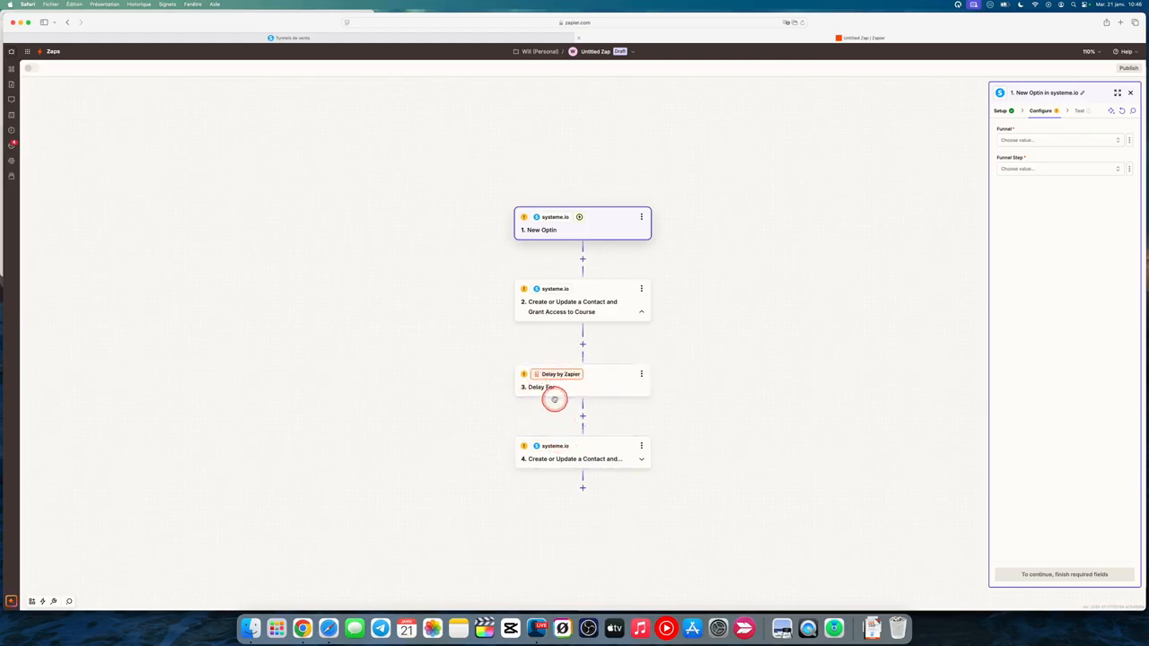
click(641, 461)
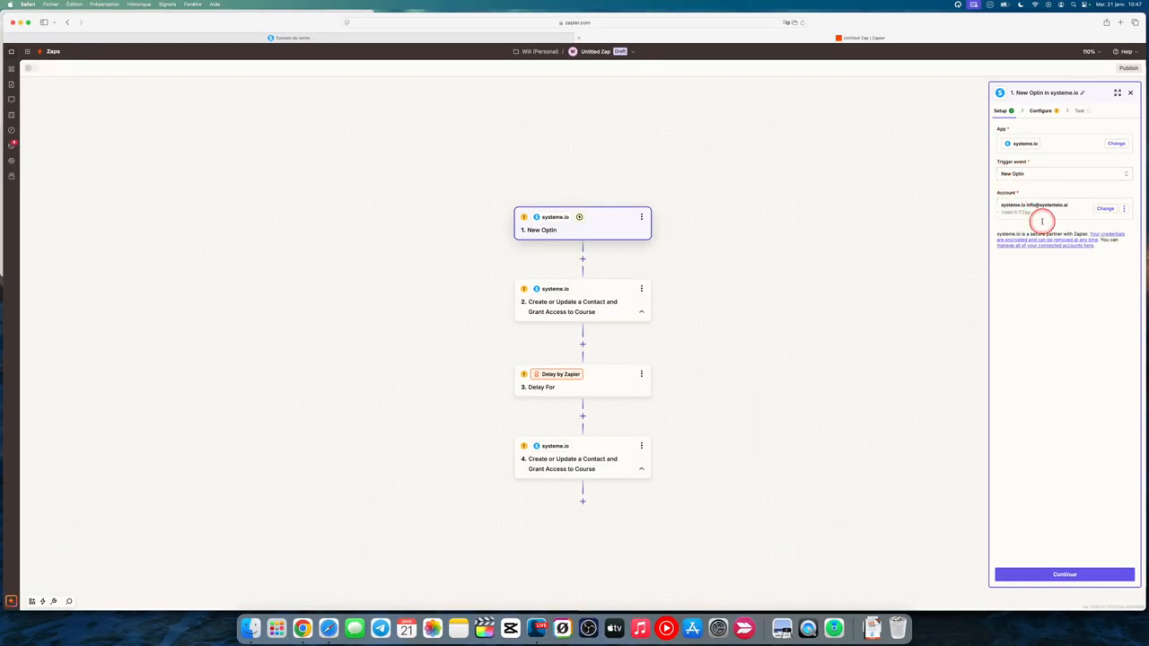
Configure the New Optin trigger with the funnel LeadMagnet and the funnel step Page de capture
click(1041, 111)
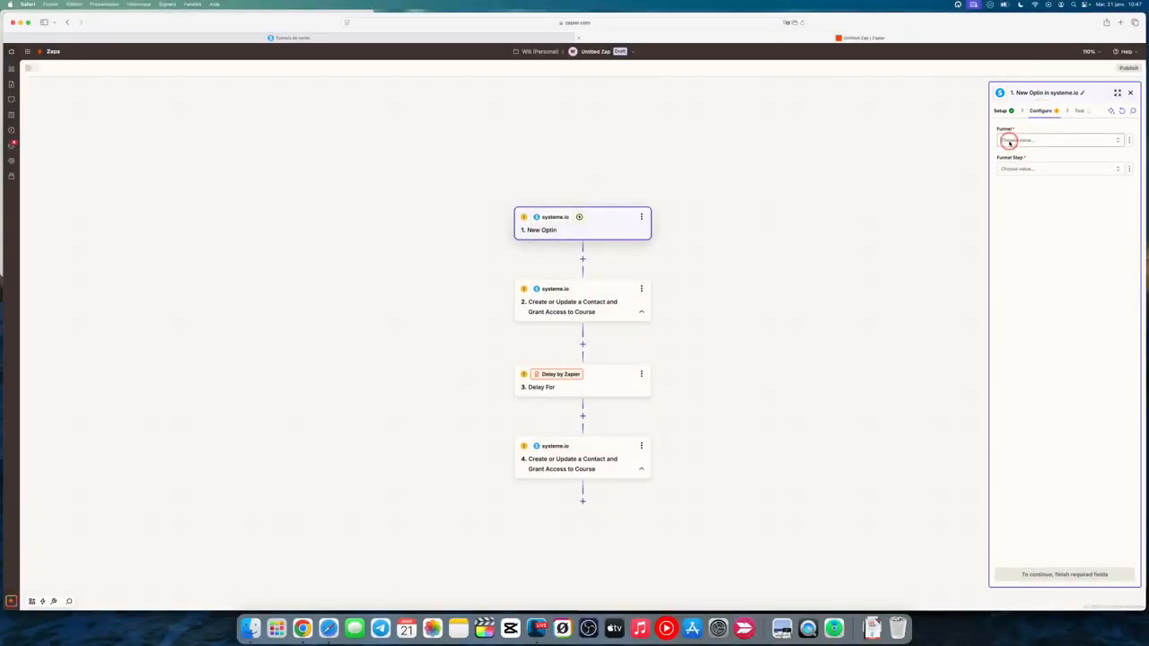
click(1009, 141)
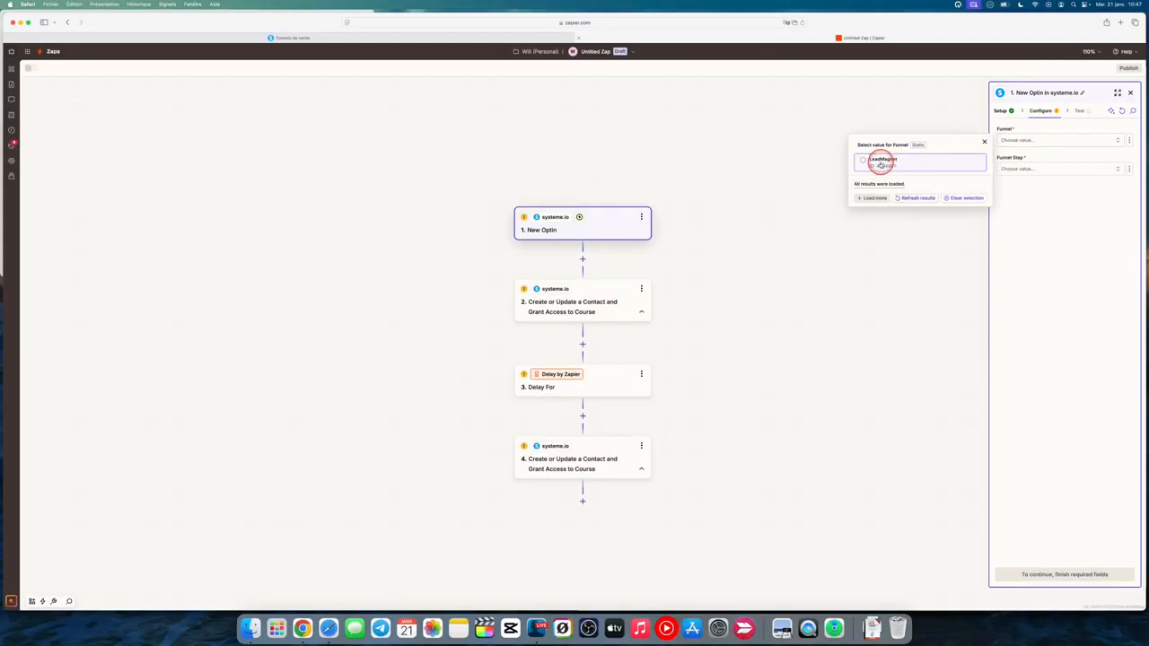
click(869, 161)
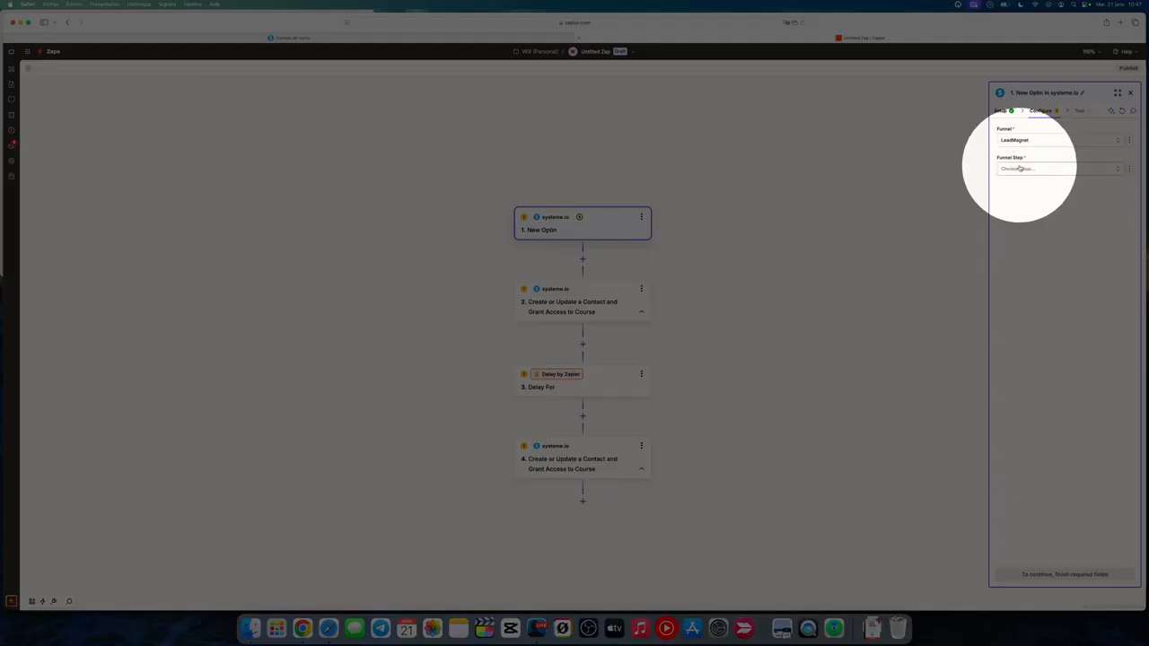
click(1020, 169)
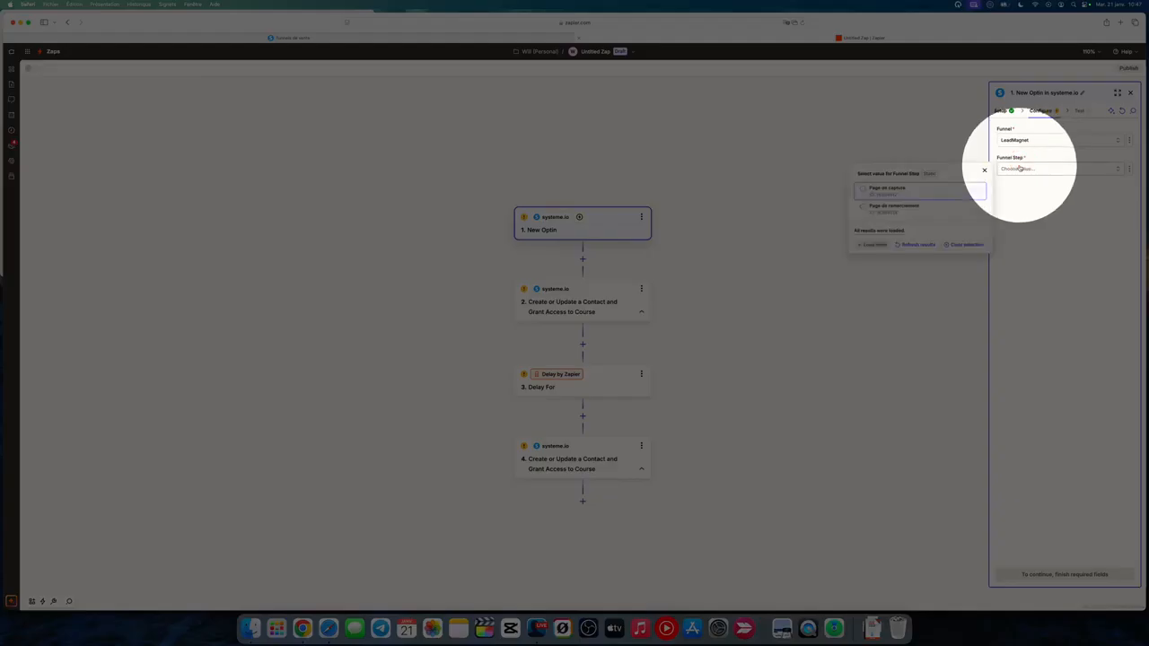
click(886, 190)
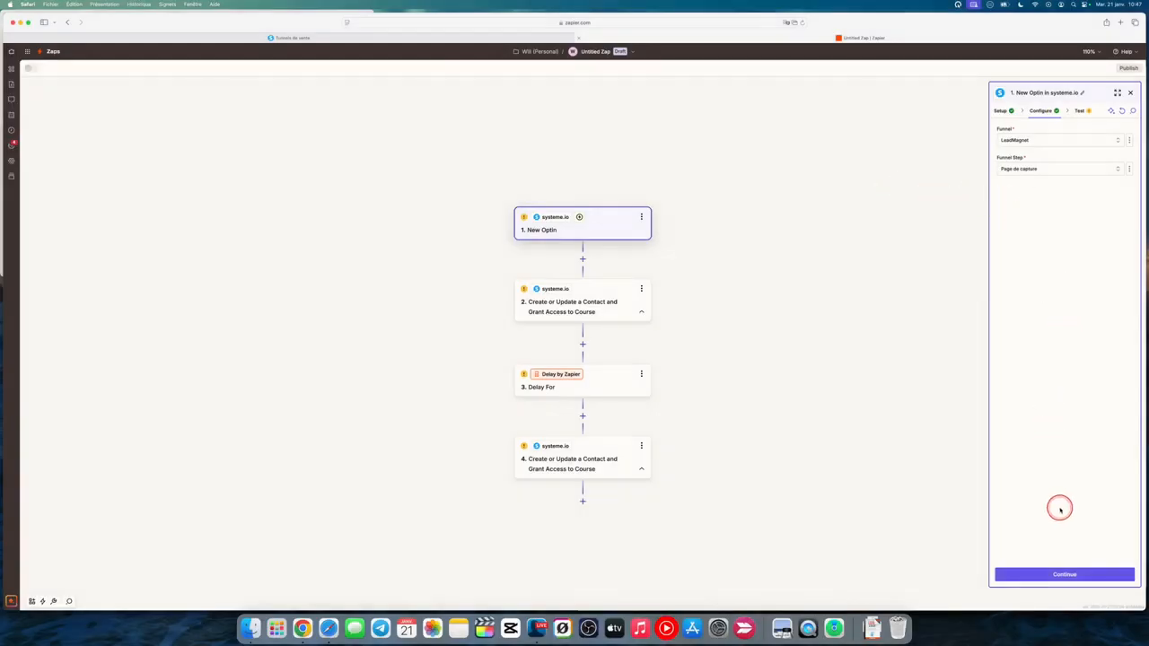
Test the New Optin trigger and continue with the selected record
click(1064, 574)
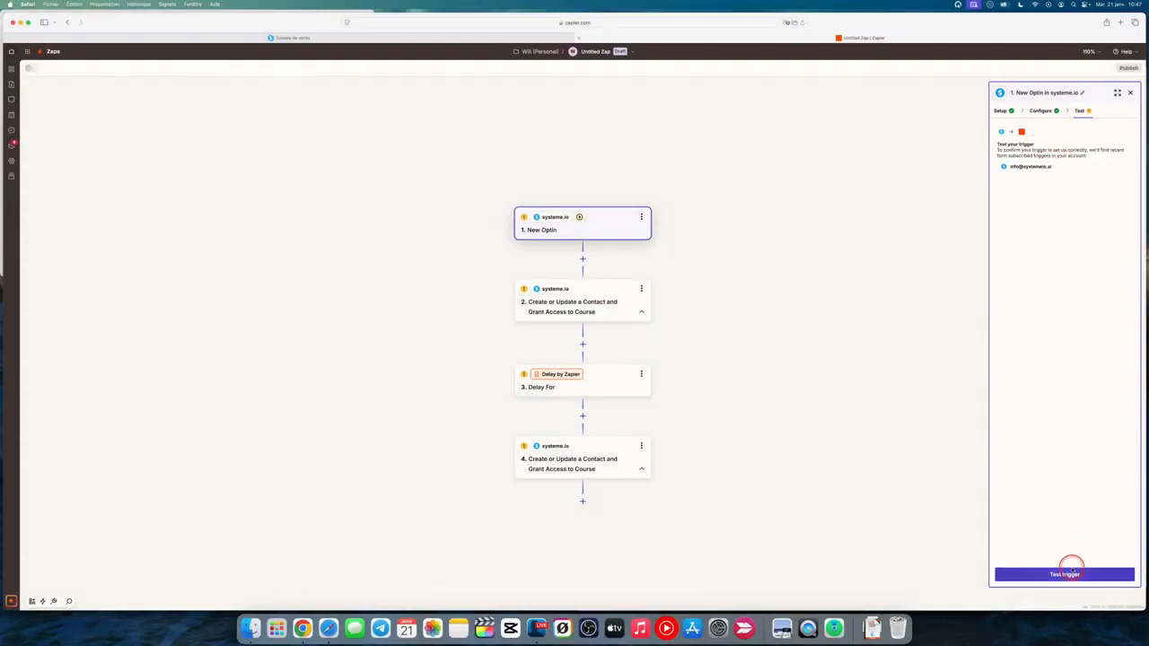
click(1066, 574)
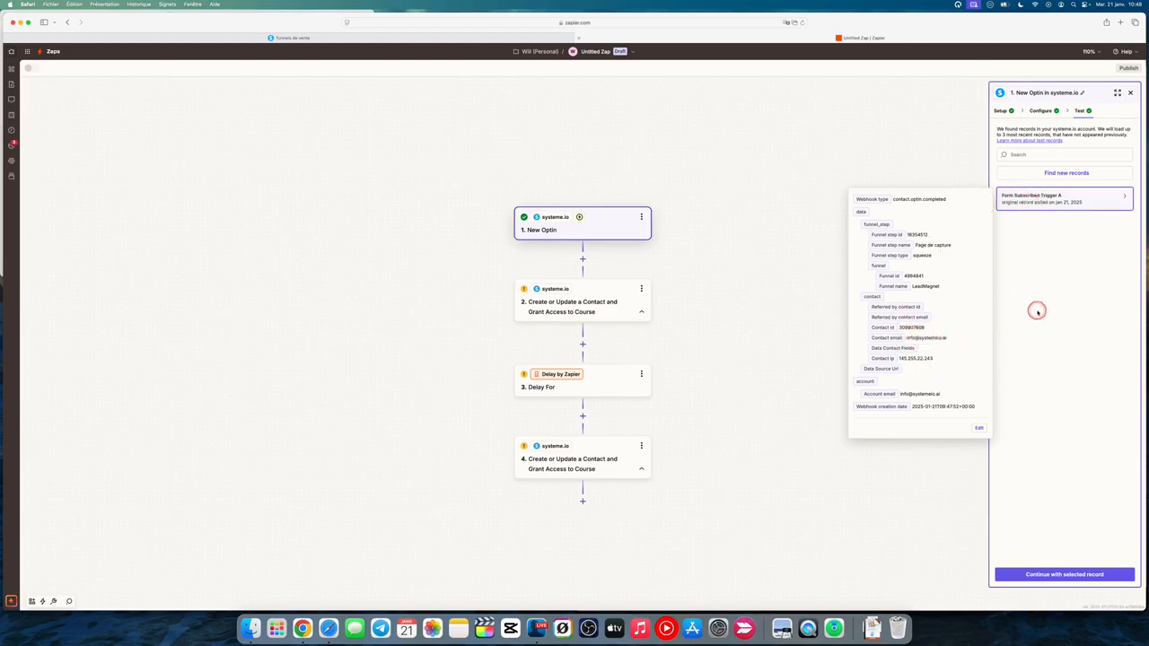
click(1076, 575)
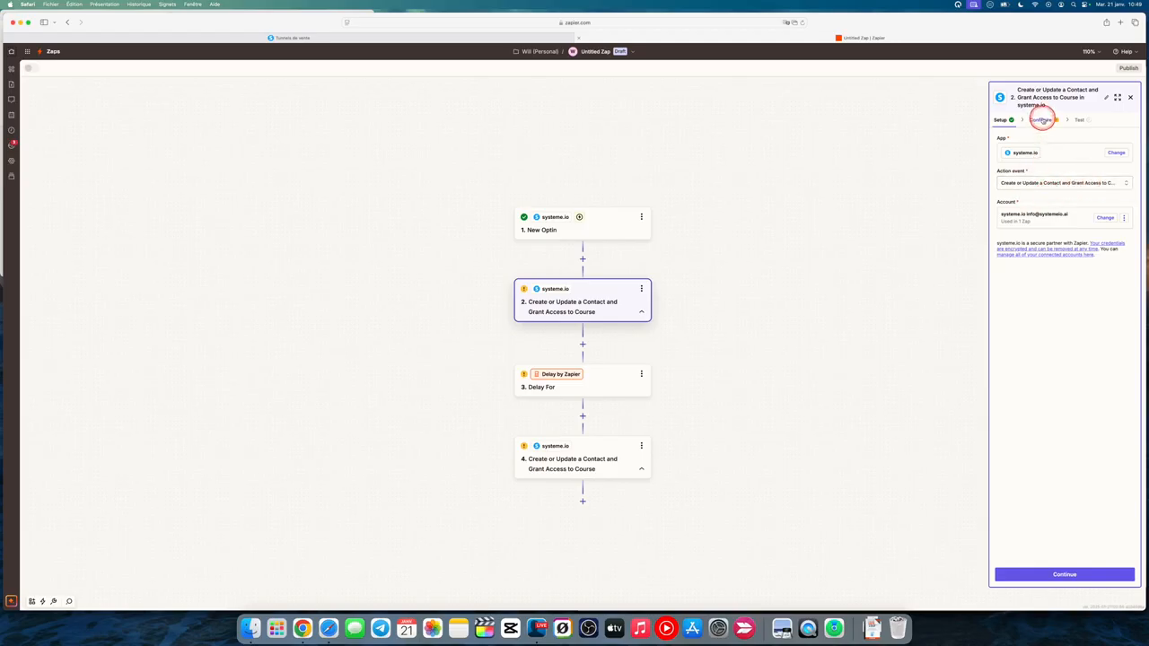
Configure the first course-access action with the course demo and the access type Full Access
click(1041, 119)
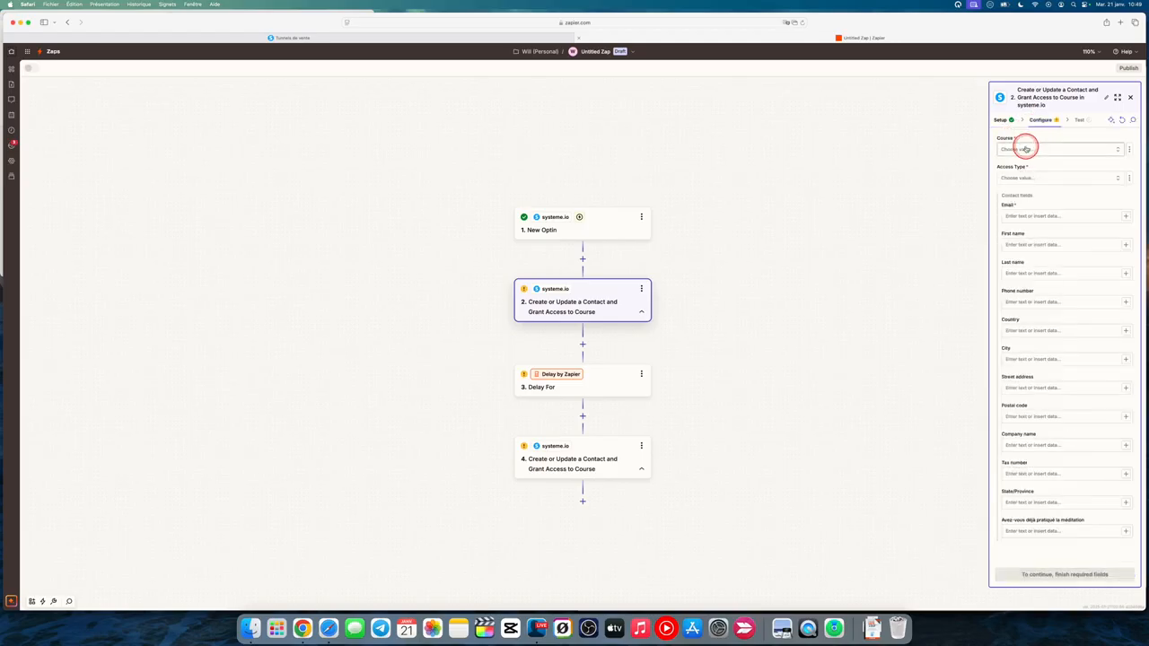
click(1025, 149)
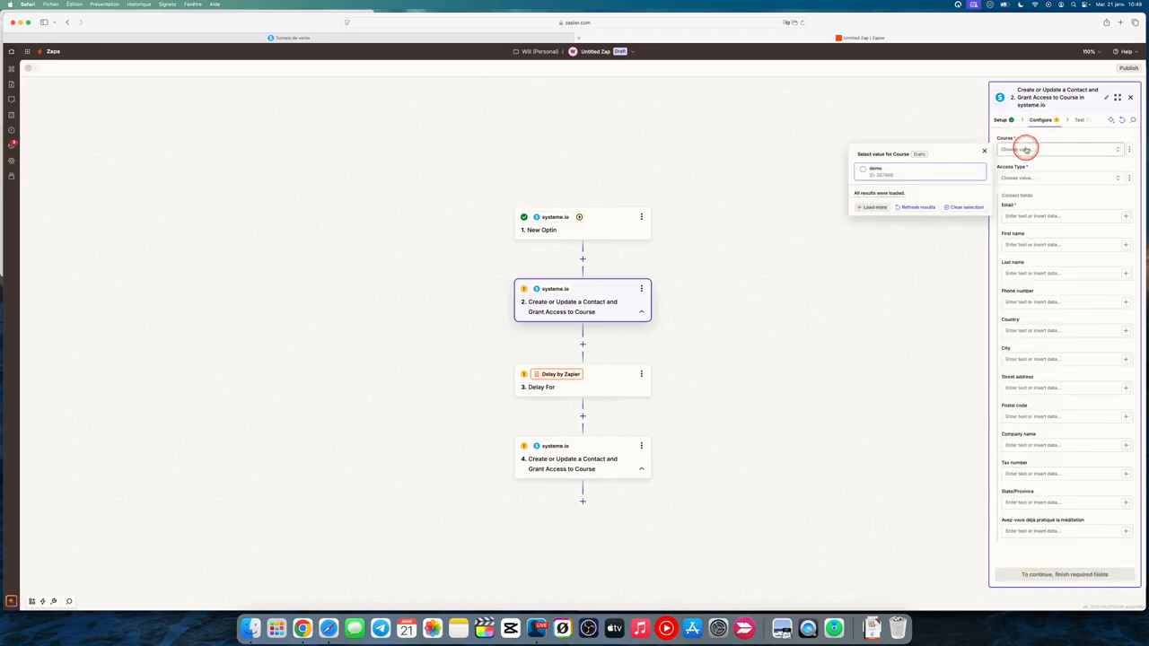
click(863, 171)
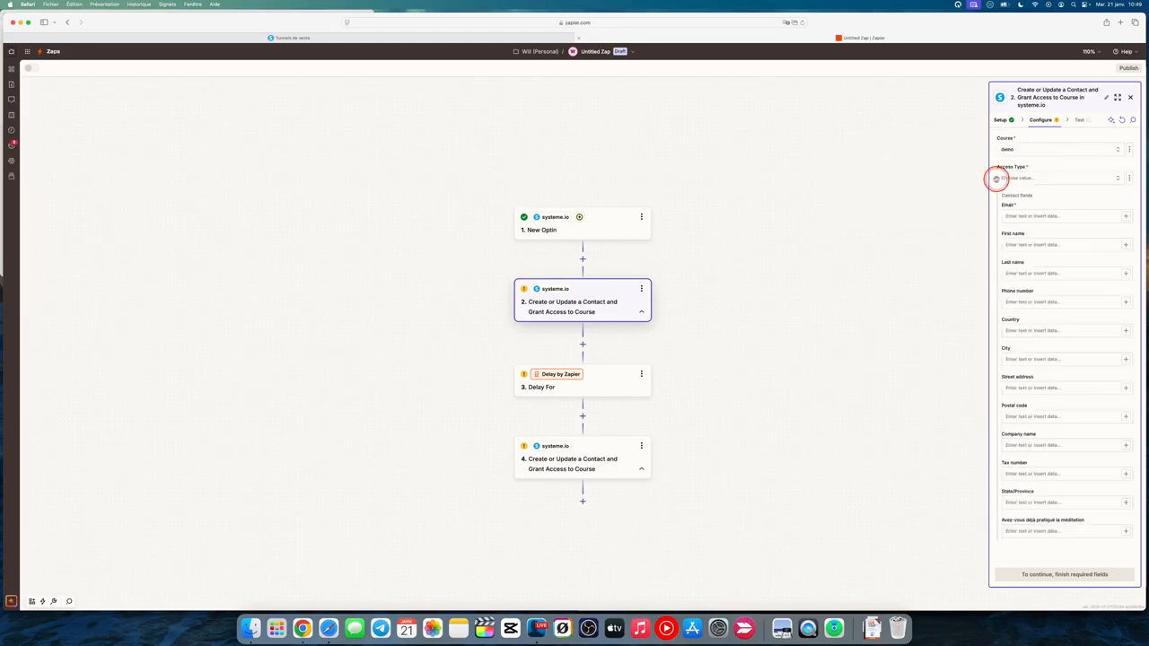
click(1020, 177)
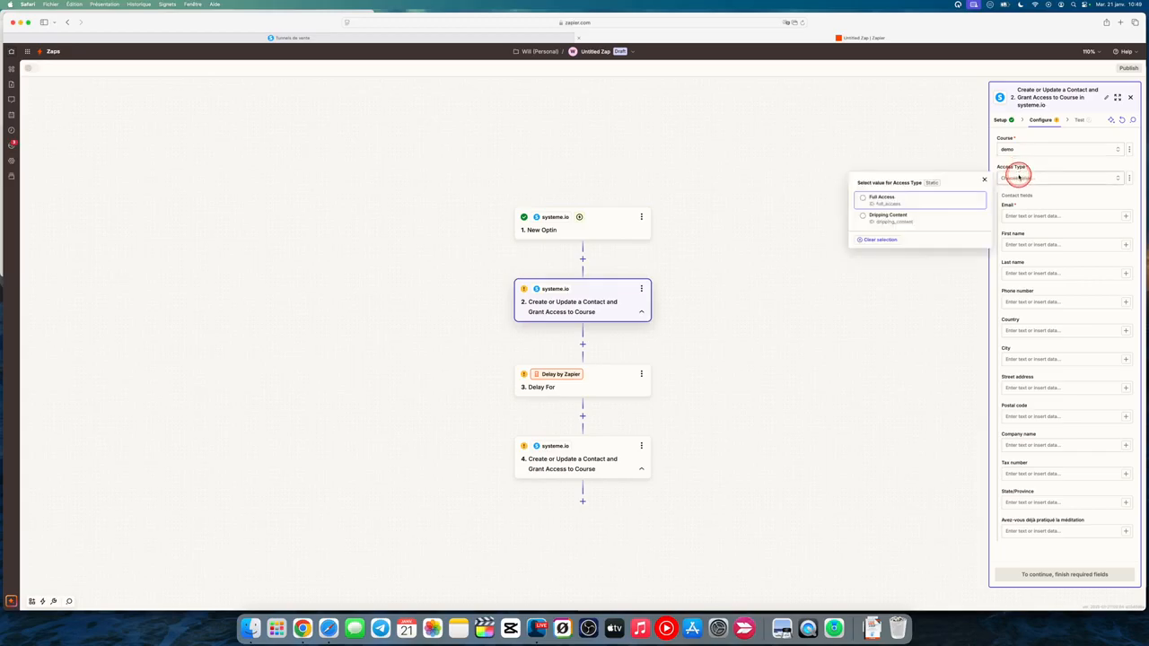
click(882, 197)
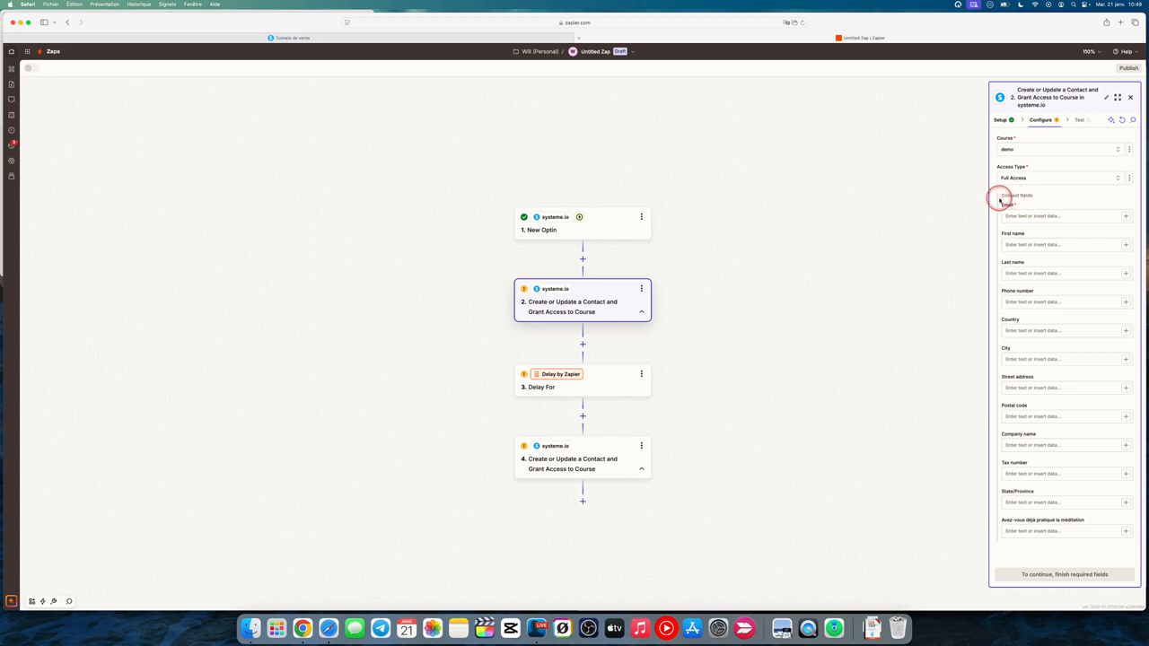
Map the Email field of the first course-access action to the Contact email from the New Optin trigger
click(1050, 217)
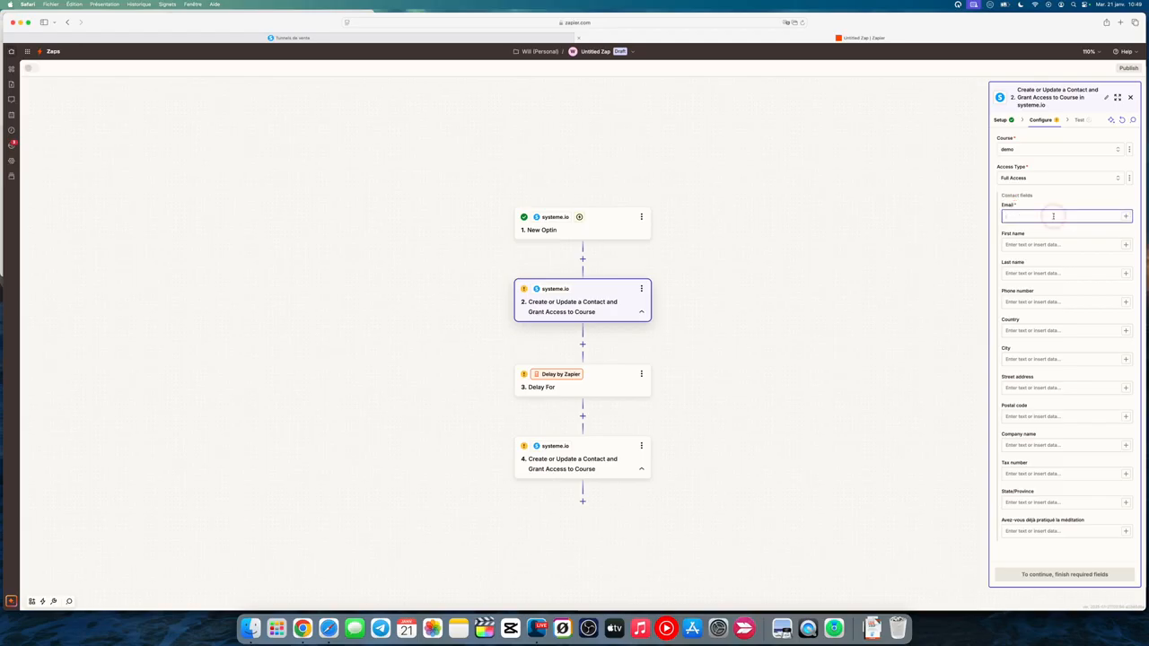
click(1009, 212)
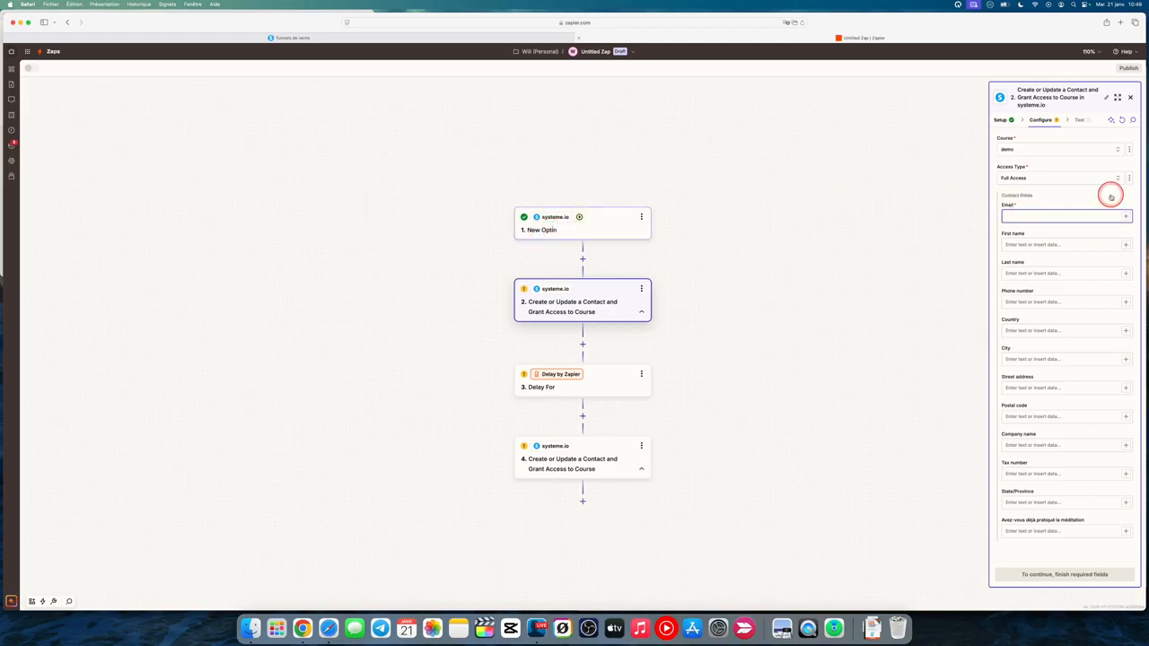
click(1126, 216)
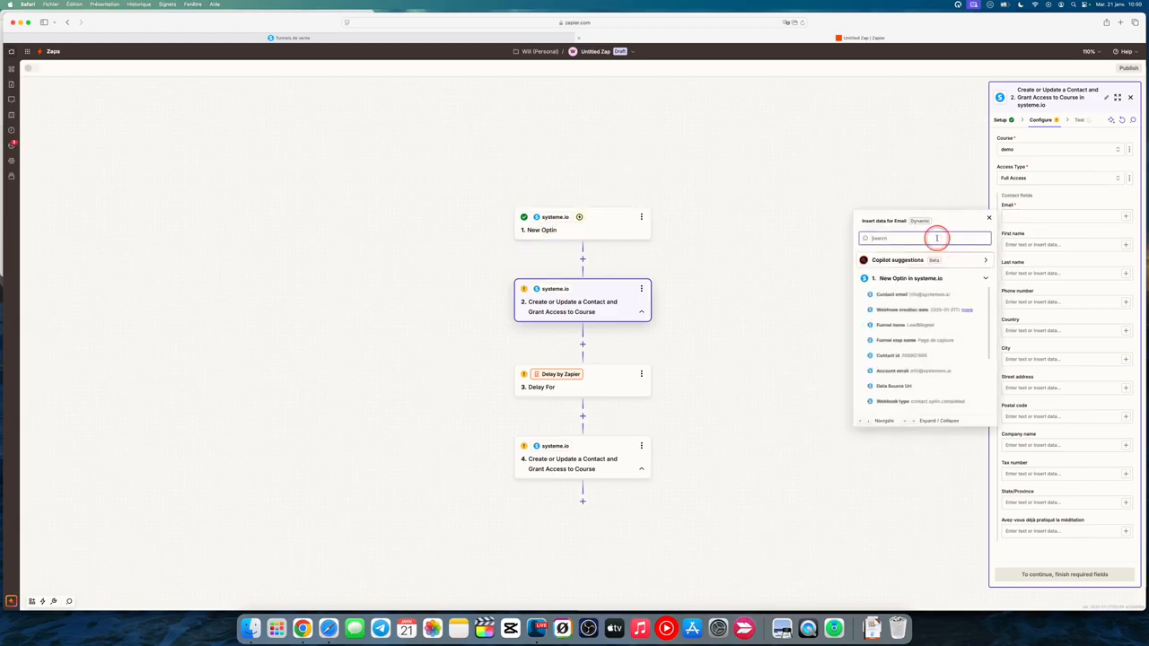
click(891, 296)
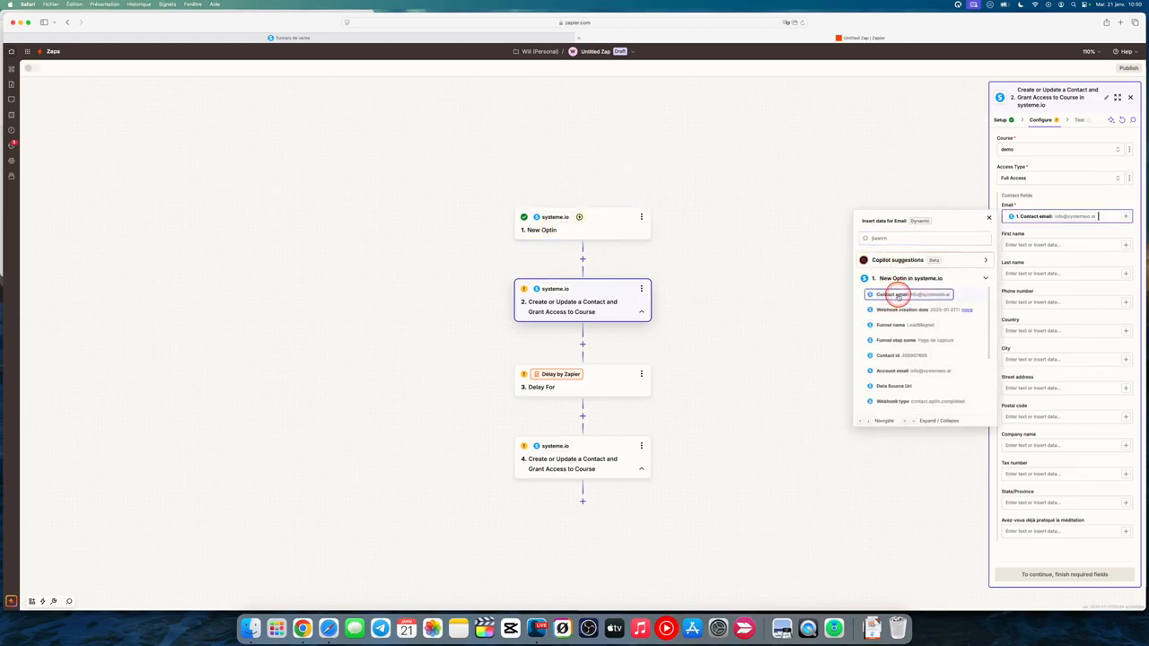
click(1126, 246)
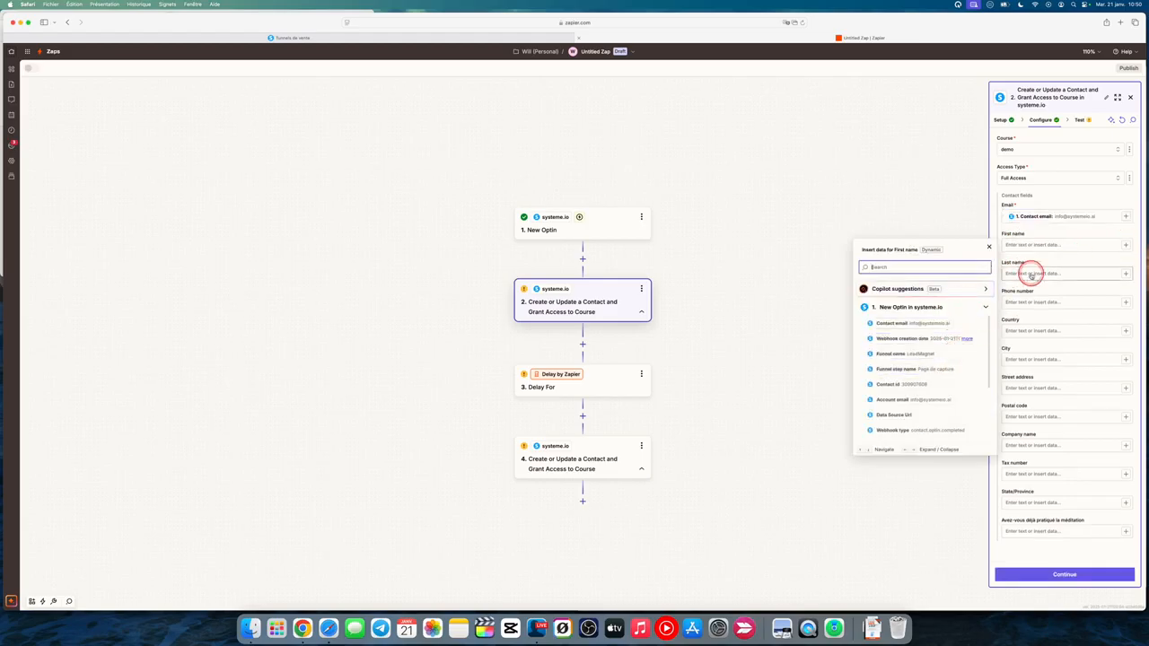
click(1034, 194)
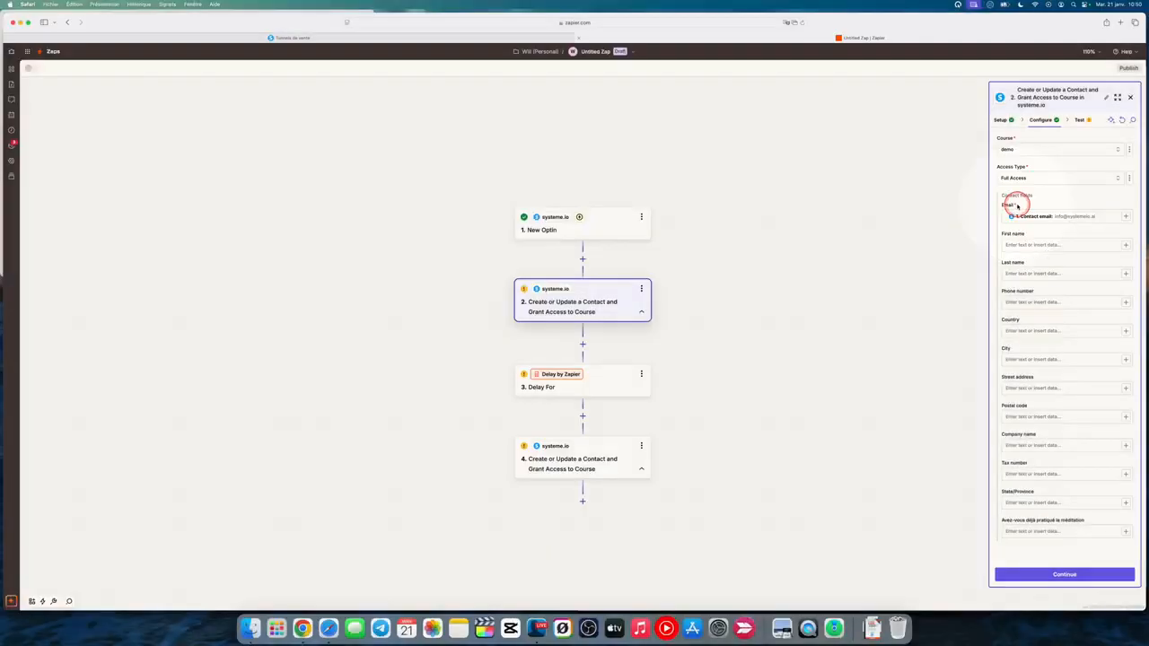
Test the first course-access action and continue to the delay step
click(1066, 575)
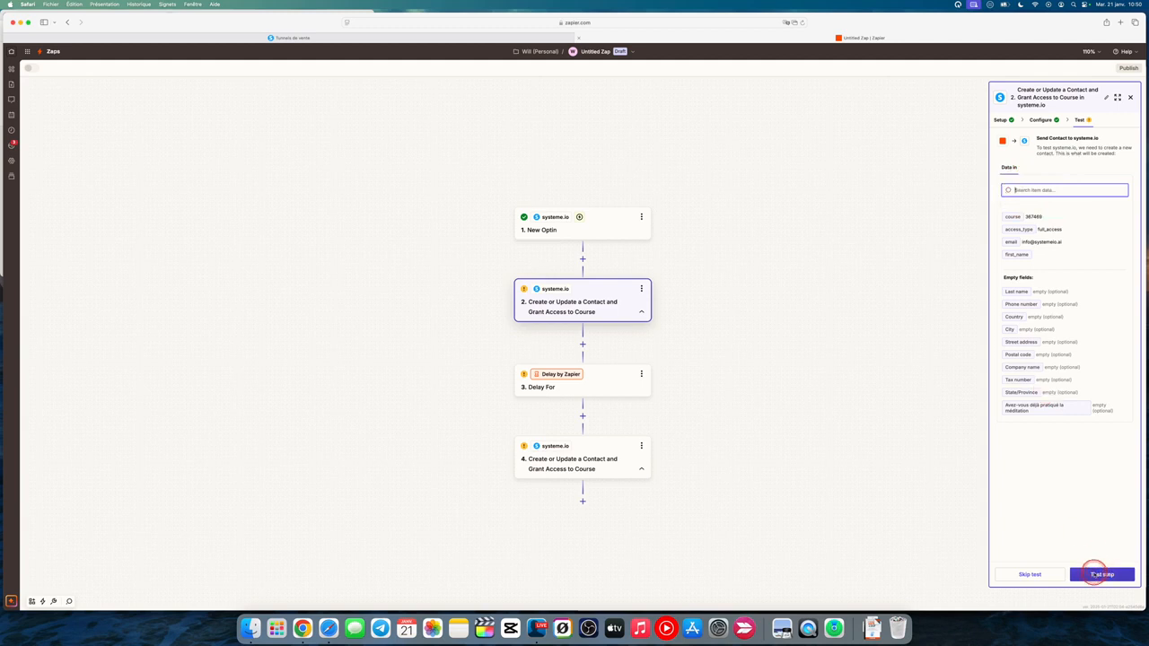
click(1097, 574)
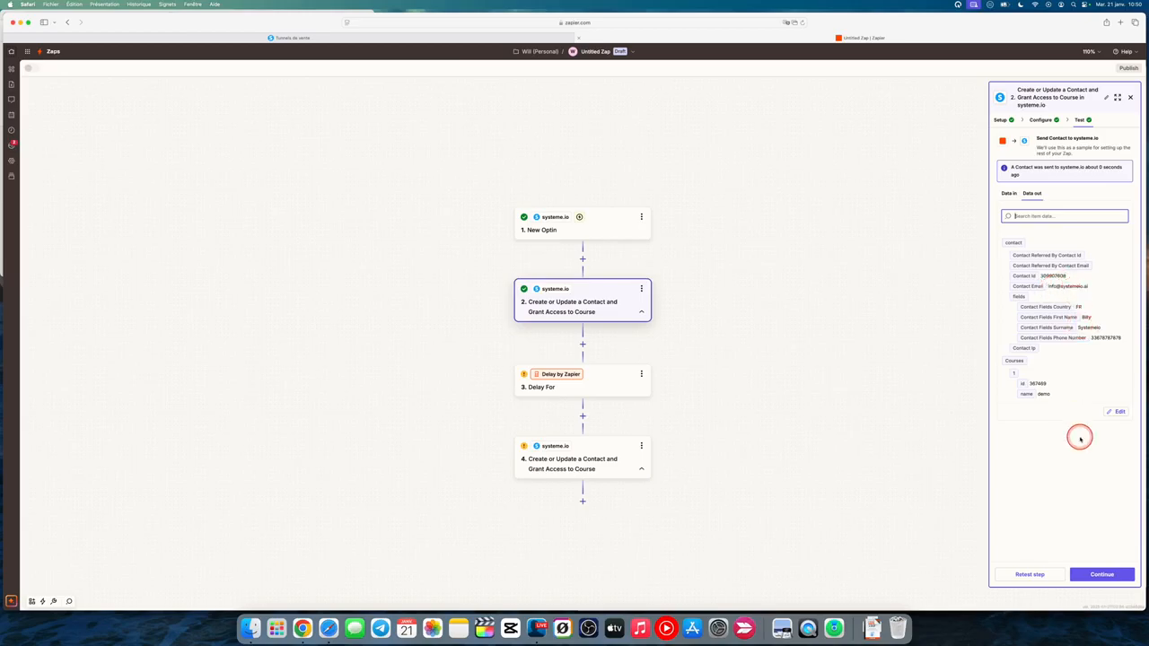
click(1101, 574)
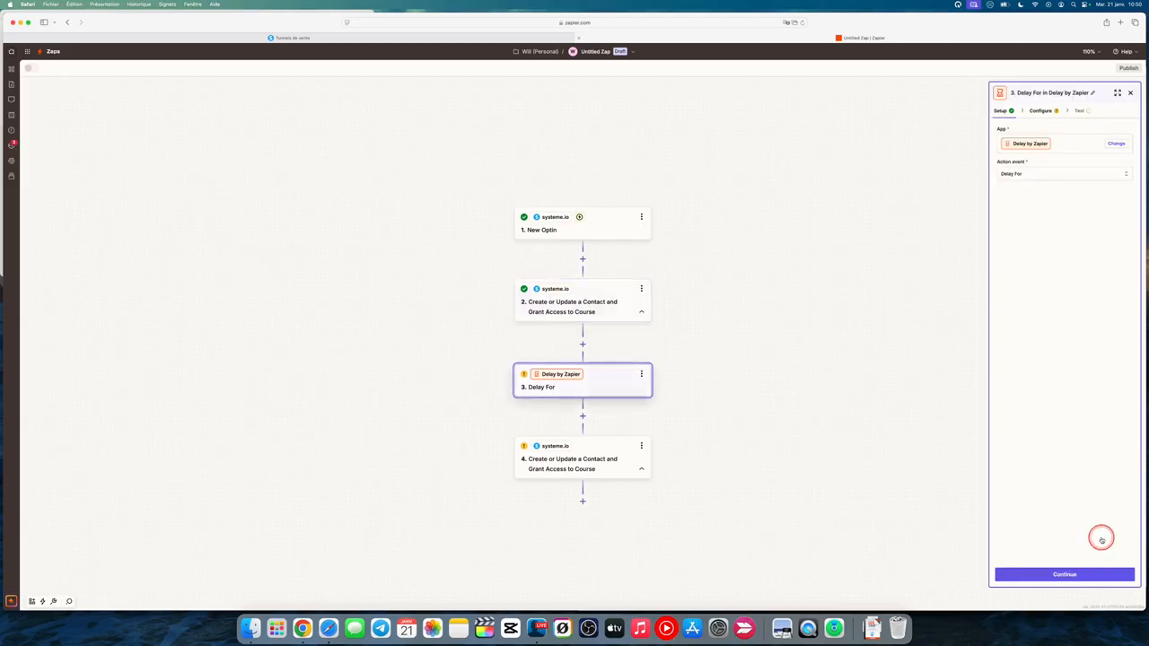
Set the delay step's action event to Delay For and its waiting time to 30 days
click(1037, 176)
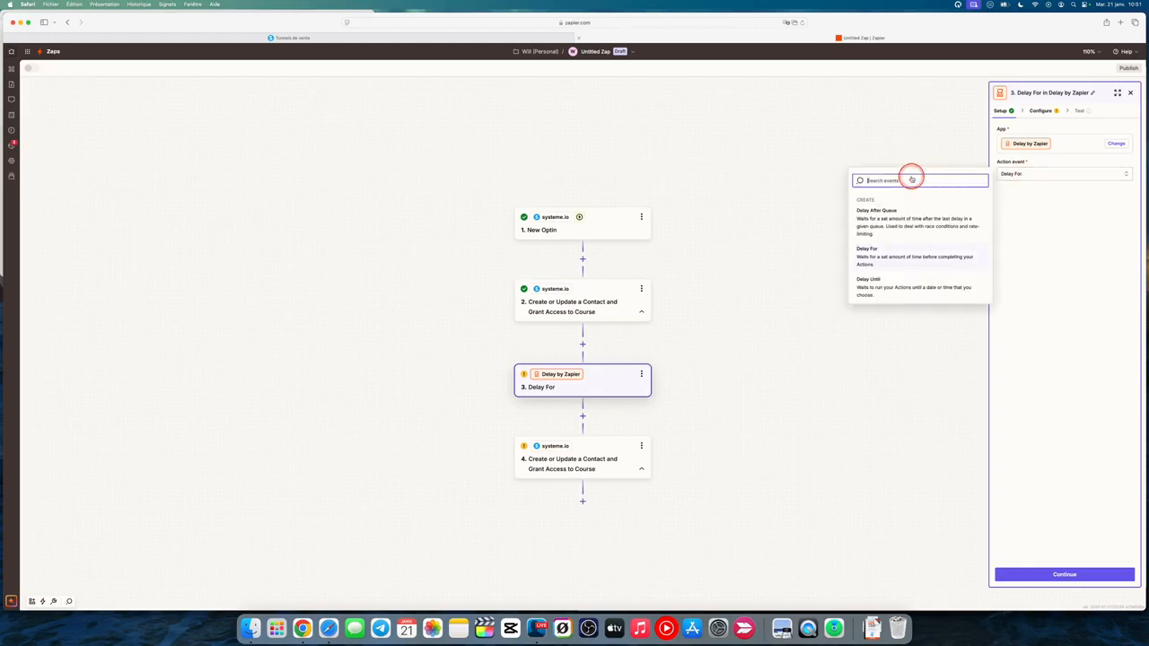
click(880, 256)
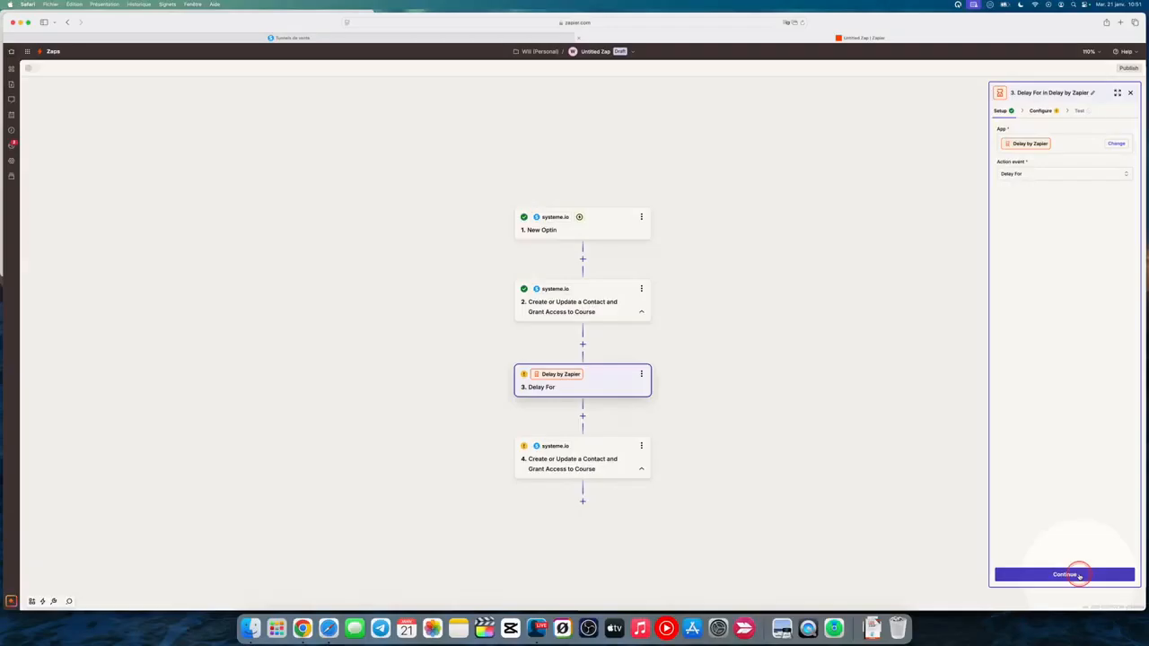
click(1077, 574)
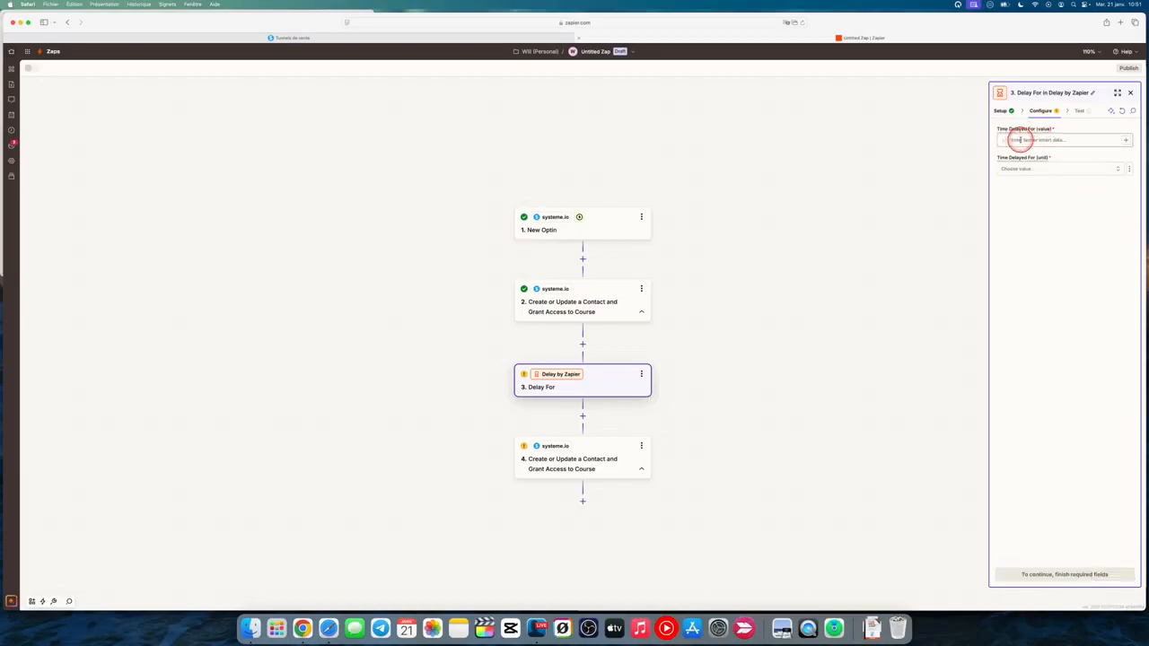
click(1055, 140)
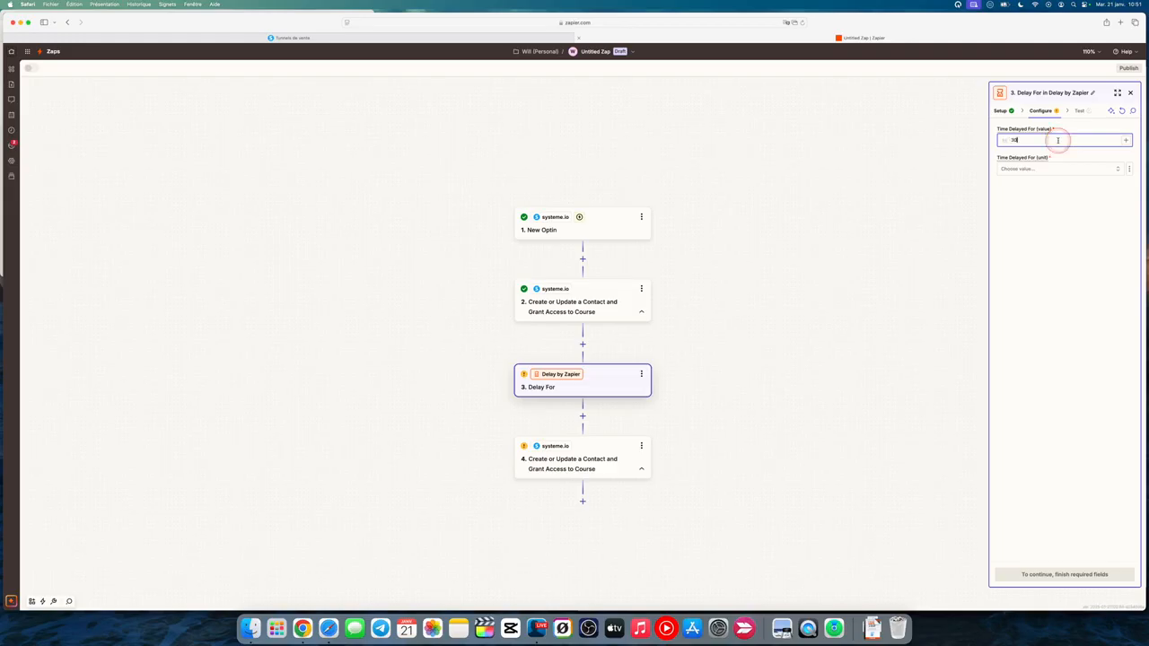
click(1075, 168)
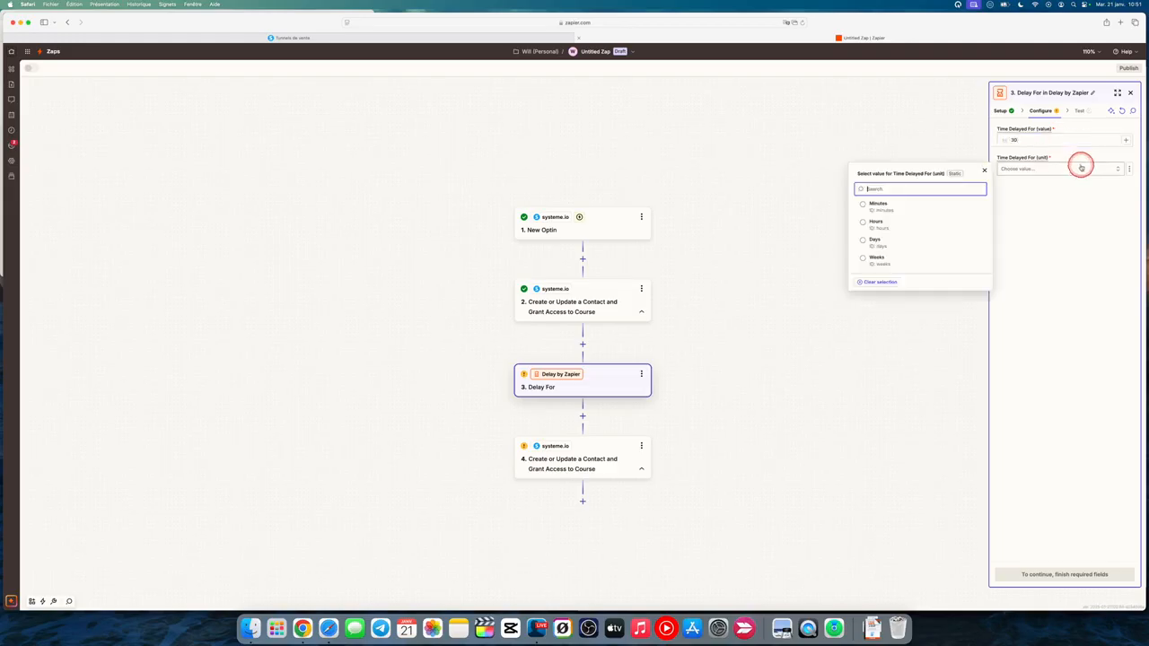
click(877, 241)
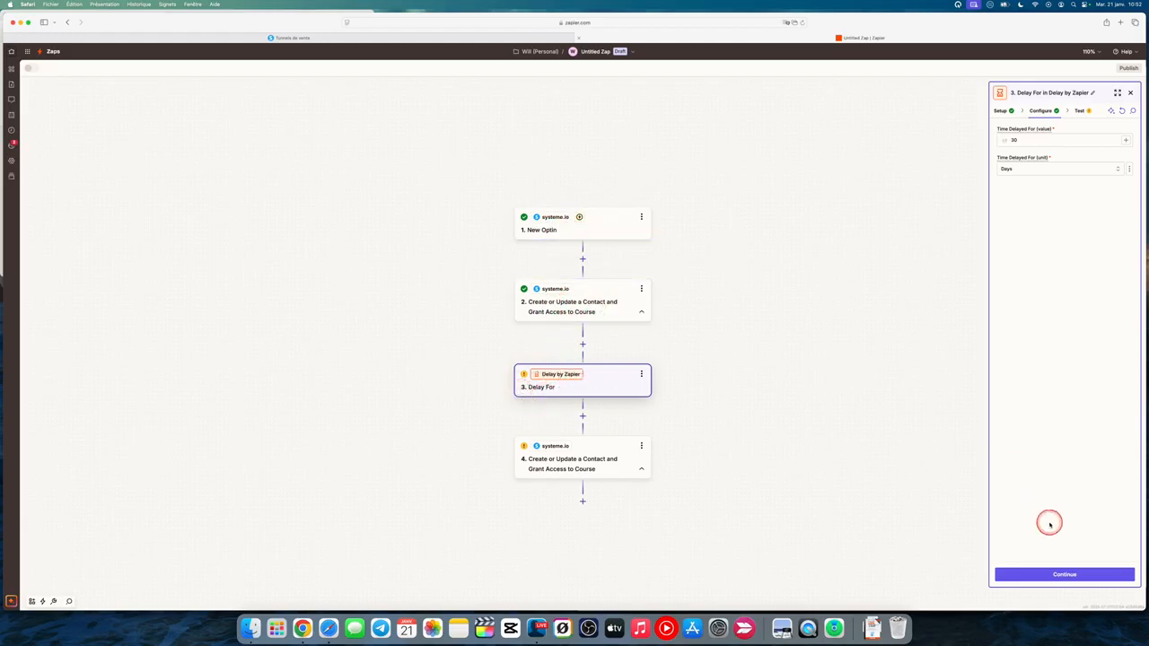
Test the Delay For step and continue to the fourth step of the Zap
click(1049, 576)
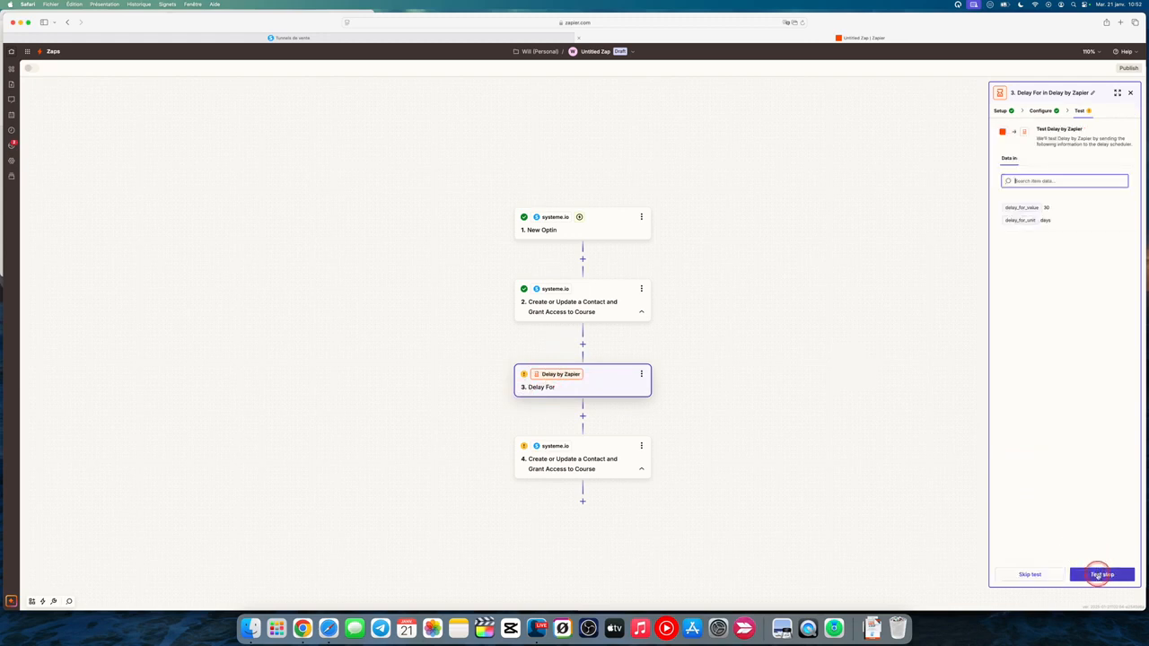
click(1101, 575)
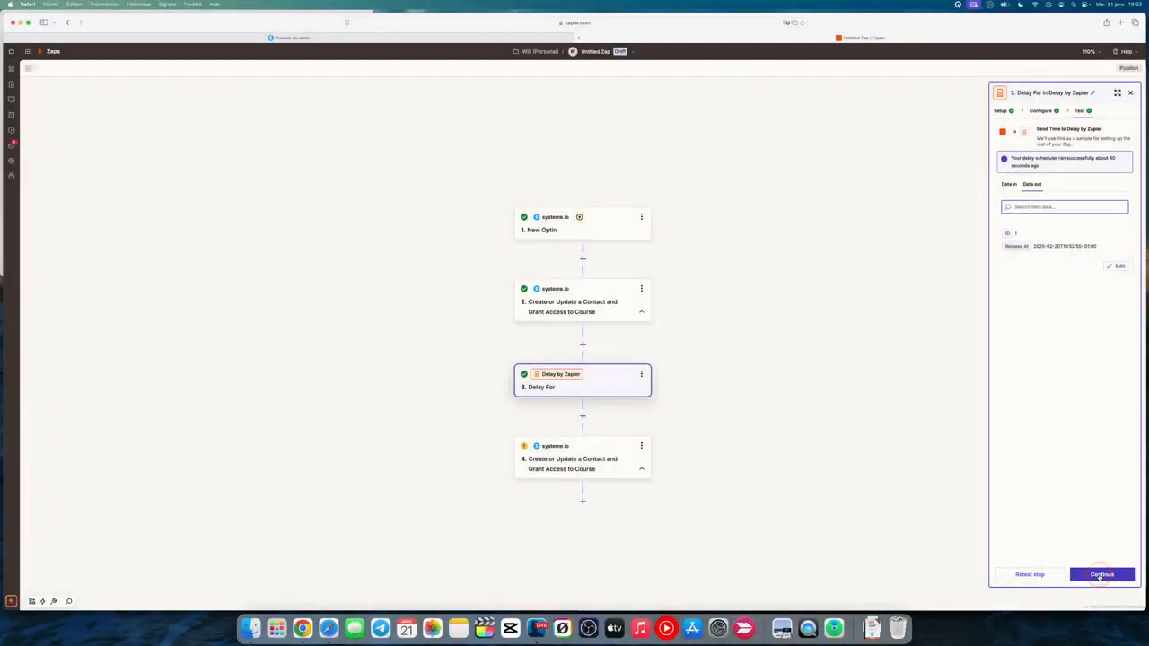
click(1100, 576)
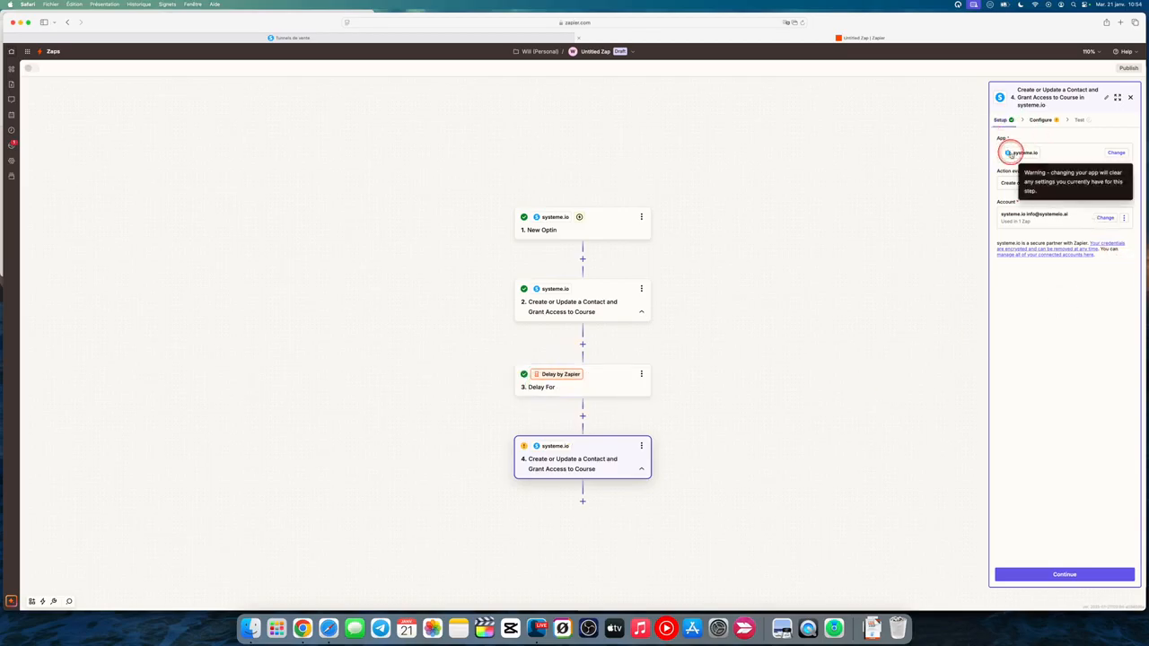
Change the action event of step 4 to Revoke Access to Course and continue to its configuration
key(ctrl+s)
key(ctrl+s)
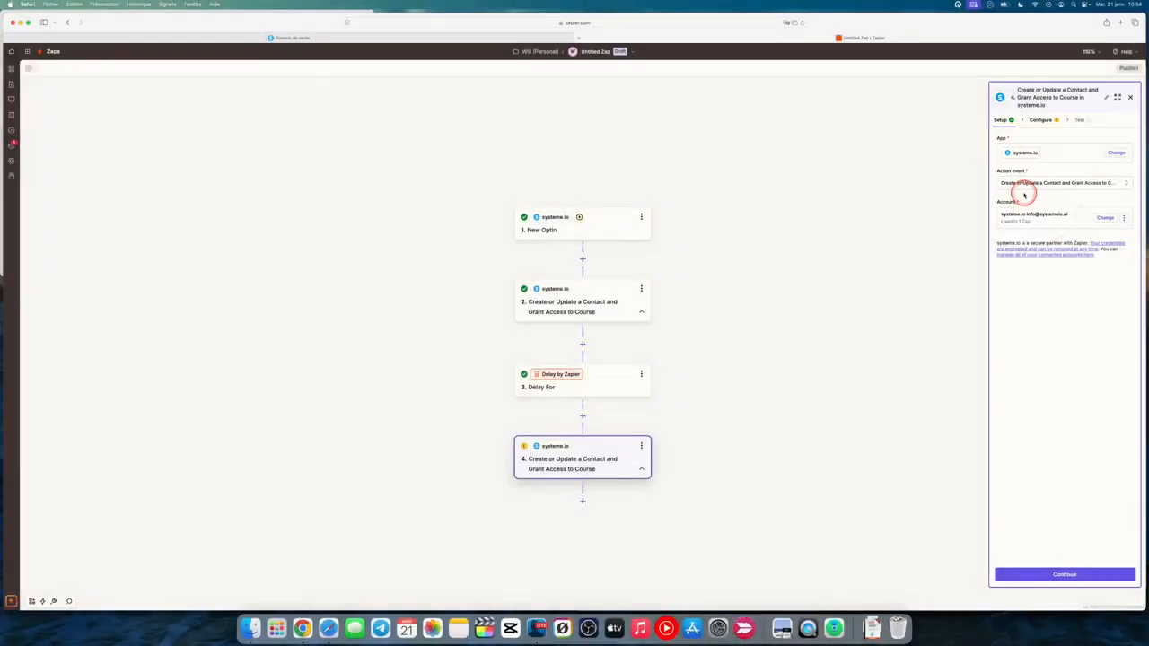
click(1023, 184)
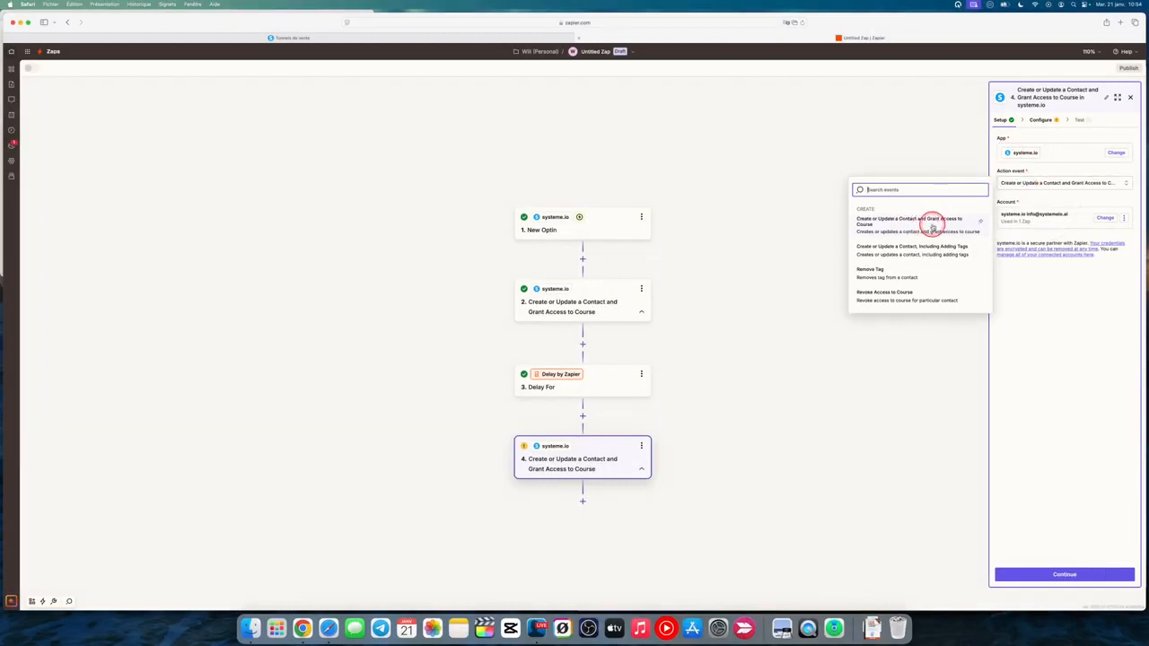
click(907, 296)
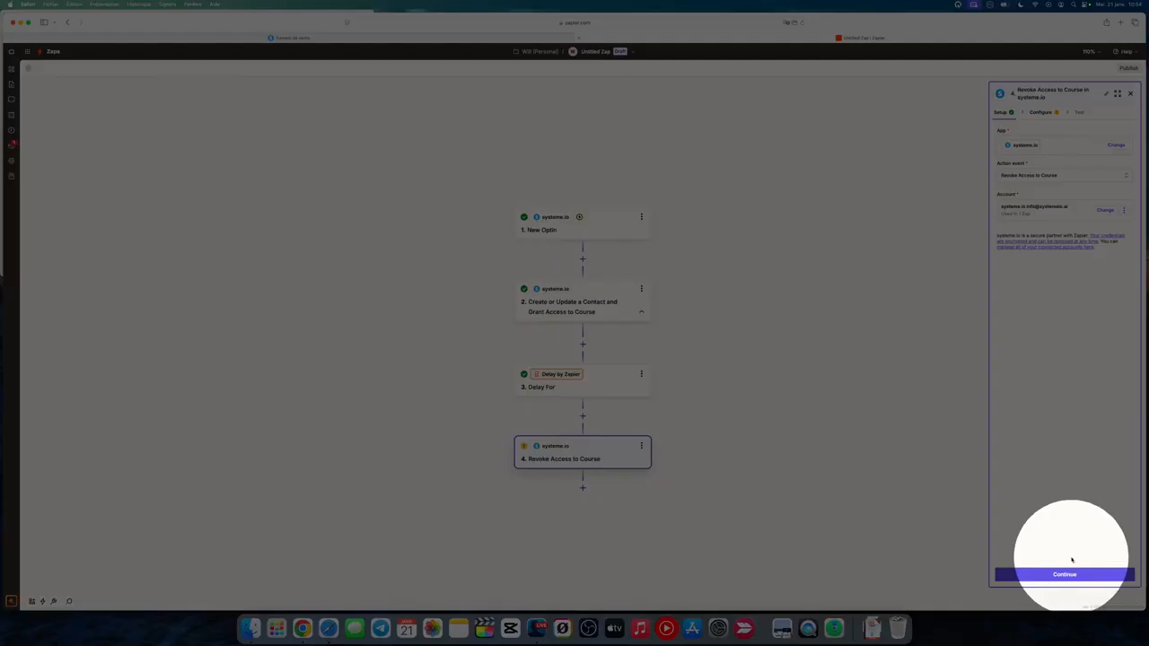
click(1070, 571)
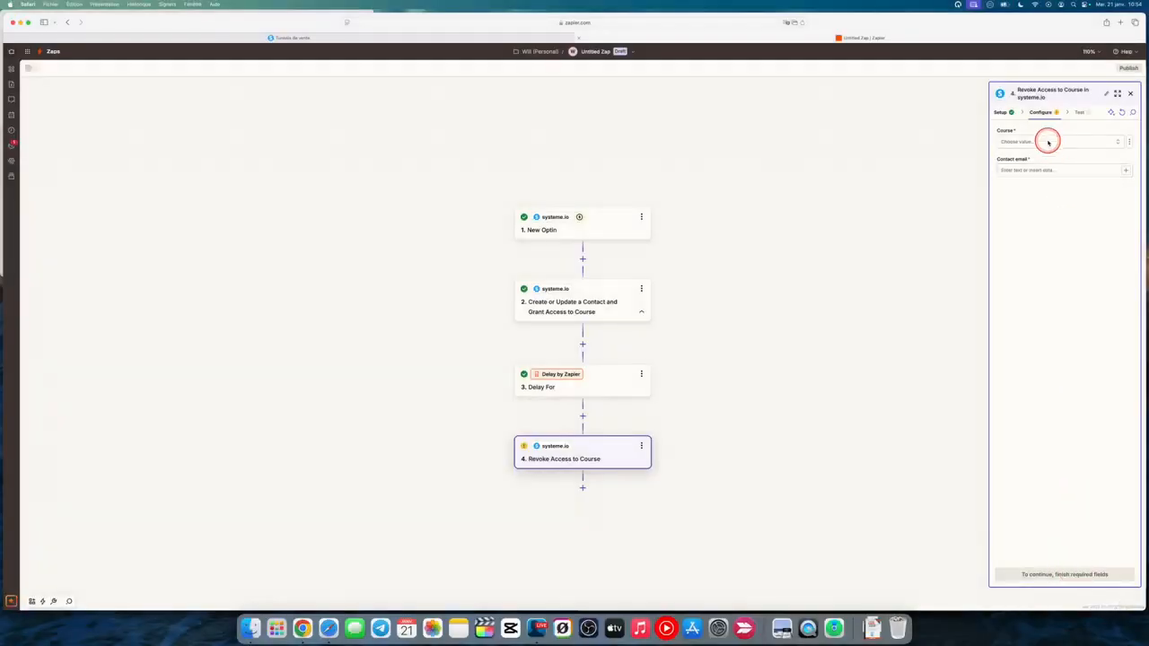
Configure the Revoke Access to Course action with the course demo and the New Optin trigger's Contact email, and test it
click(1047, 143)
click(927, 165)
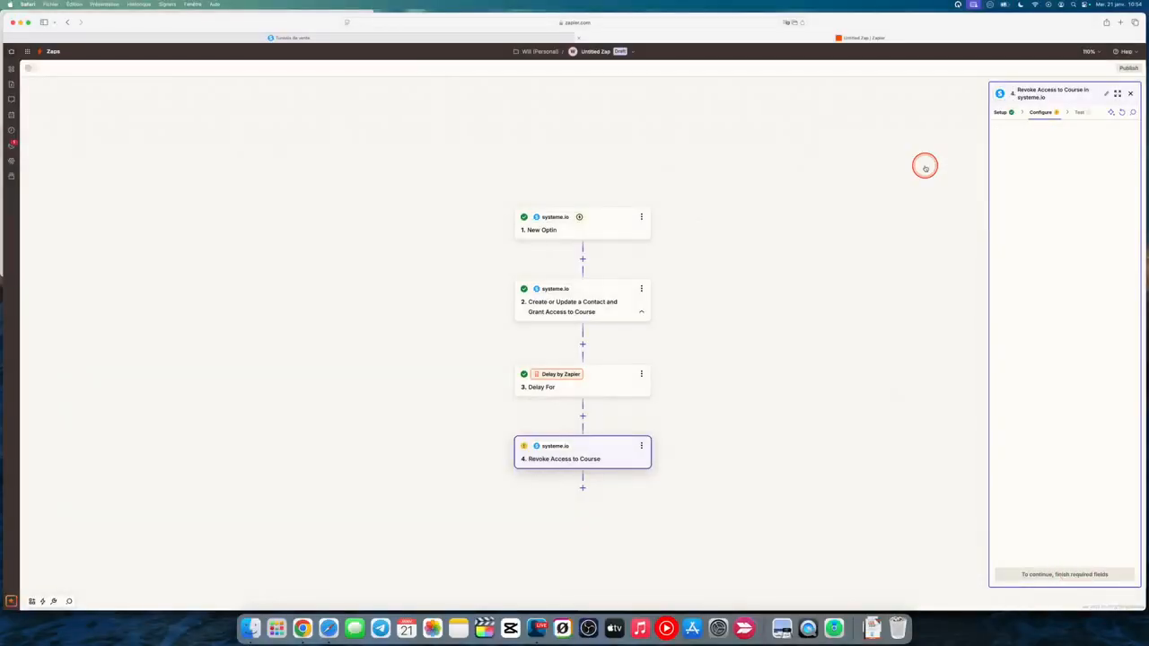
click(1051, 170)
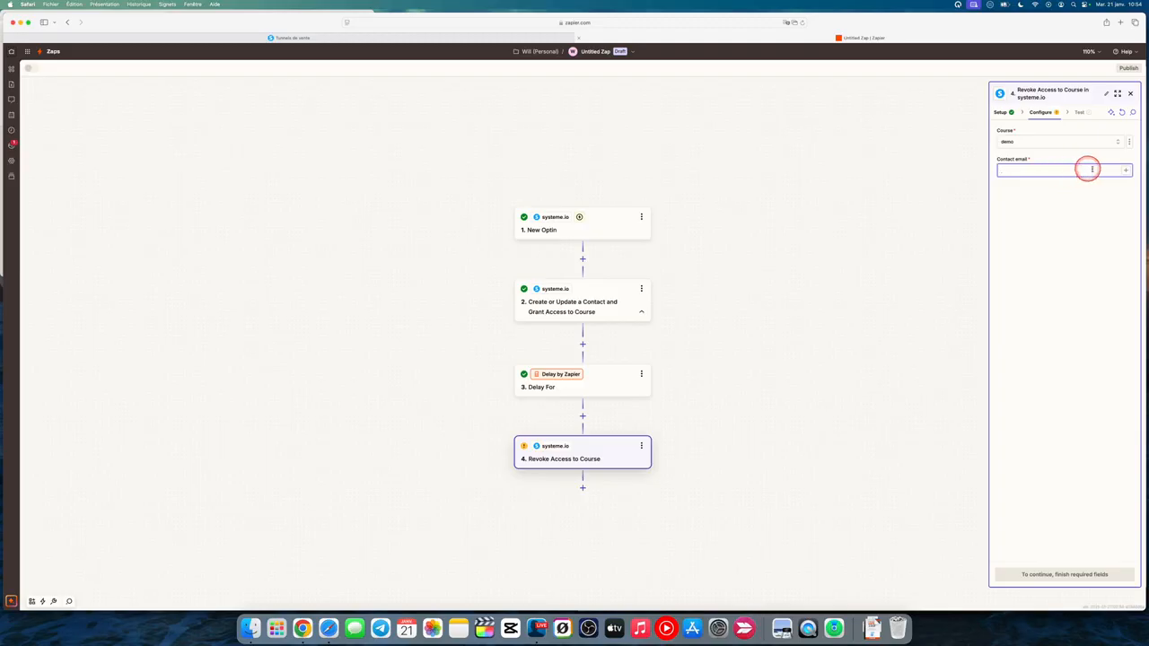
click(1121, 170)
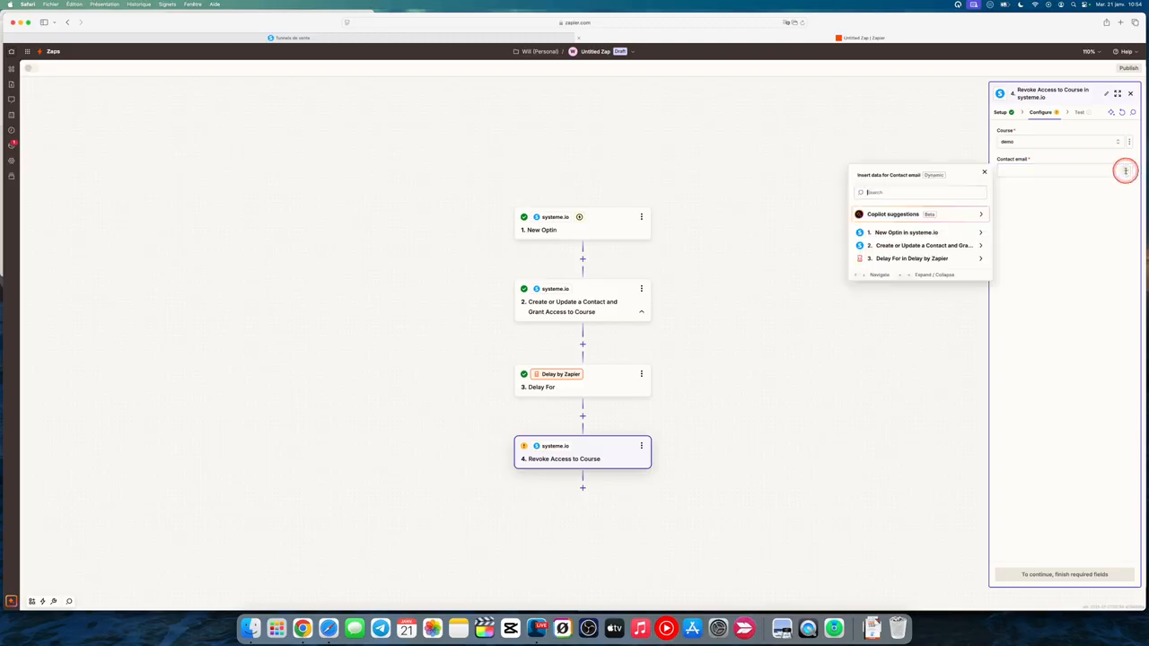
click(904, 234)
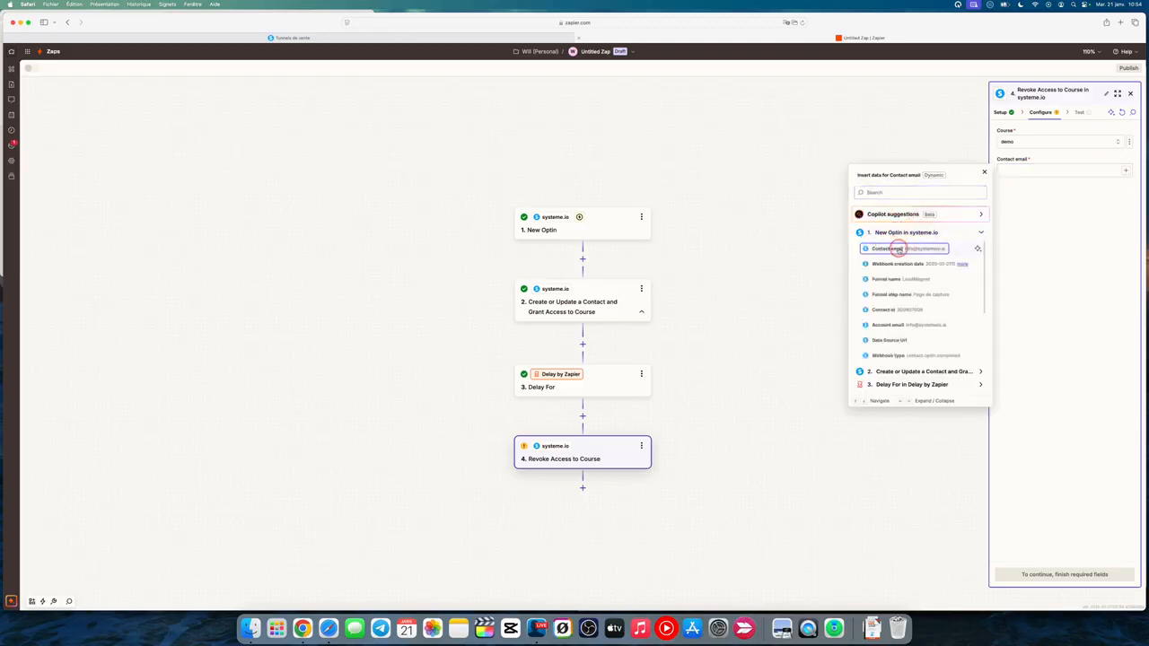
click(899, 250)
click(1033, 254)
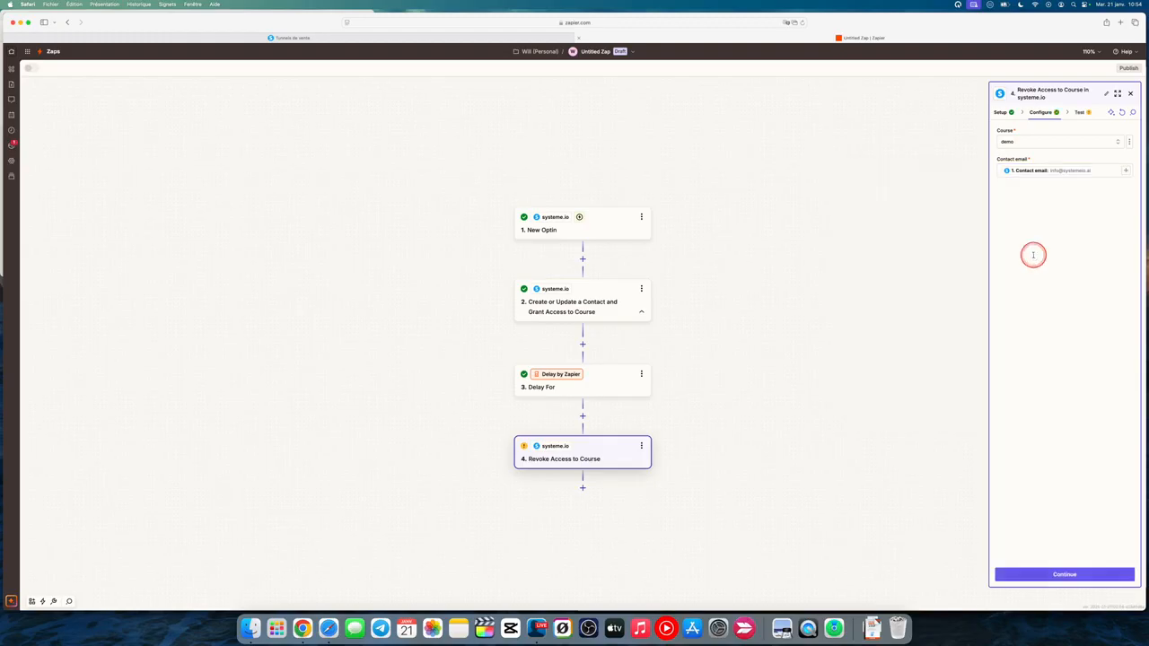
click(1065, 574)
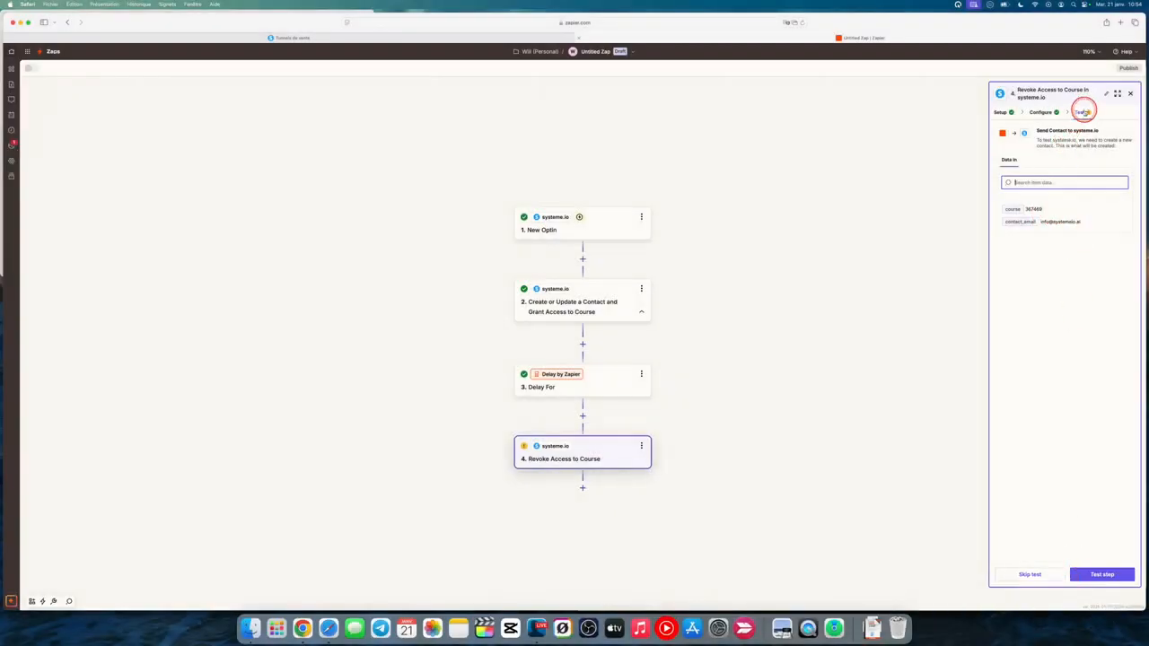
click(1104, 576)
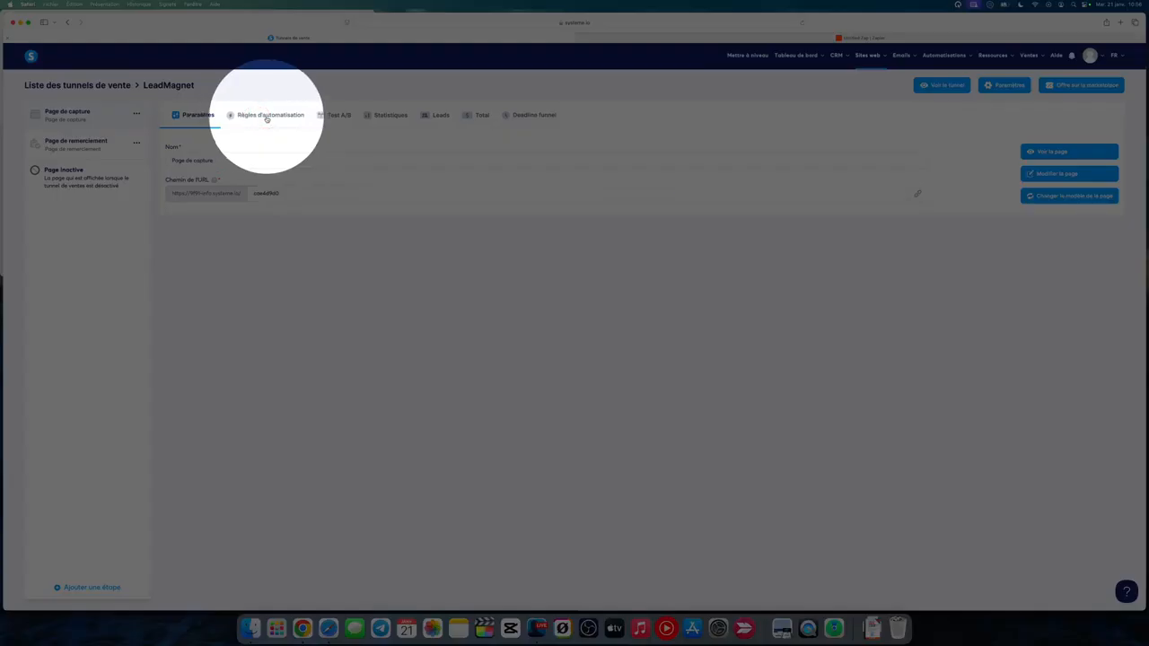
In systeme.io, open the Inscription sur la page (optin) automation rule of the LeadMagnet funnel's Page de capture
click(264, 116)
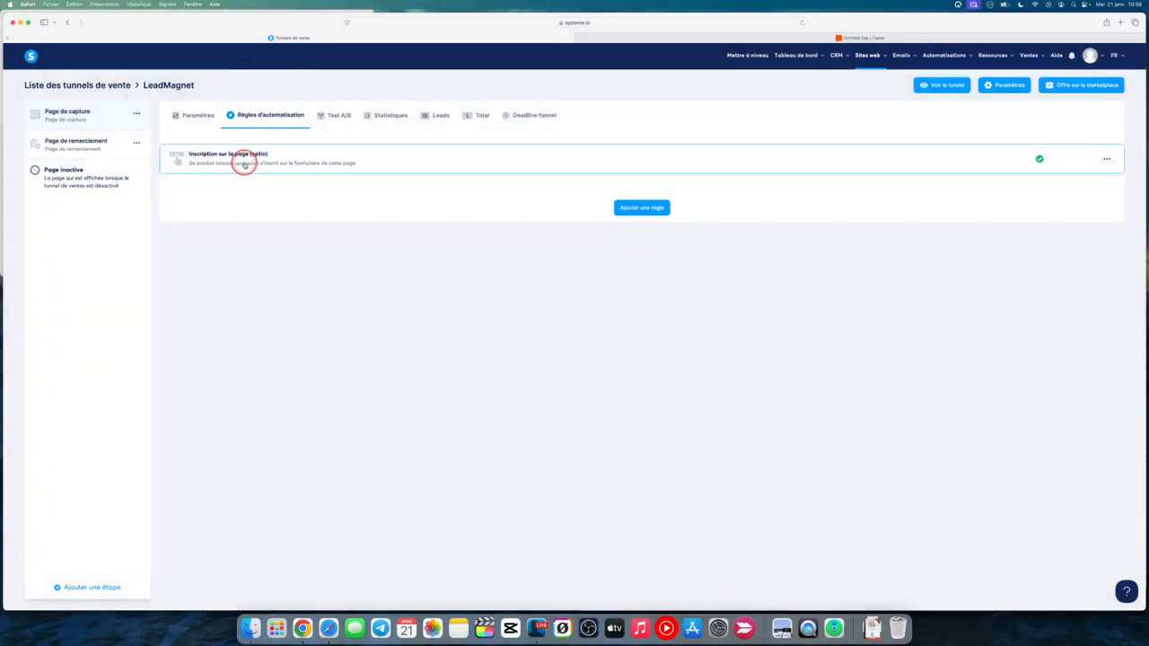
click(244, 164)
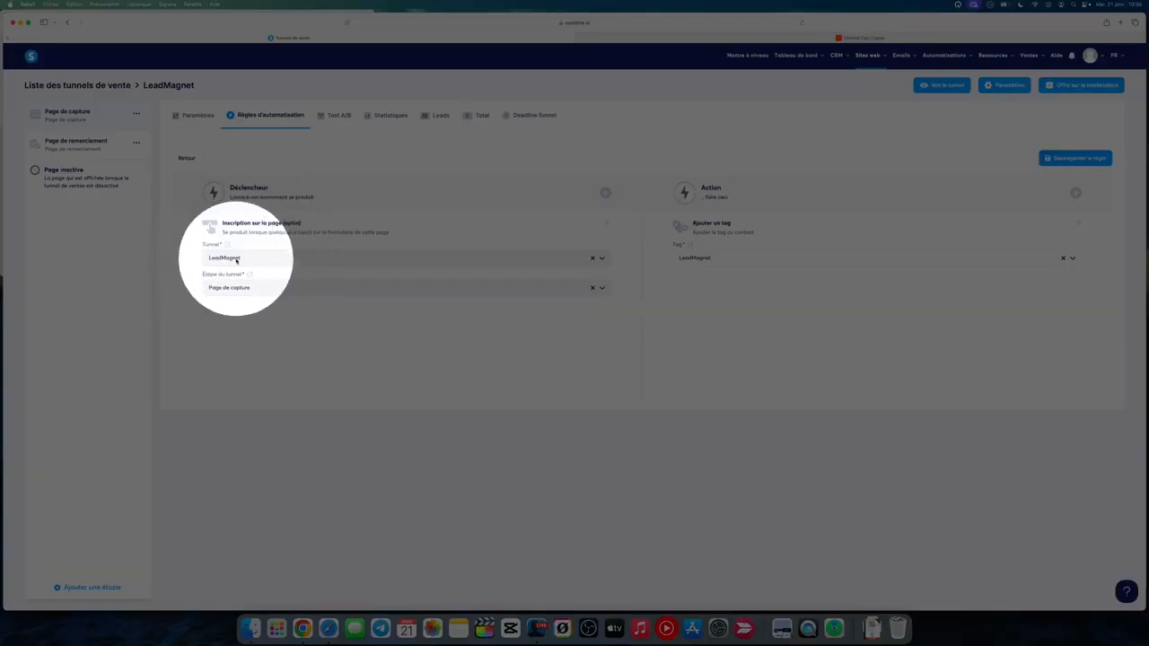
click(691, 259)
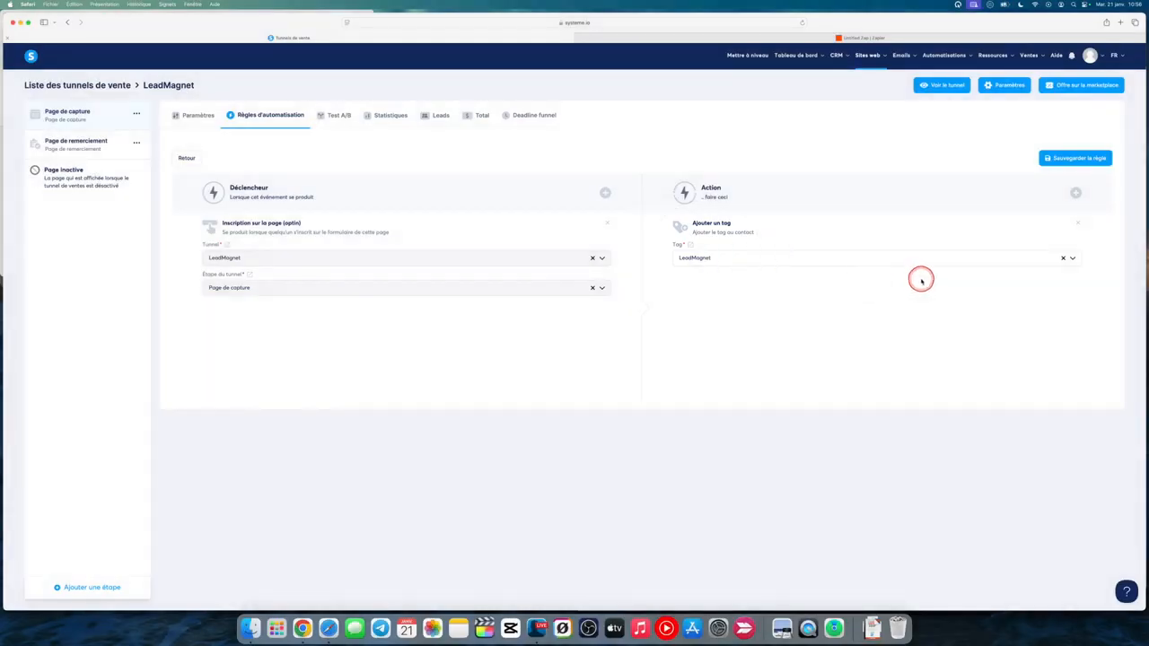
Add an Inscrire à une formation action for the demo course to the optin rule and save the rule
click(1076, 192)
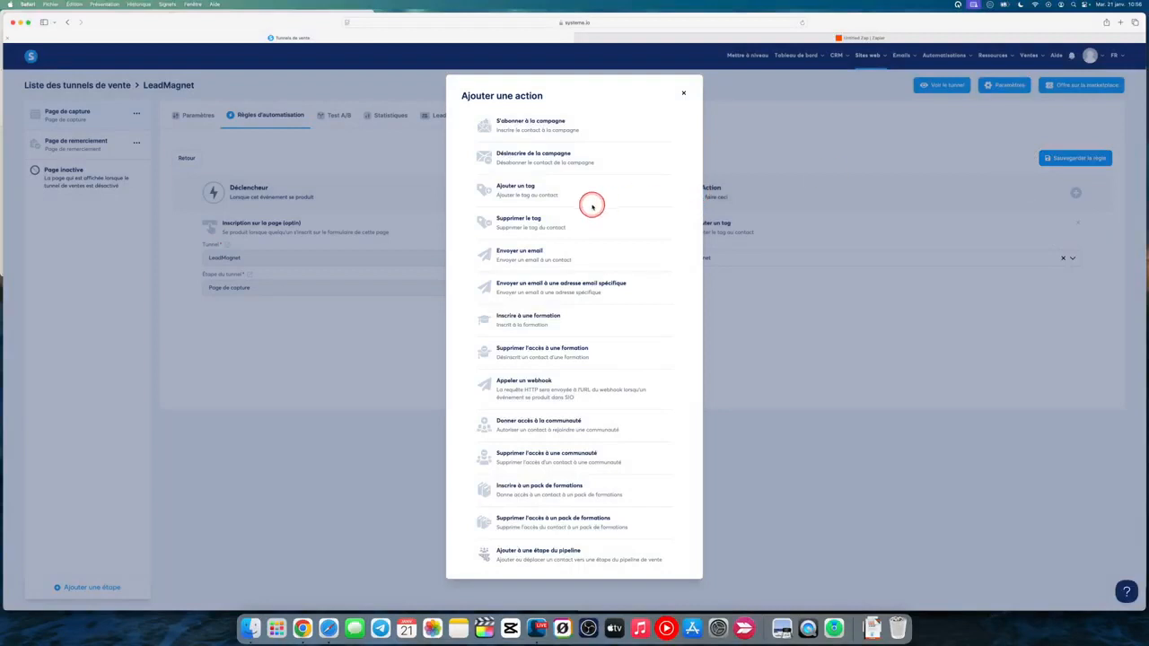
click(539, 319)
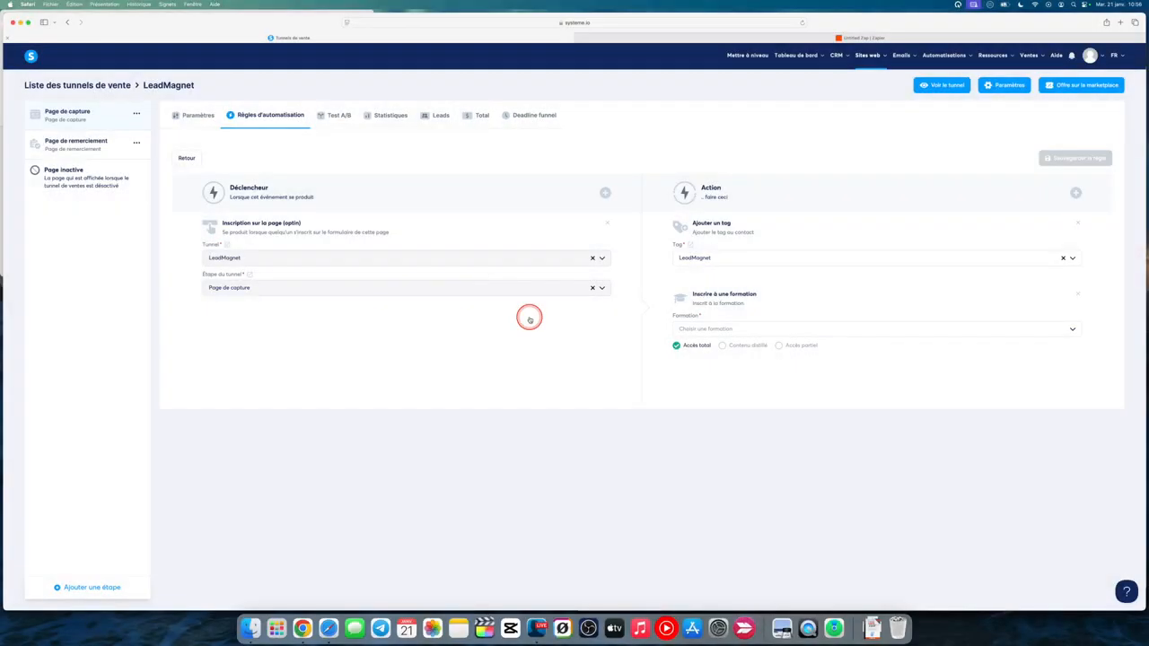
click(699, 329)
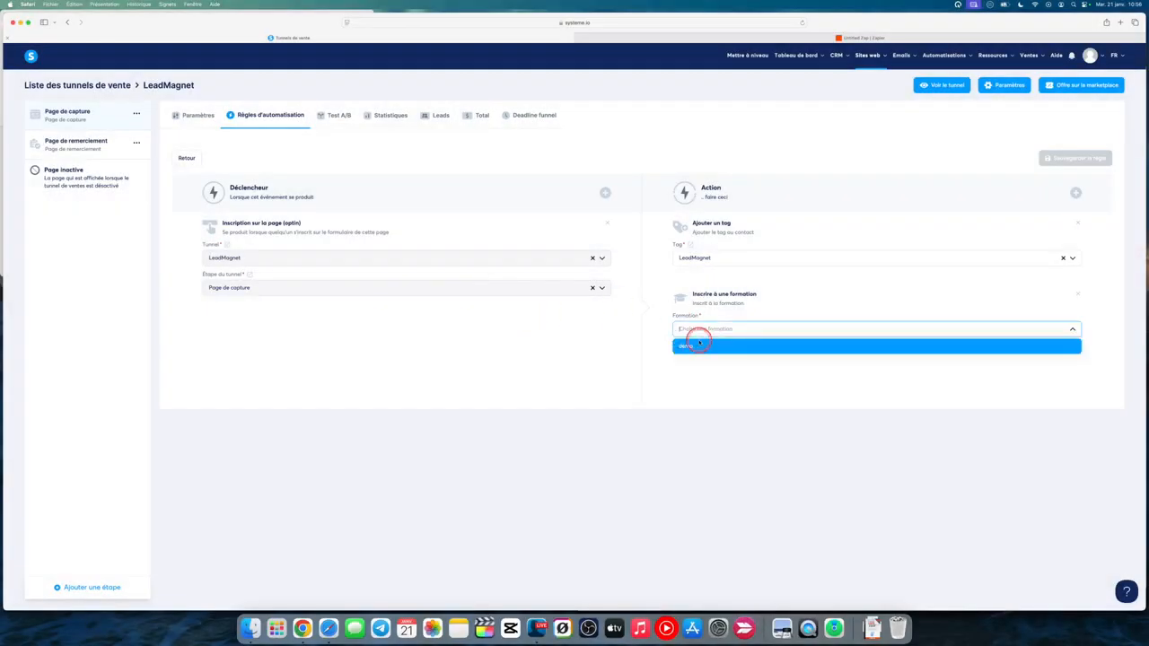
click(696, 347)
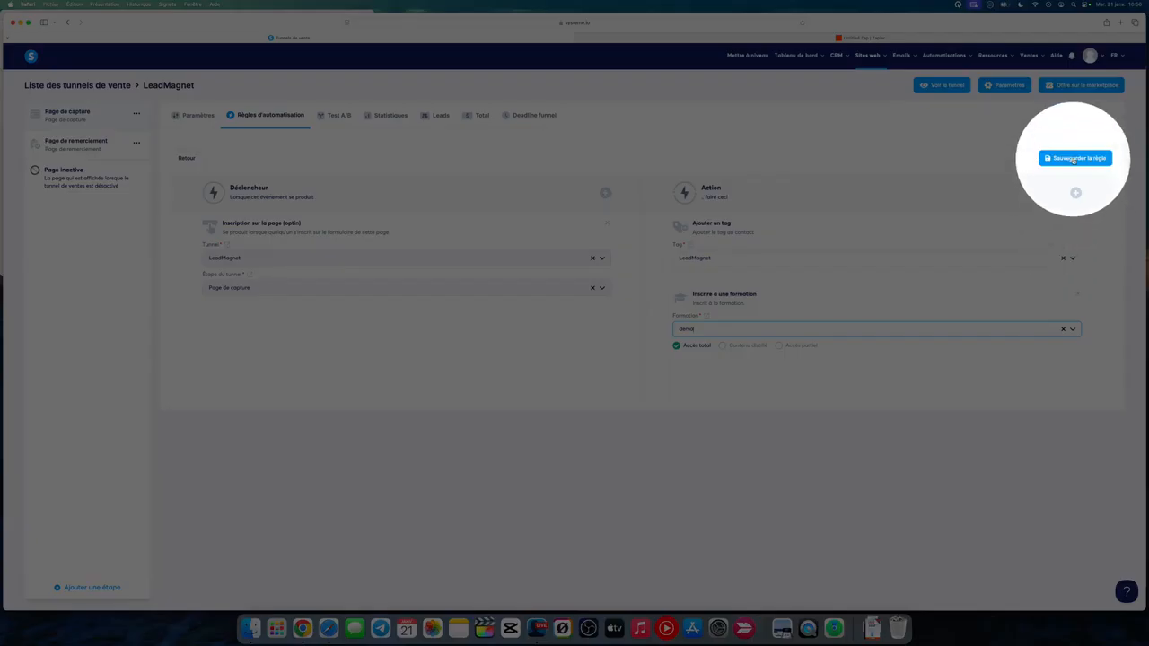
click(1074, 159)
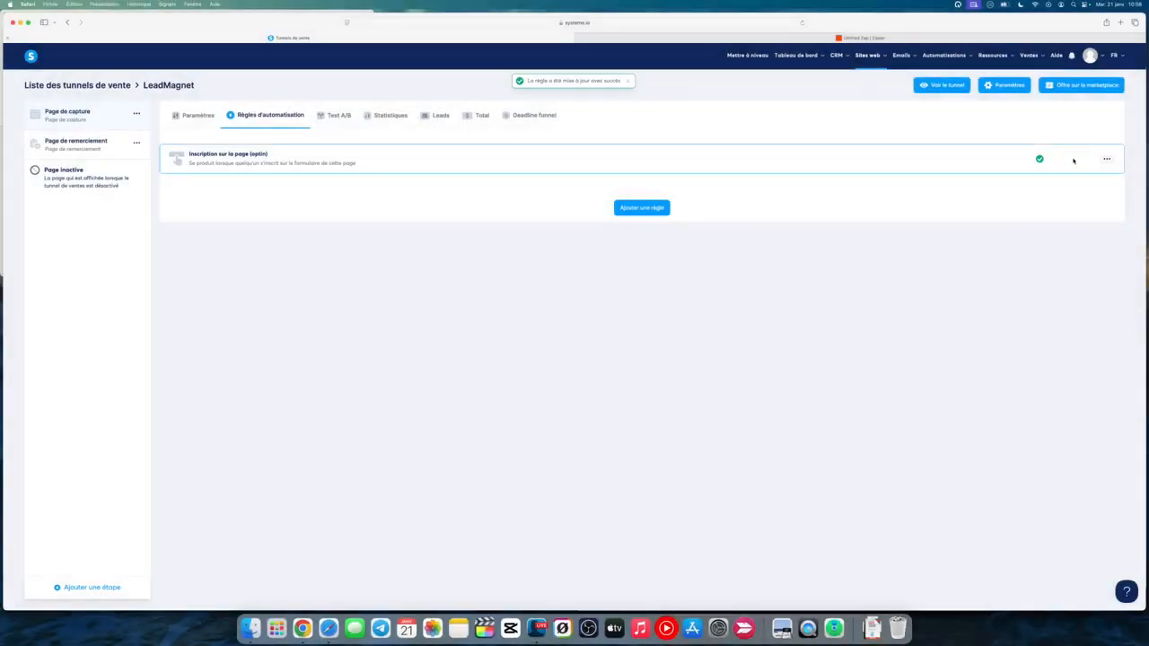
Create a workflow named Test in the Workflows section and open it in the workflow builder
mouse_move(956, 56)
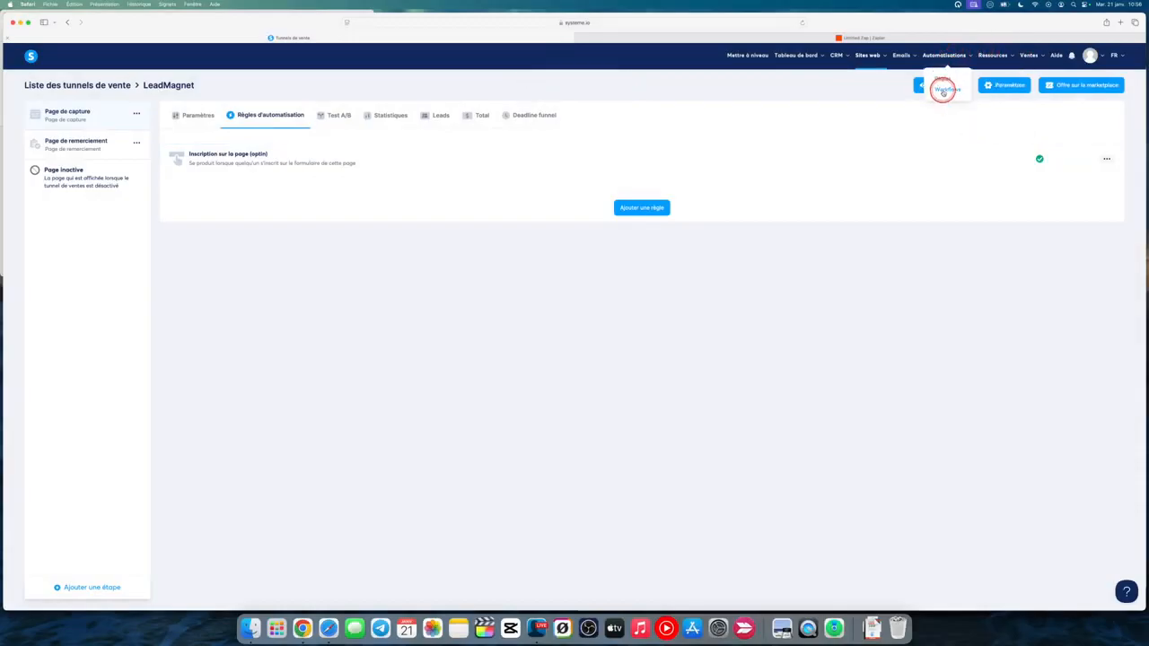
click(943, 90)
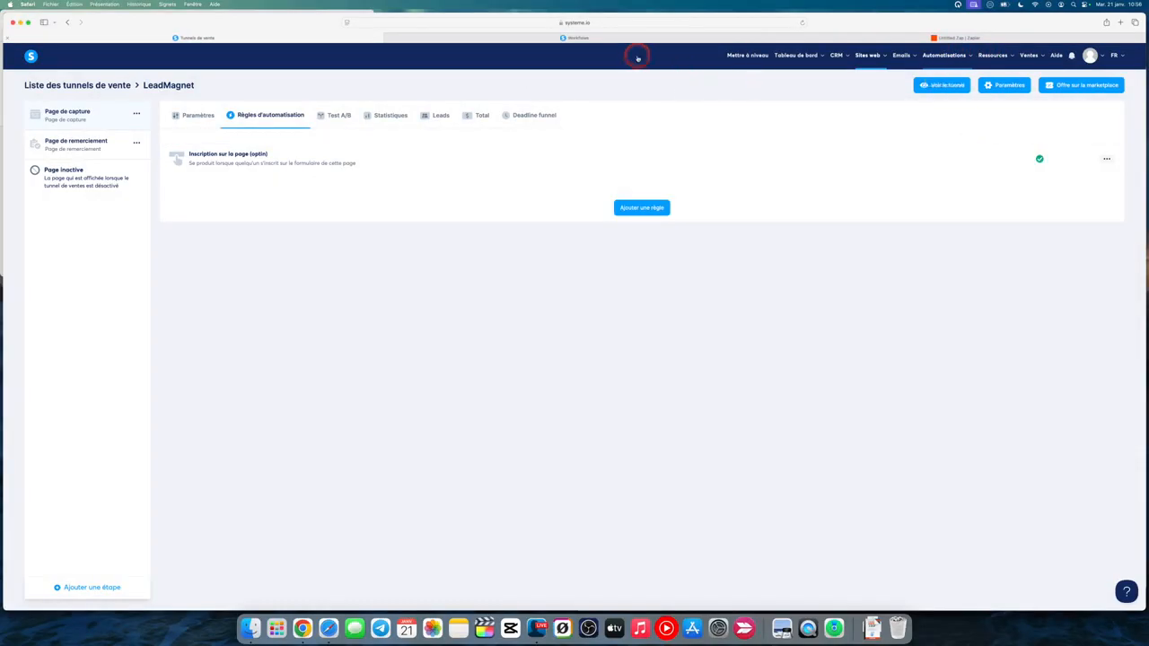
click(591, 40)
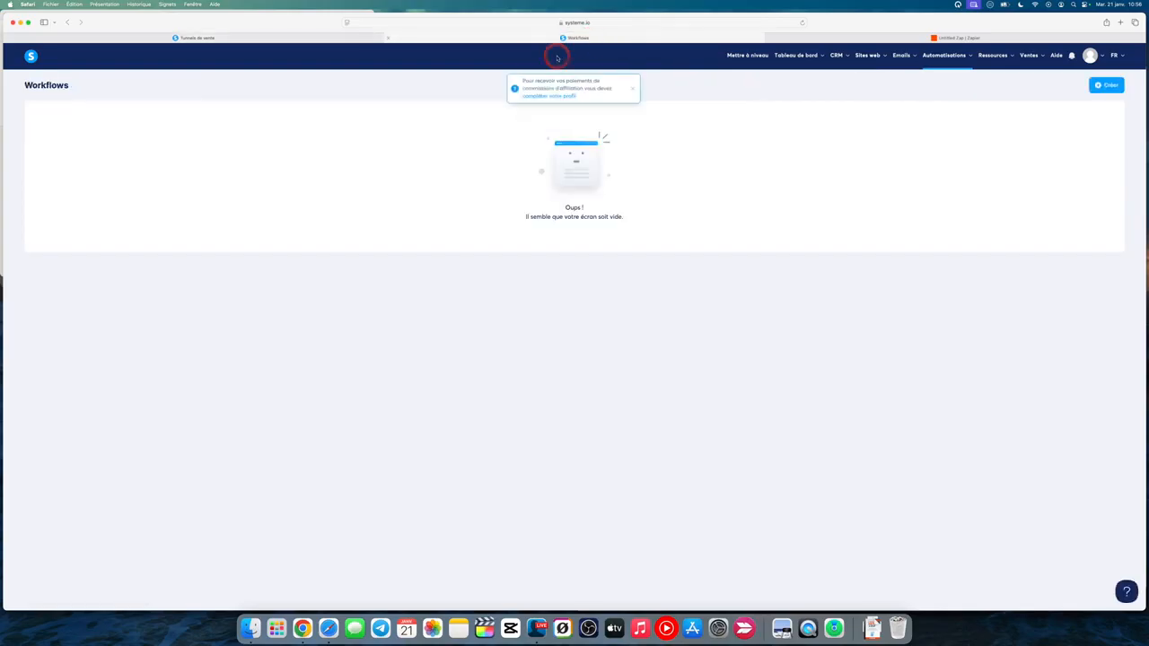
click(1107, 85)
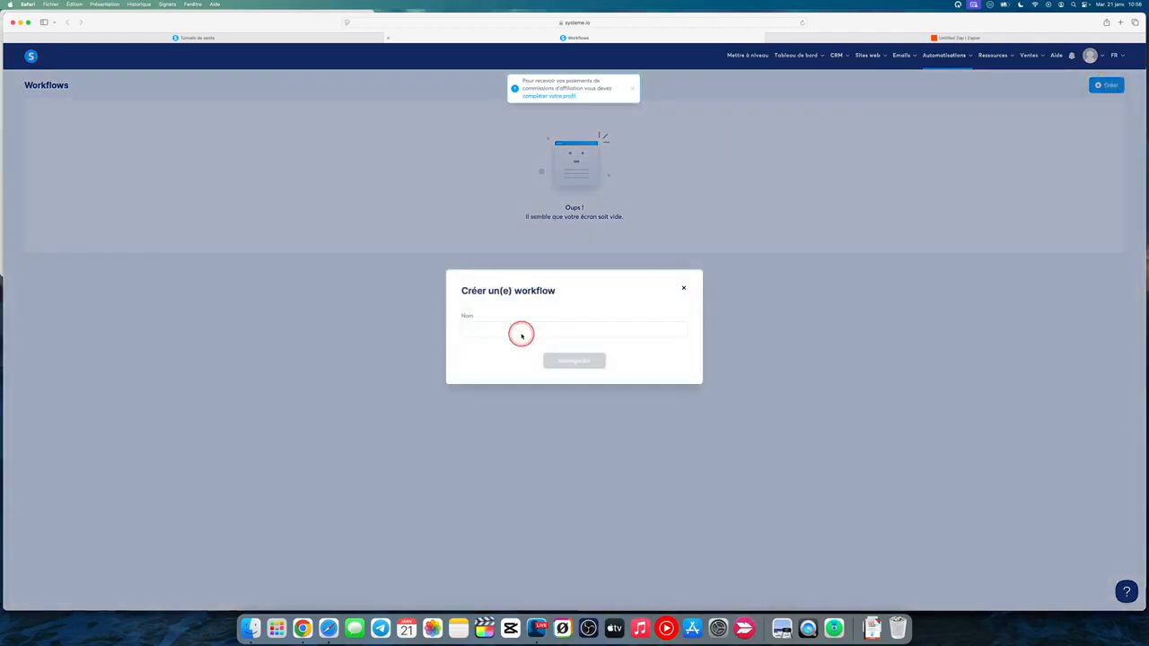
click(523, 329)
text(Test)
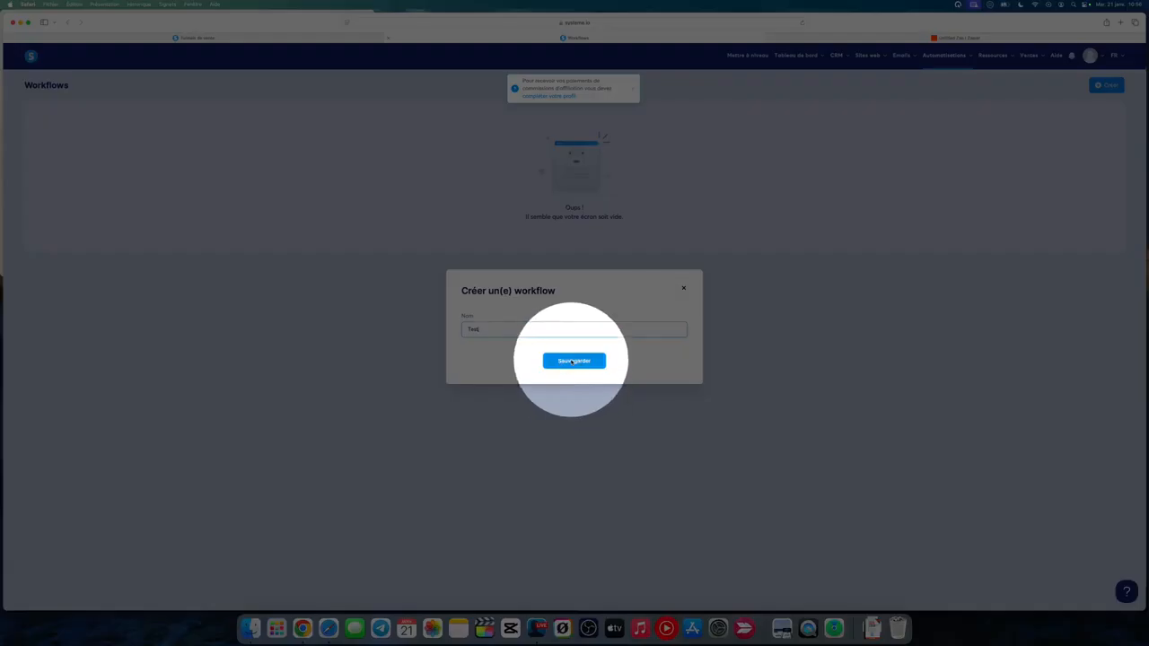
click(570, 361)
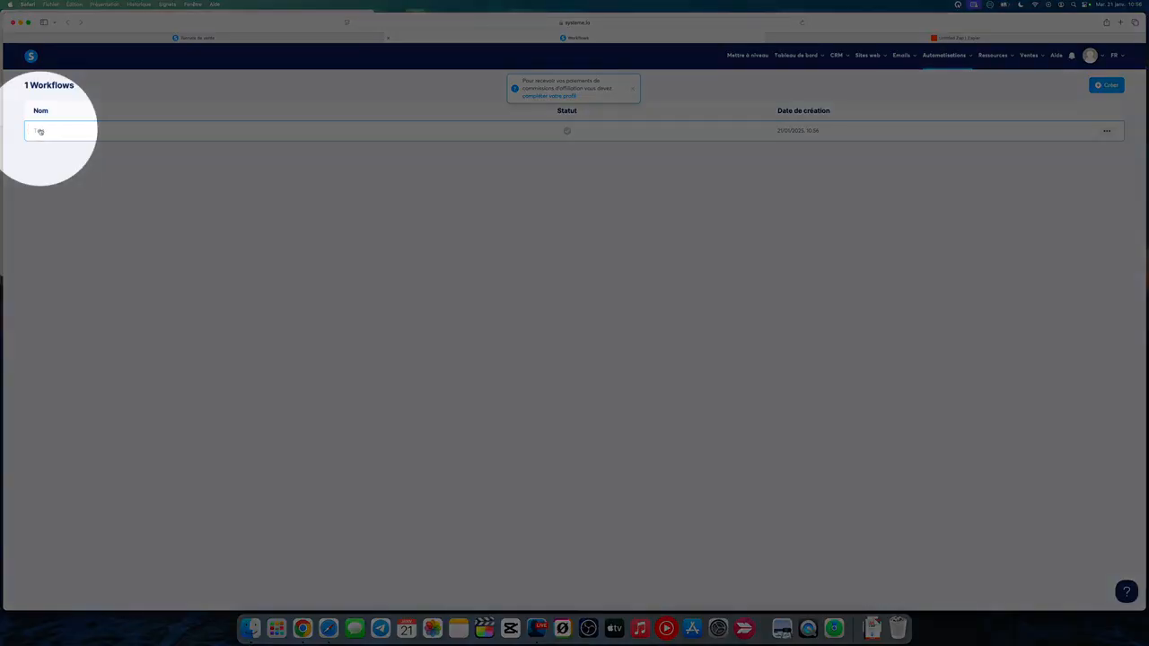
click(39, 131)
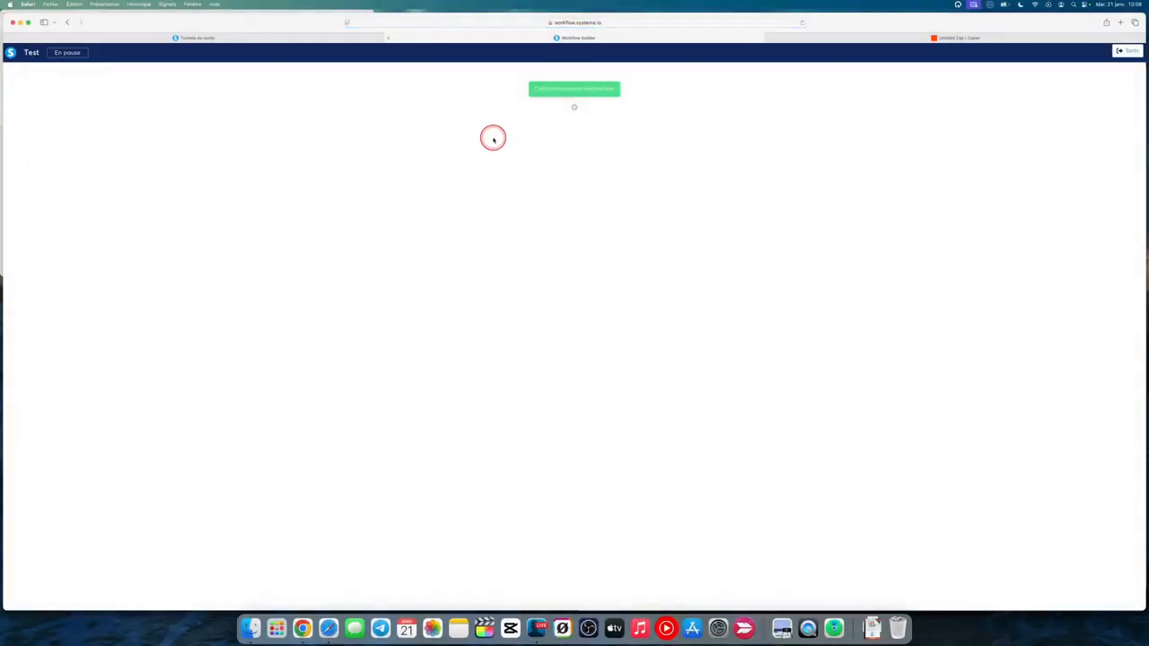
Create a Tag ajouté trigger for the LeadMagnet tag and open the choice of a new step below it
click(579, 92)
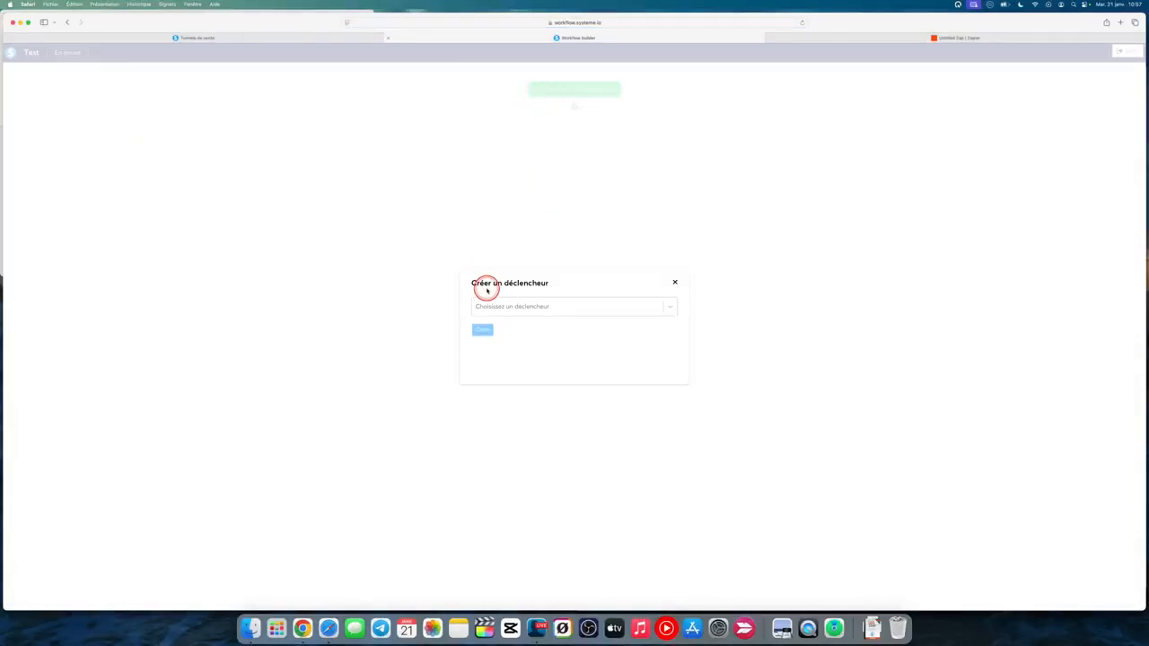
click(503, 305)
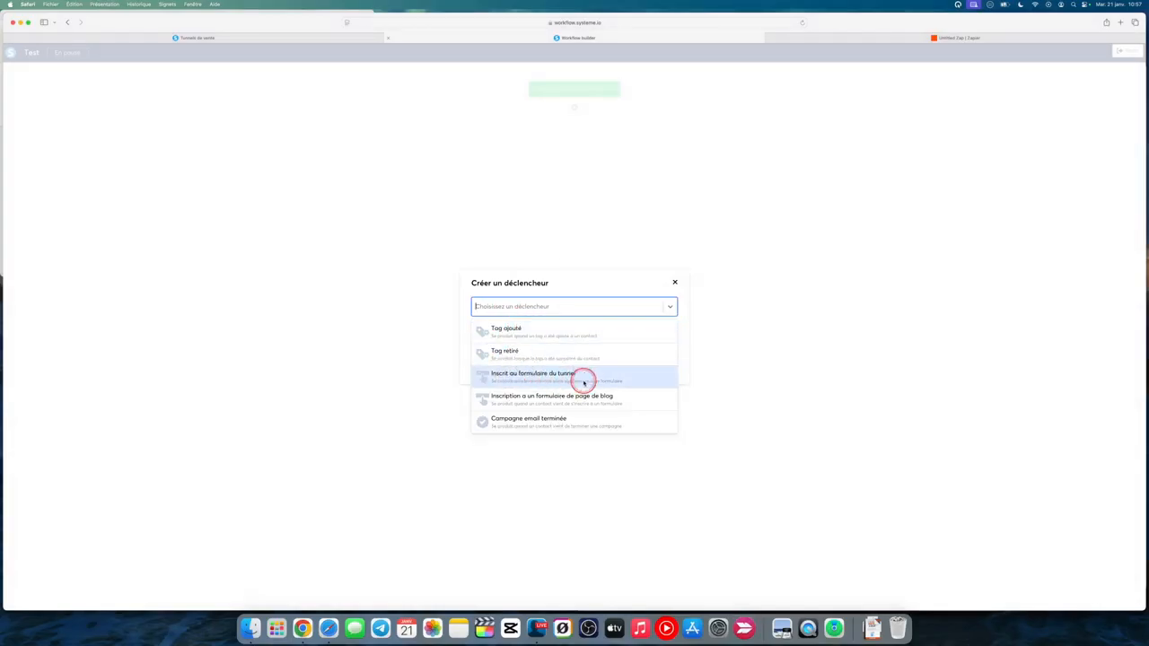
click(503, 334)
click(520, 333)
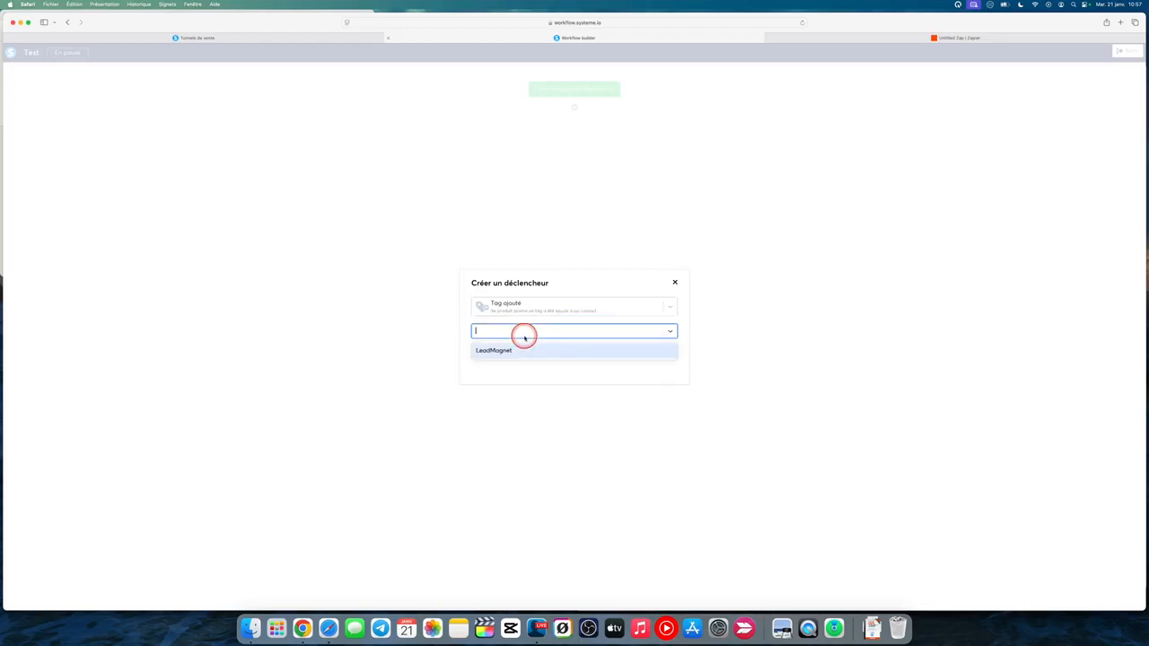
click(498, 351)
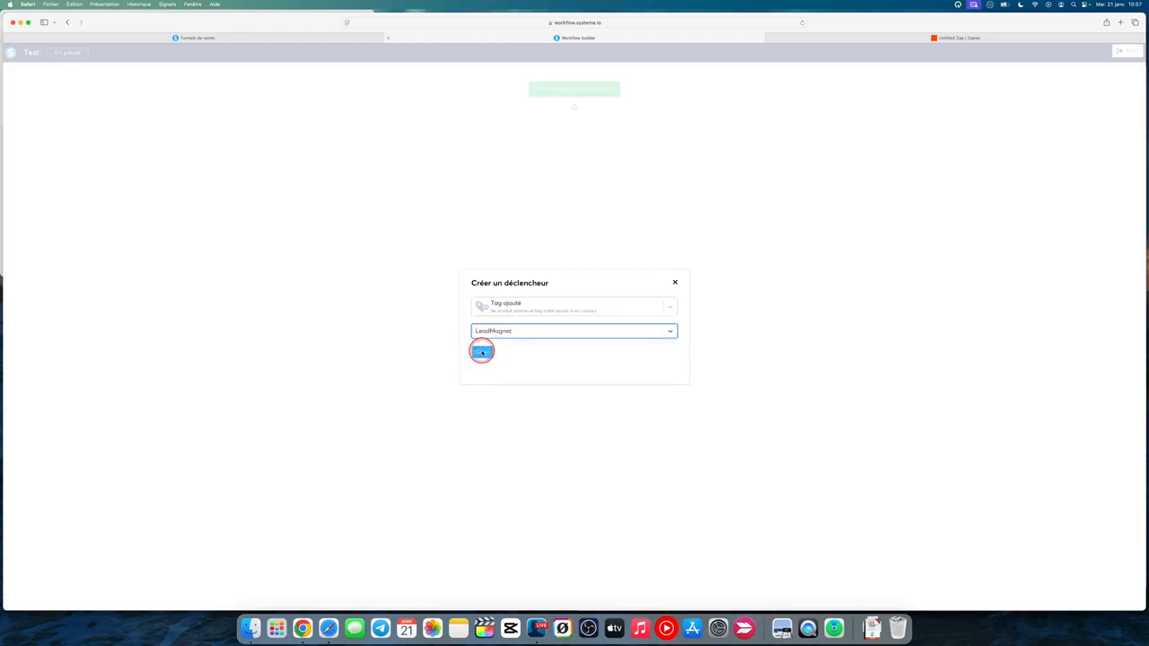
click(482, 349)
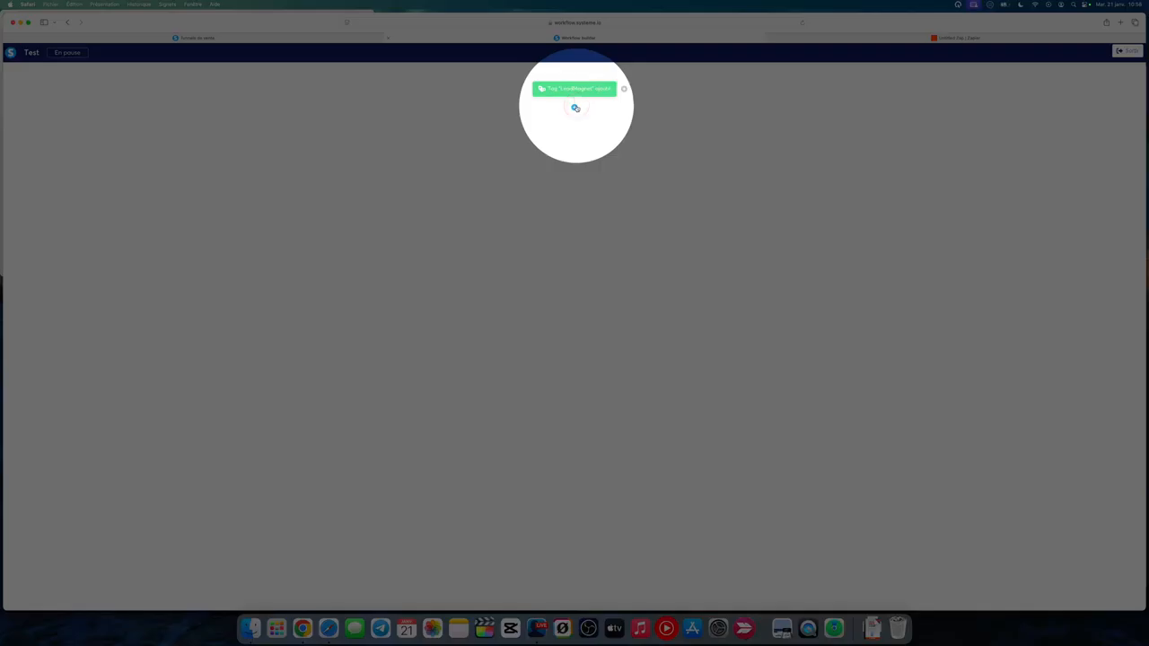
click(574, 109)
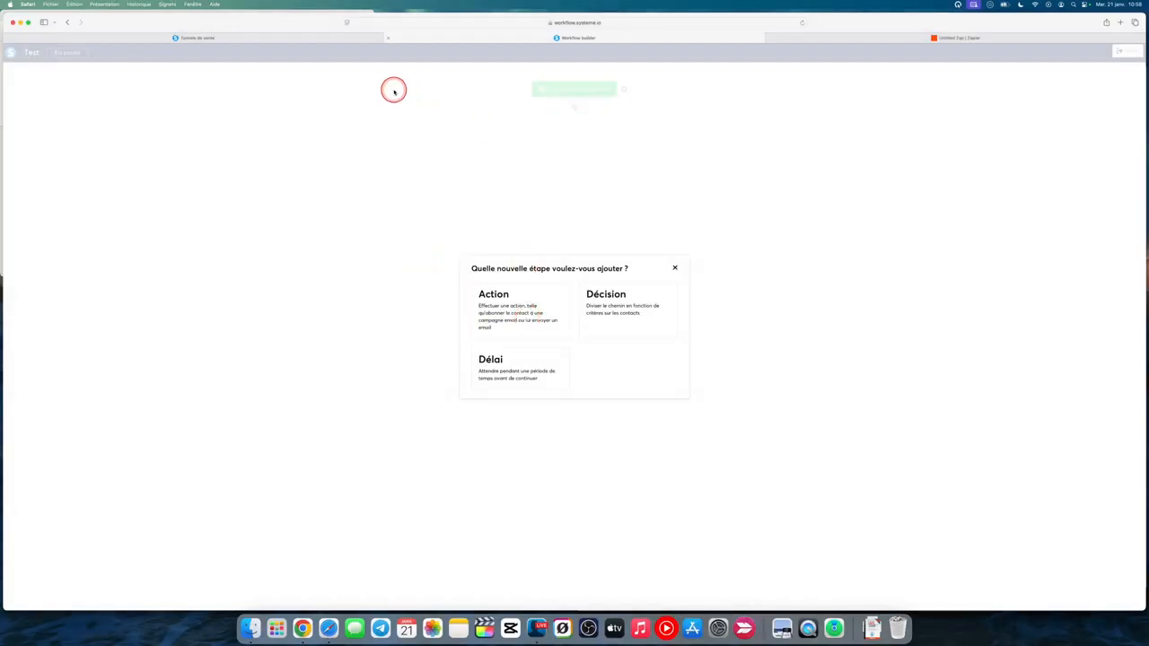
Remove the Inscrire à une formation action from the LeadMagnet funnel's optin rule and save the rule
click(335, 40)
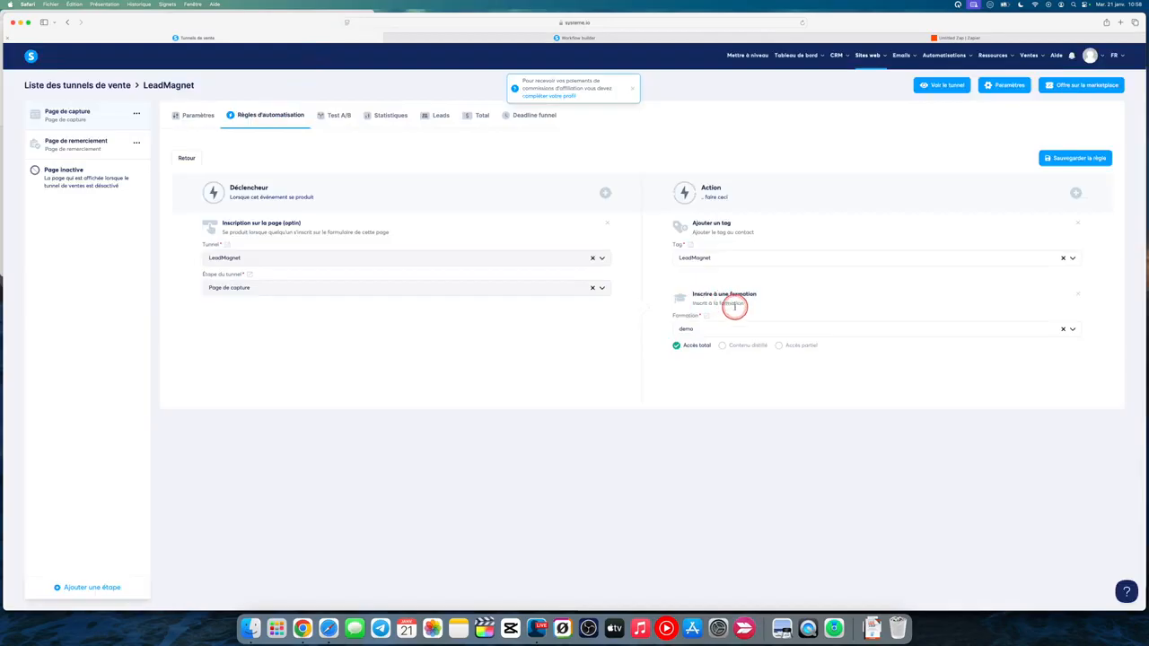
click(82, 115)
click(1078, 294)
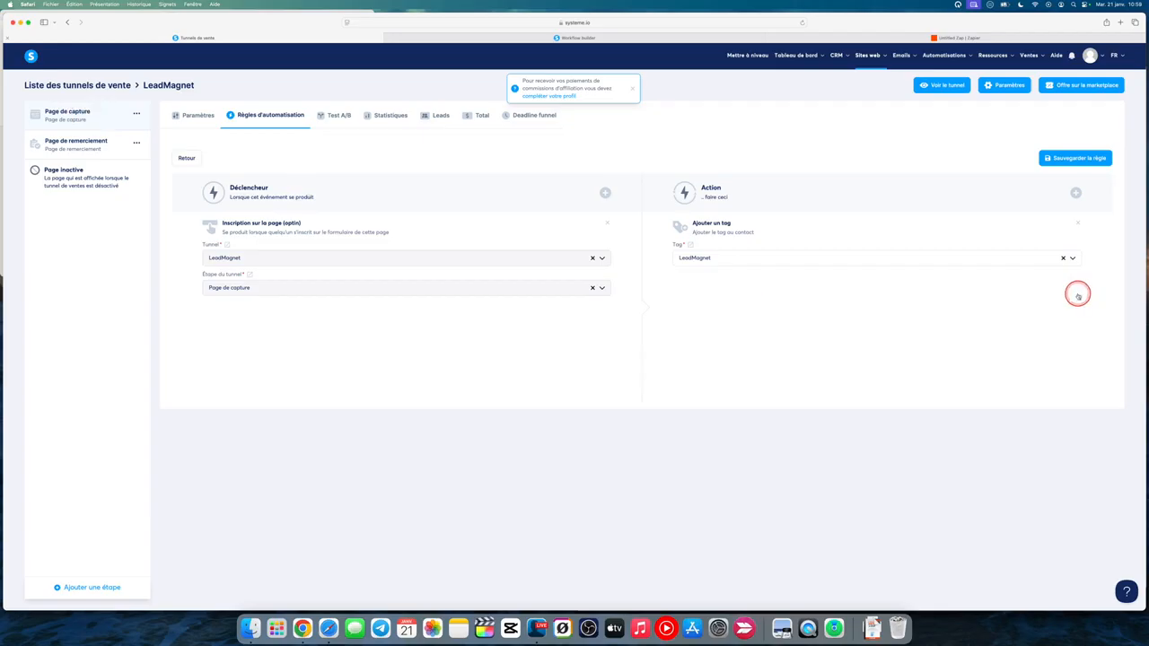
click(1074, 159)
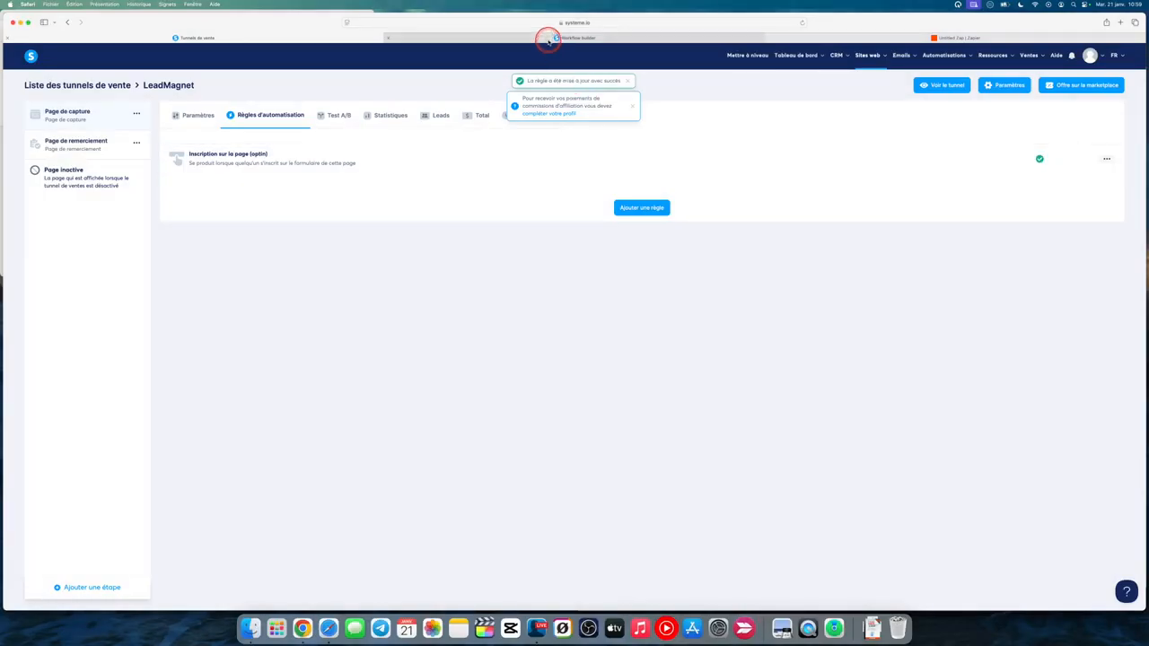
Back in the Test workflow, add a Donner accès à une formation action for the demo course with Accès total
click(549, 38)
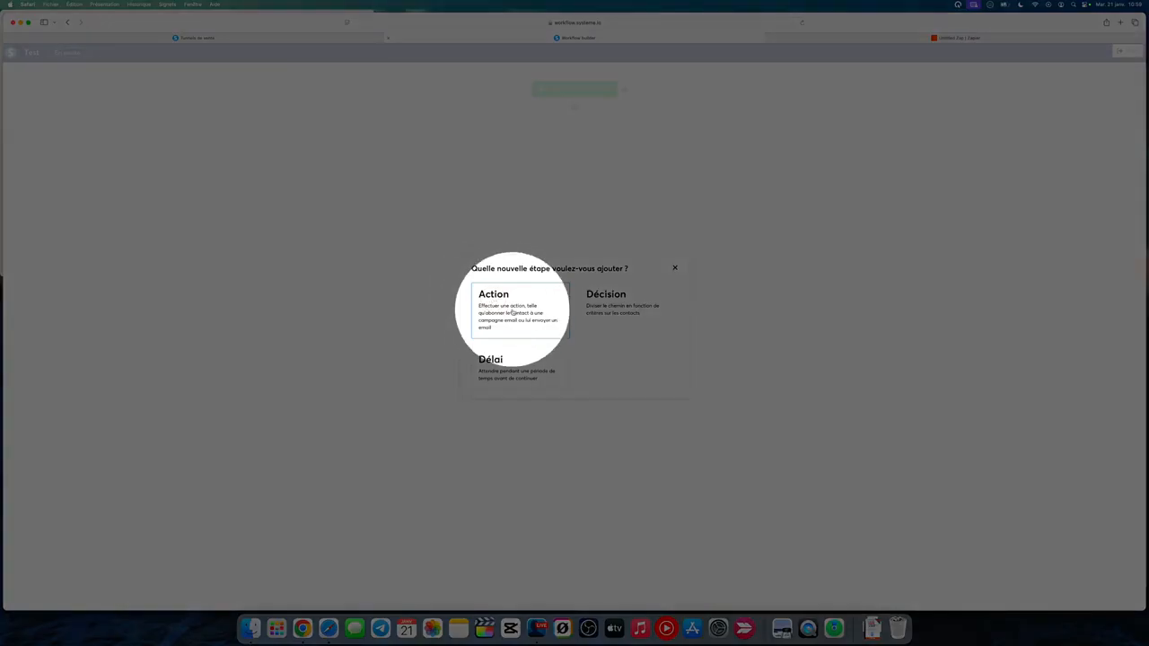
click(509, 308)
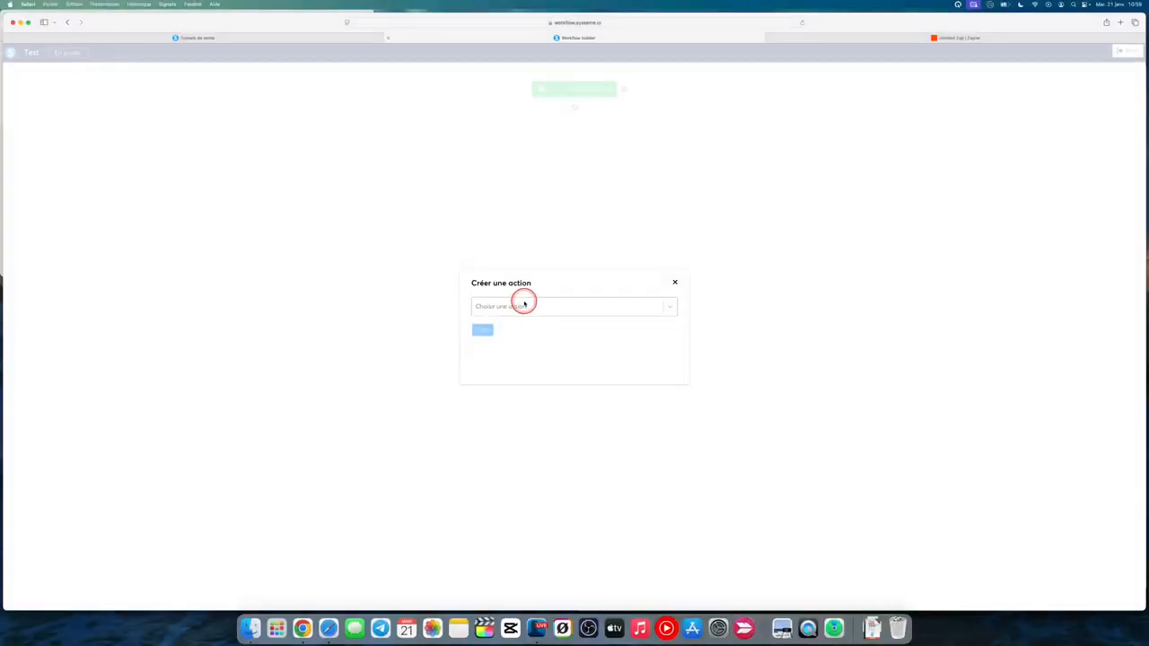
click(525, 307)
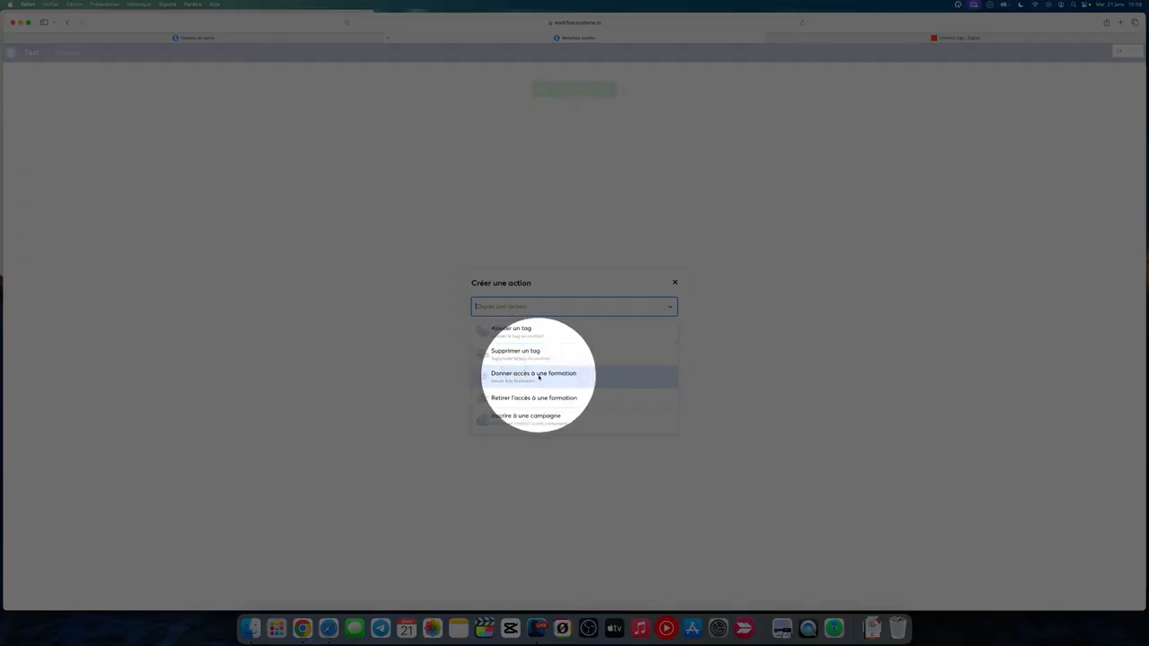
click(539, 377)
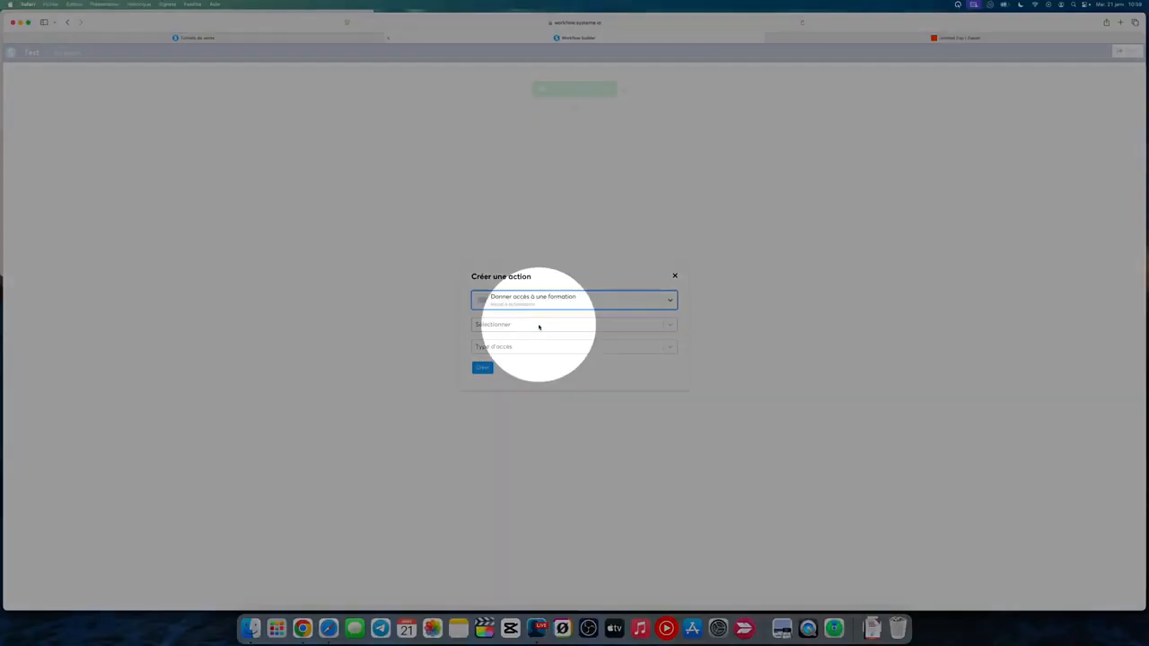
click(539, 325)
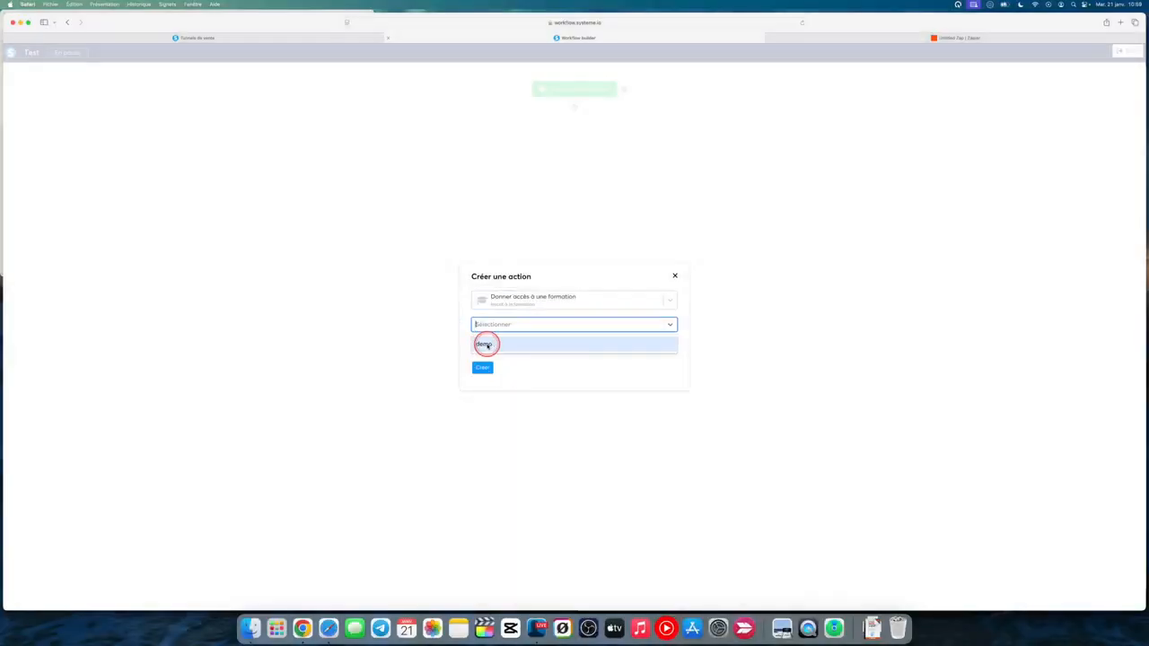
click(486, 345)
click(499, 347)
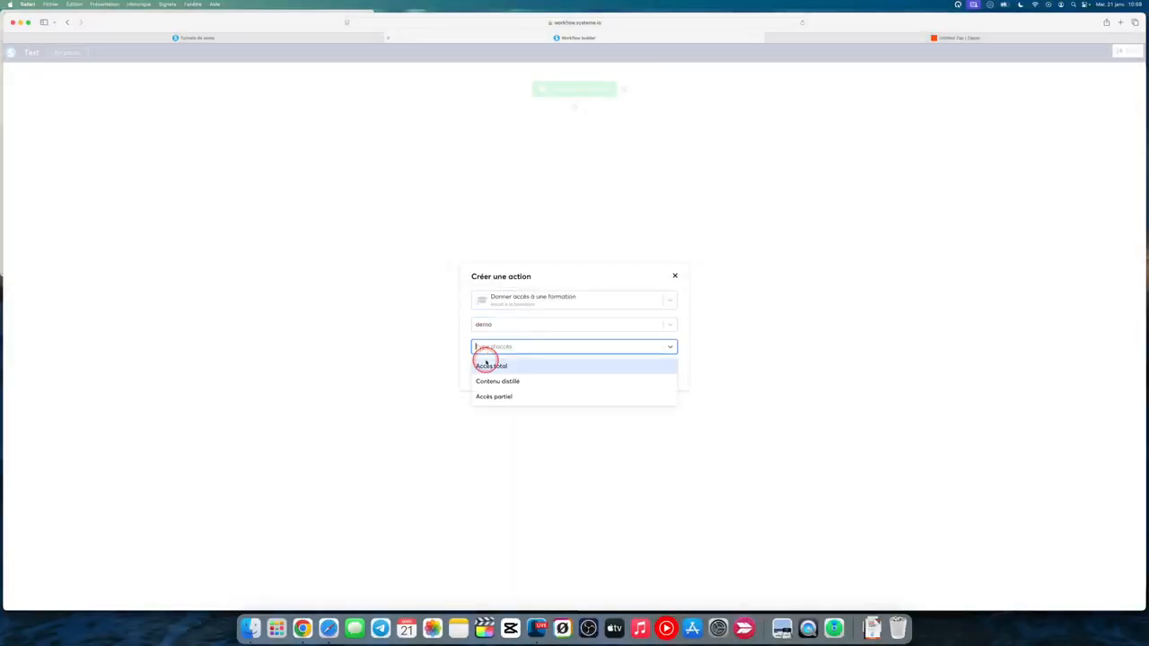
click(489, 366)
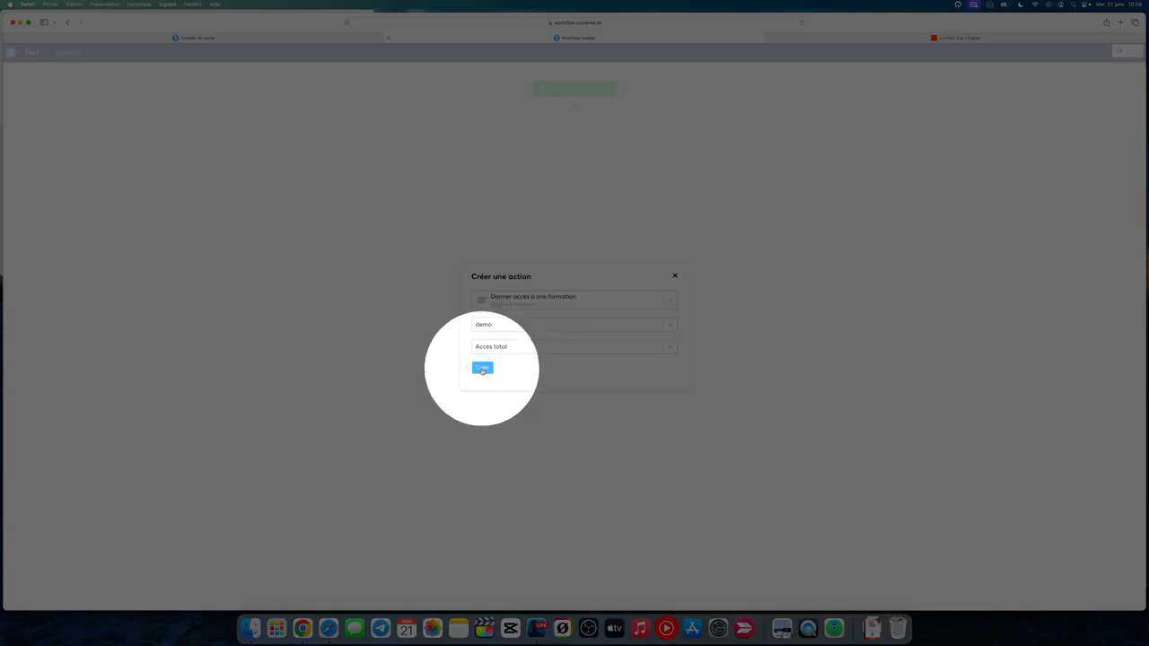
click(481, 368)
Compare the tag action of the LeadMagnet funnel's optin rule with the trigger and action of the Test workflow
click(269, 39)
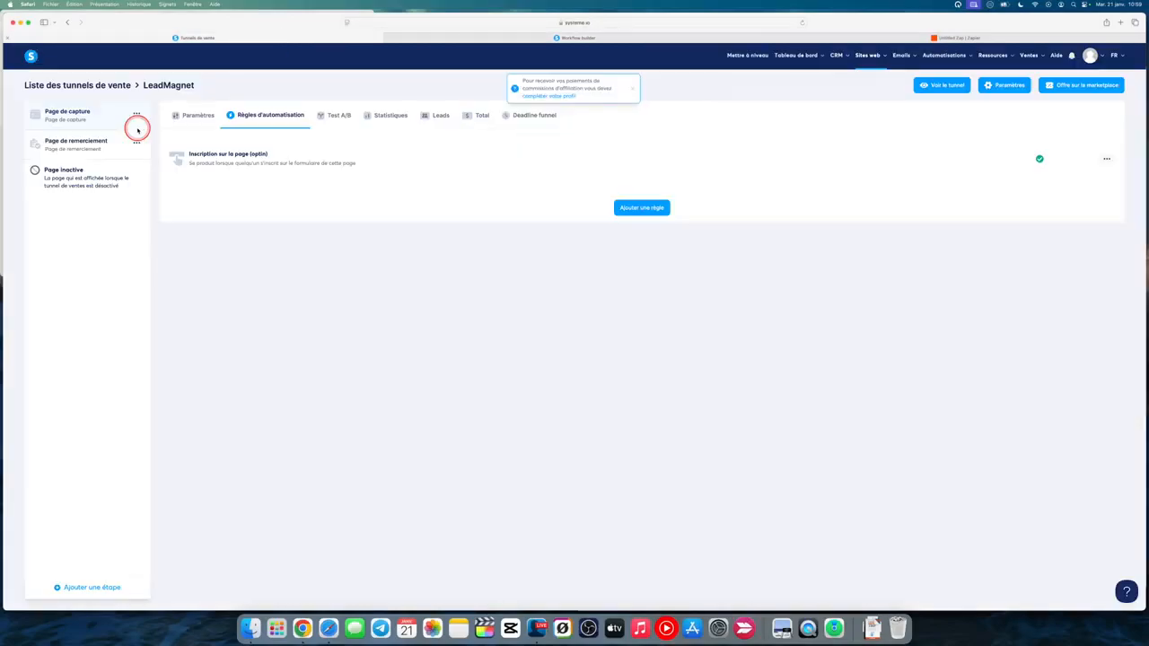
click(448, 39)
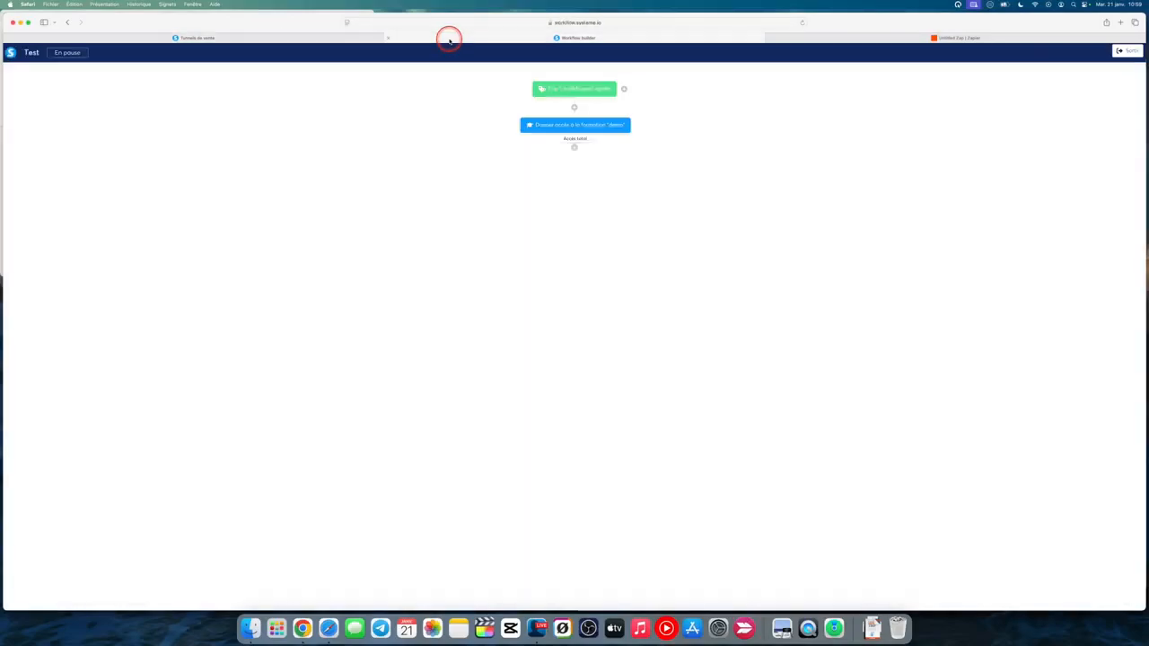
click(345, 41)
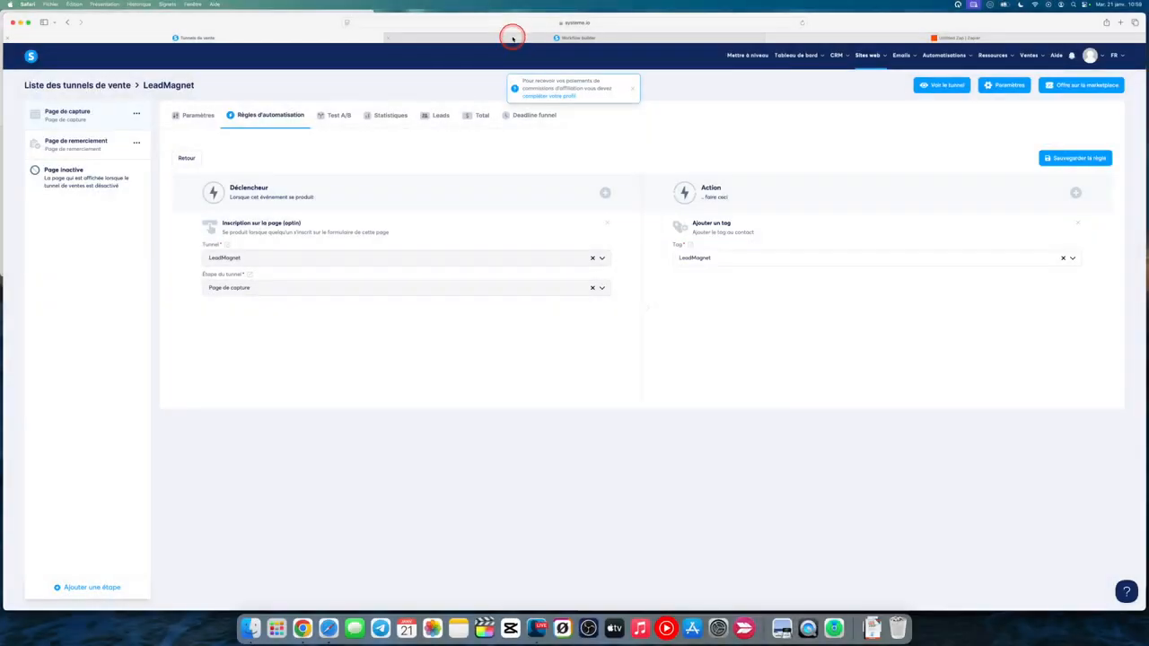
click(517, 37)
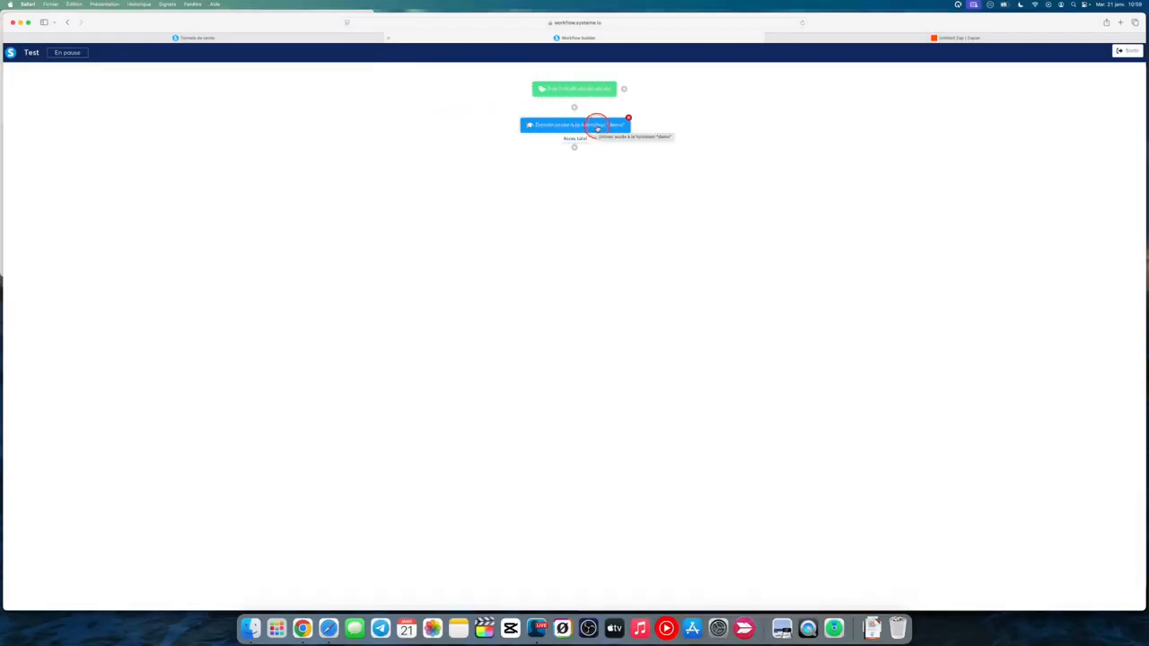
key(ctrl+s)
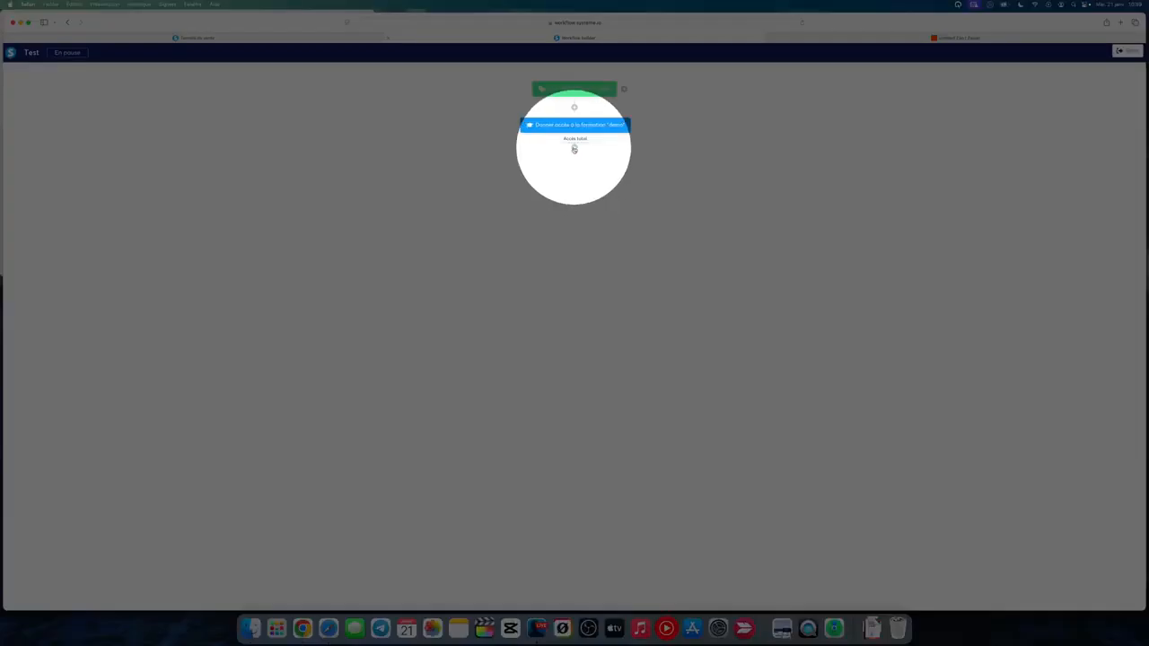
Add a Délai step of 30 Journées below the course access action in the Test workflow
click(573, 148)
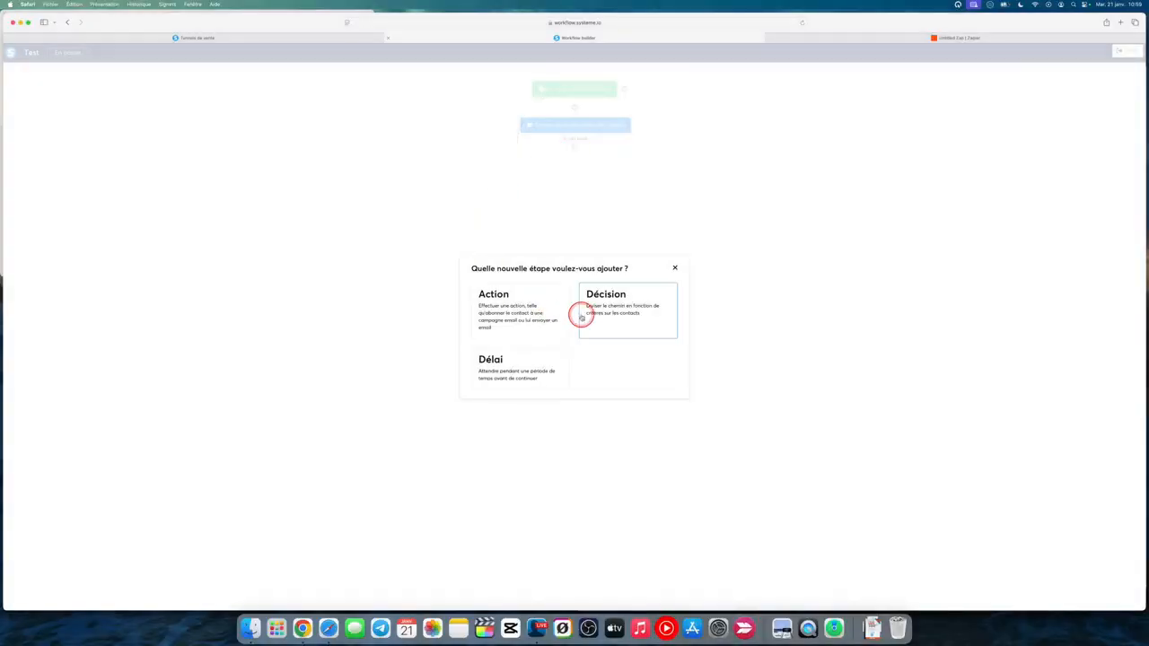
click(516, 368)
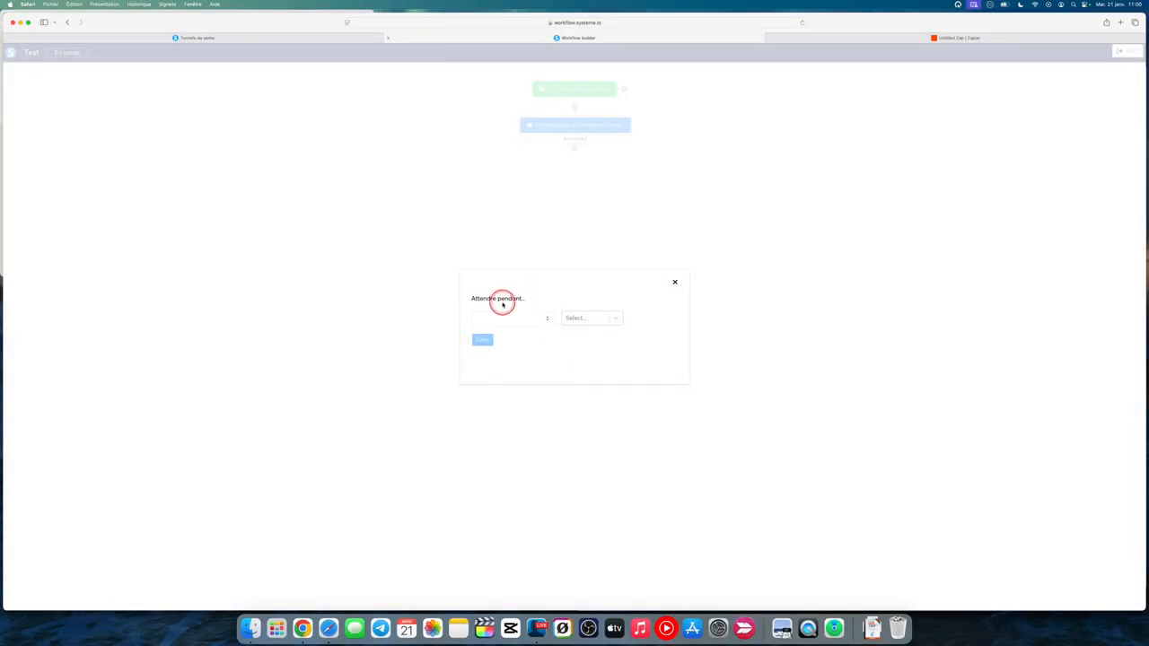
click(534, 321)
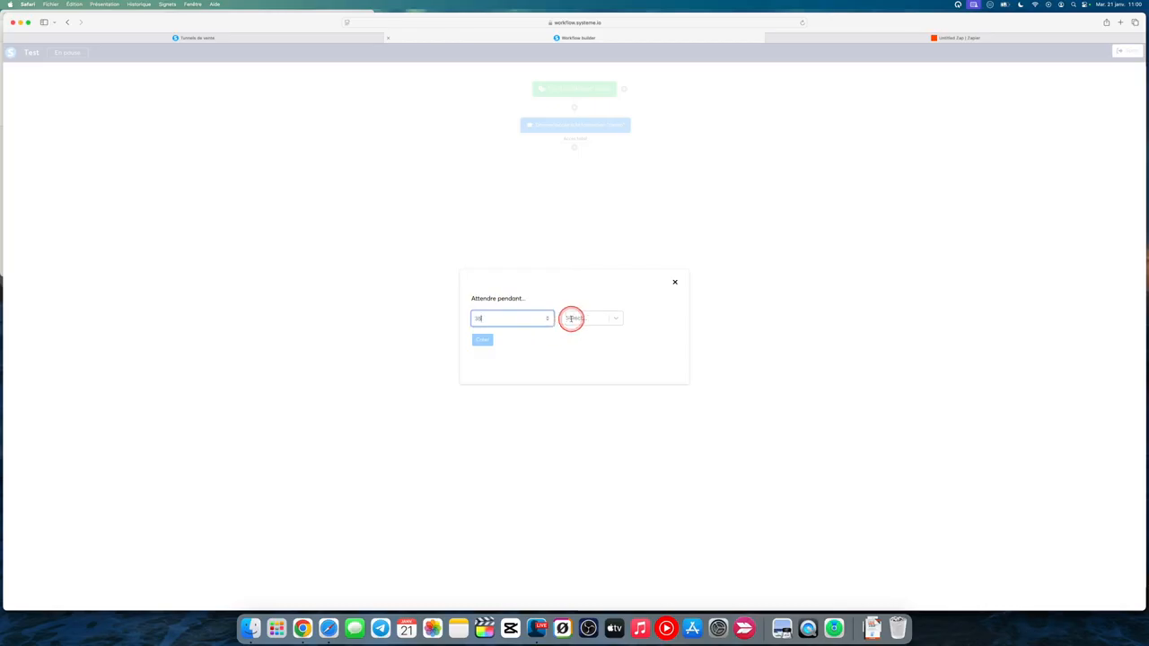
click(571, 319)
click(578, 334)
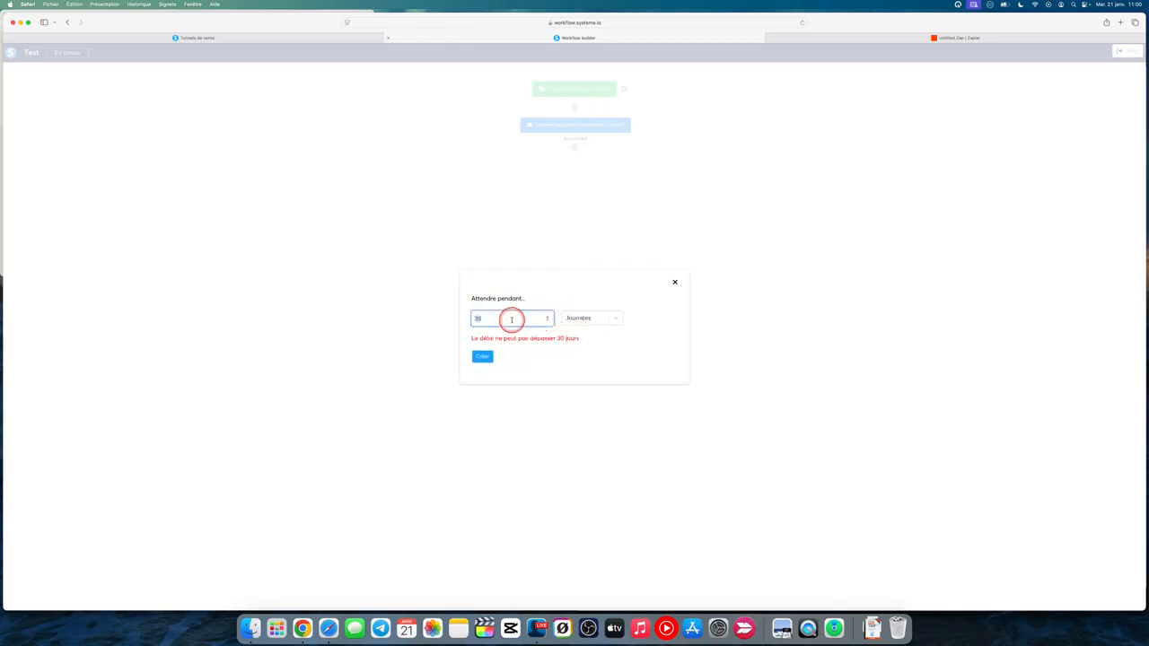
text(0)
key(Return)
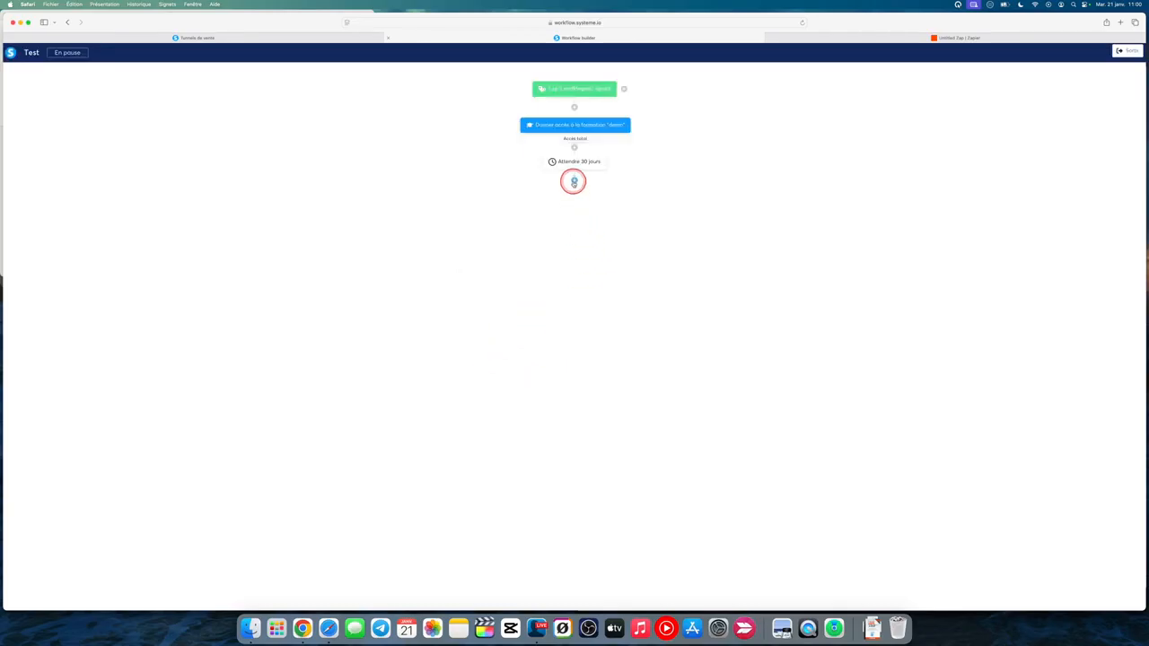
Add a second Délai step of 15 Journées below the 30-day wait
click(574, 182)
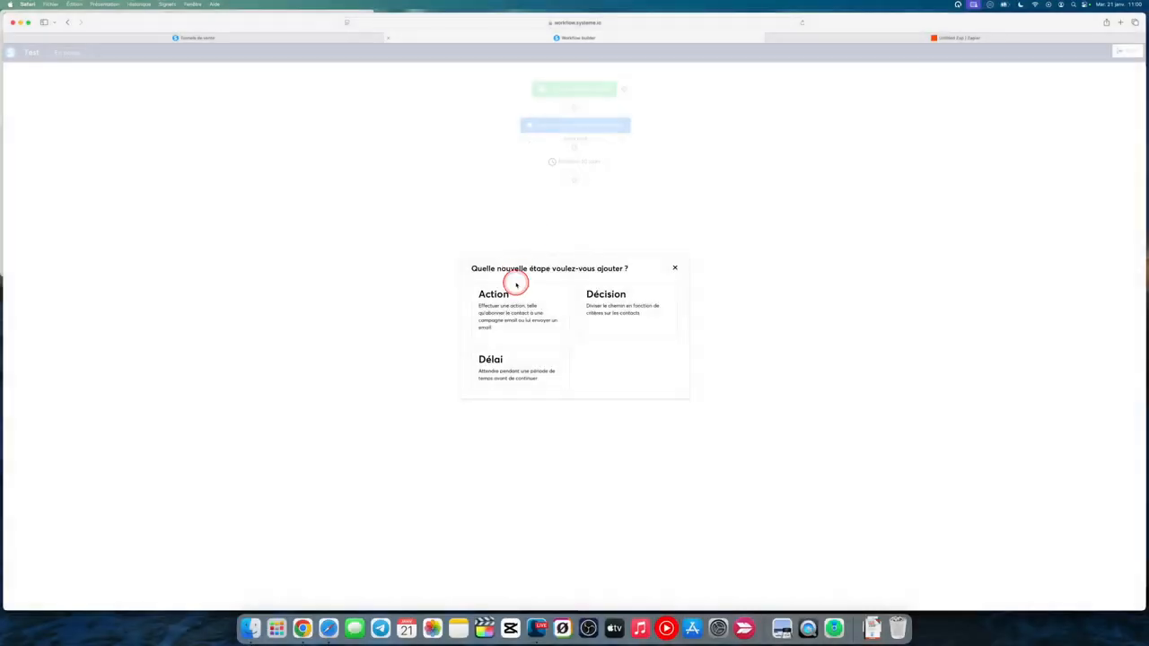
click(510, 352)
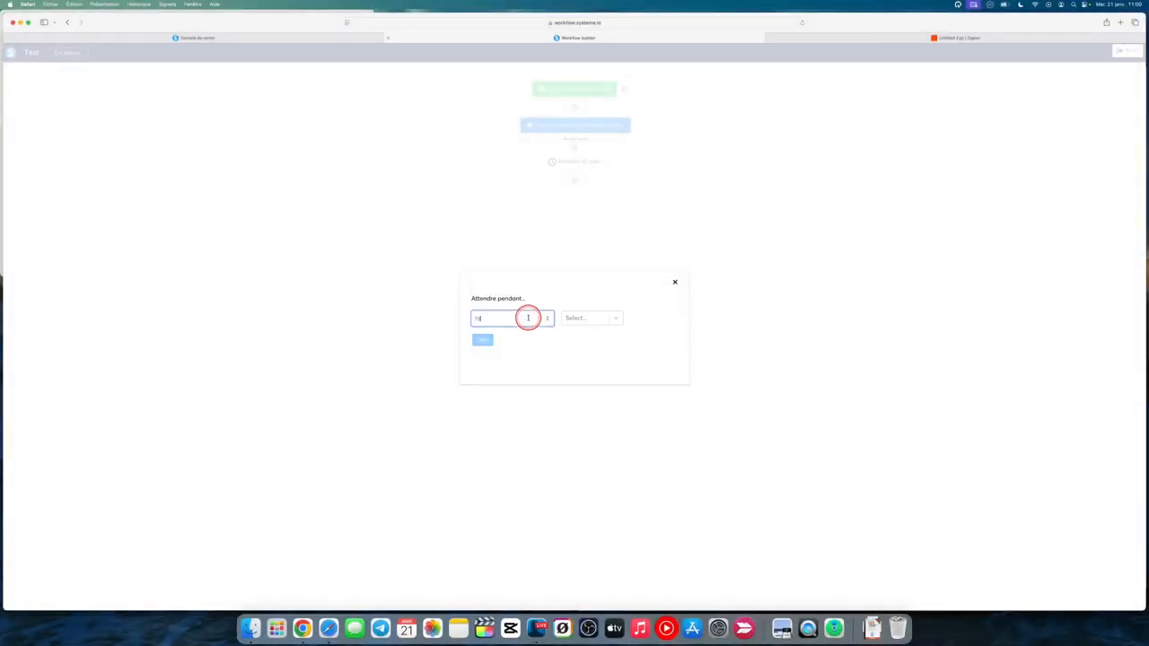
click(571, 319)
click(576, 335)
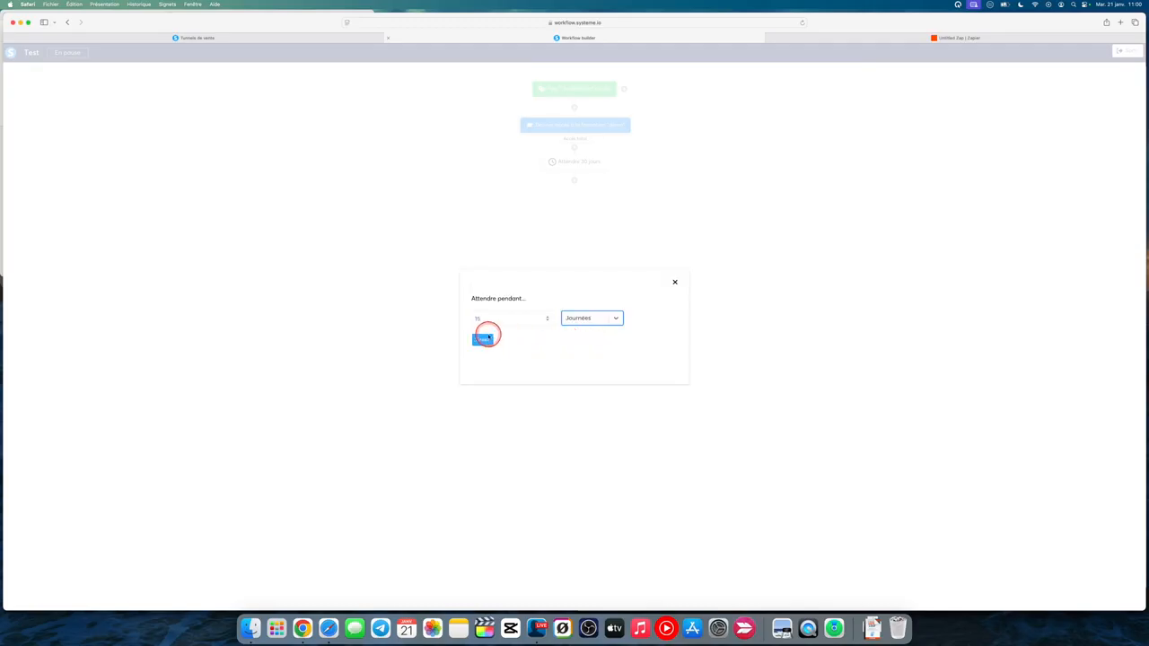
click(484, 339)
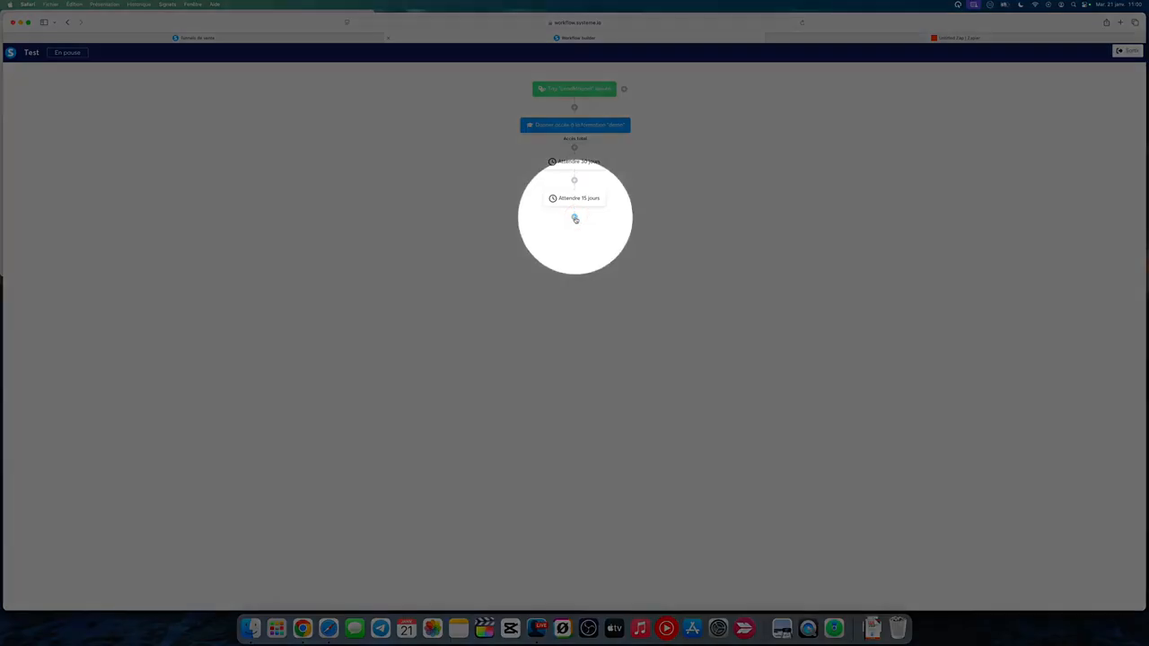
Add a Retirer l'accès à une formation action for the demo course below the 15-day wait
click(576, 219)
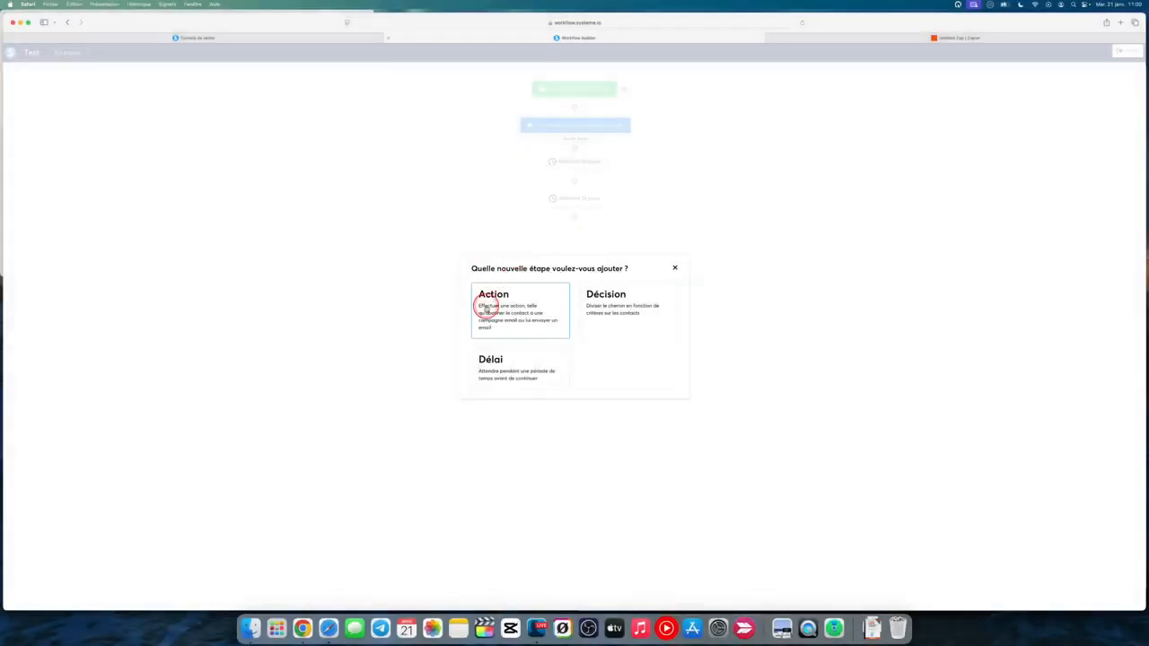
click(487, 309)
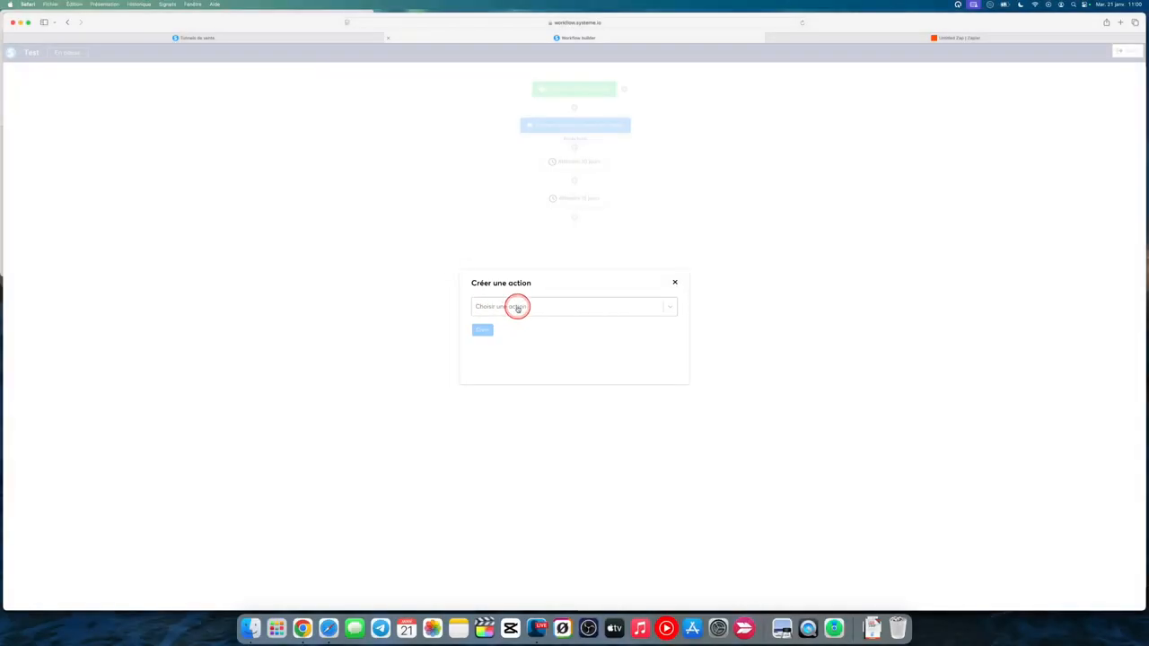
click(533, 307)
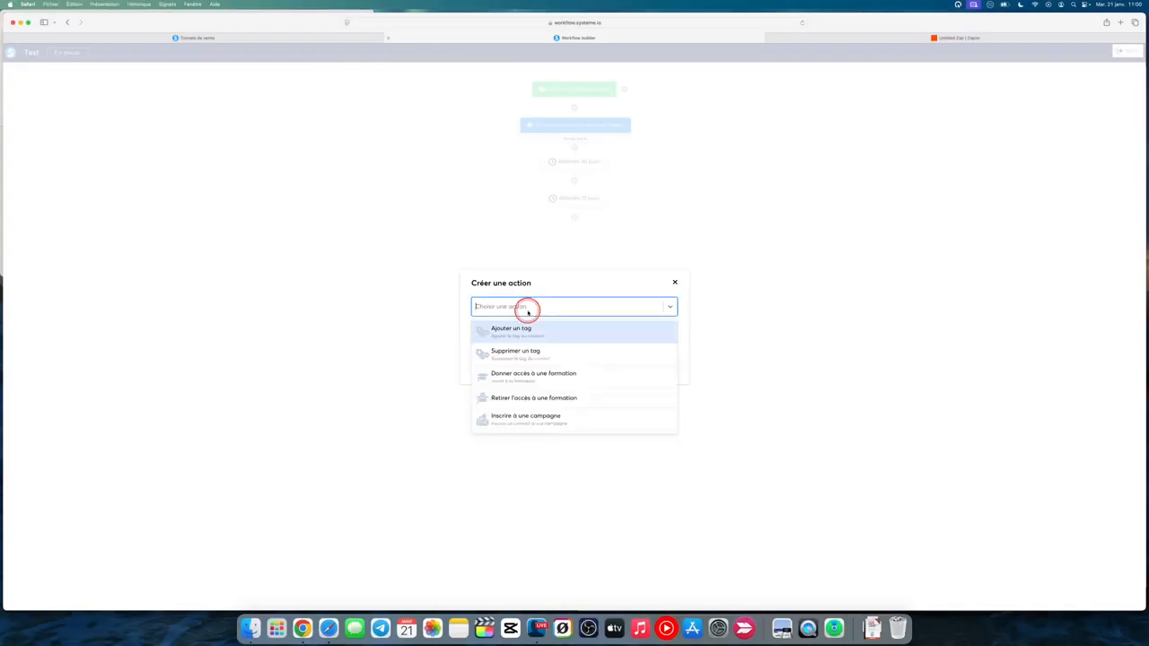
click(520, 398)
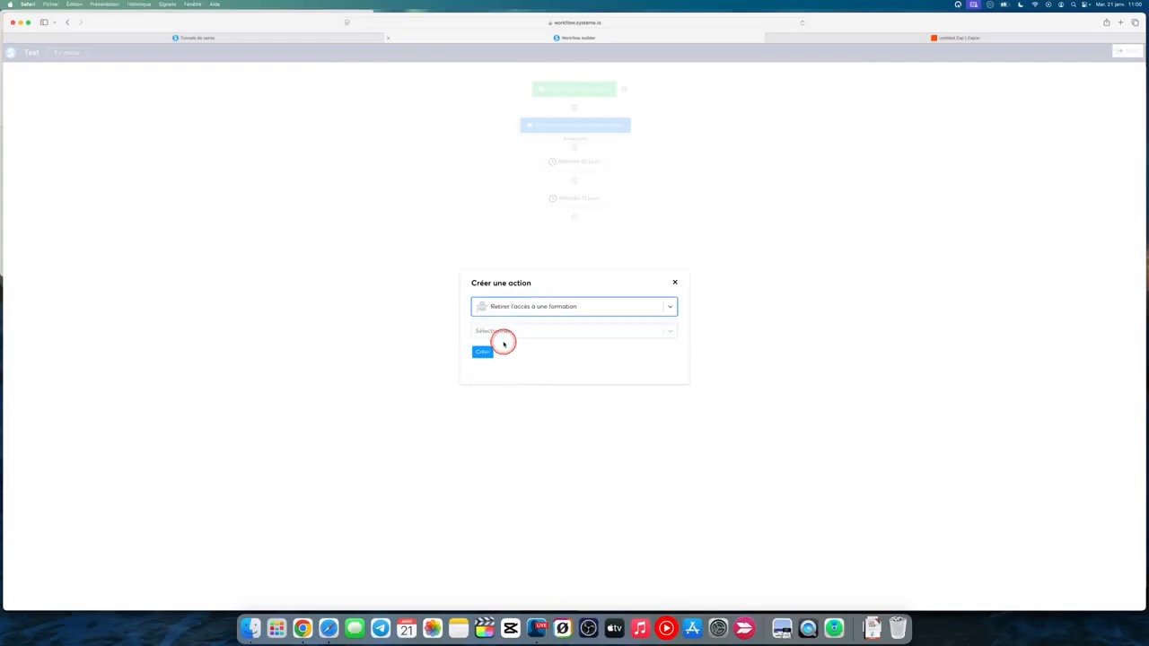
click(502, 331)
click(486, 349)
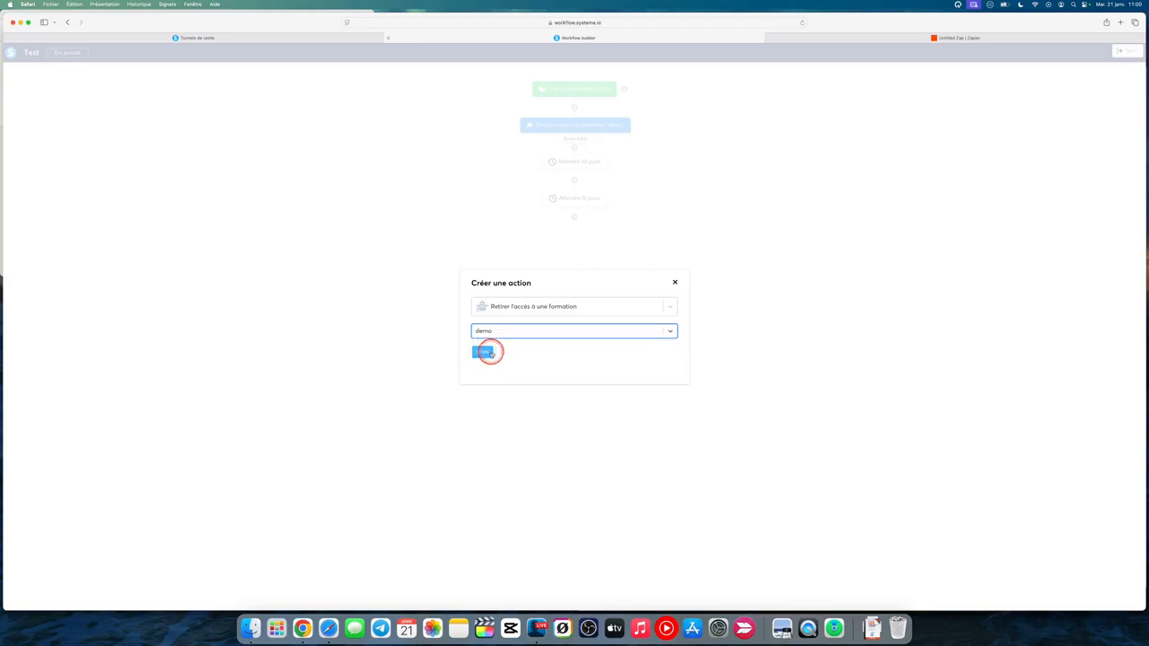
click(485, 352)
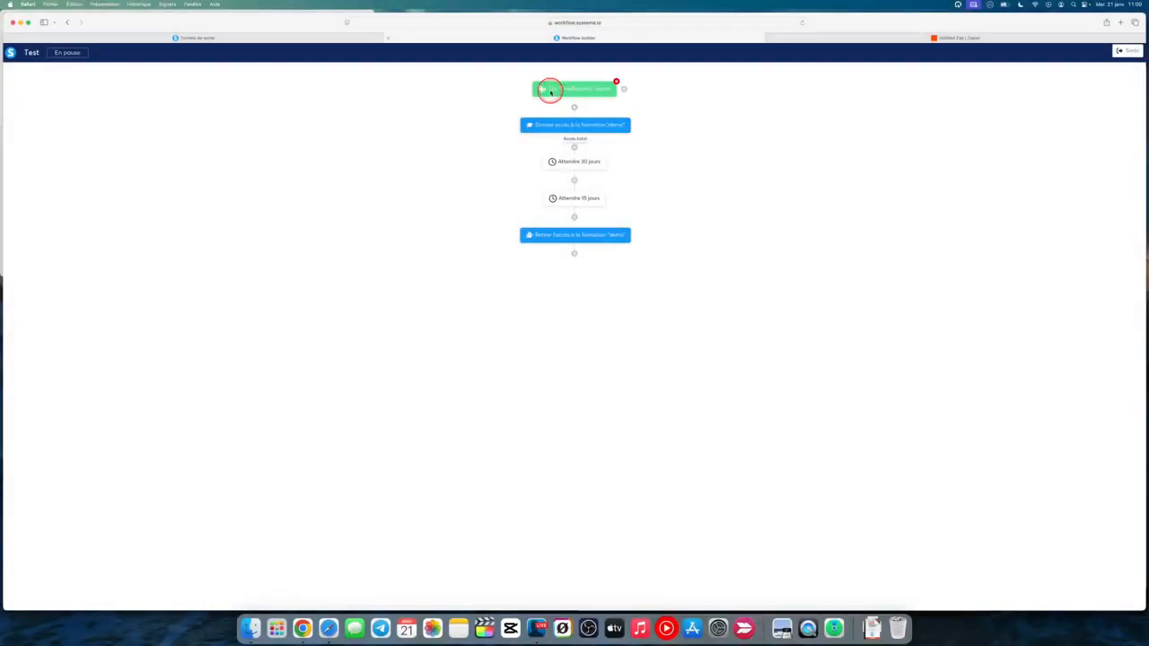
Check the LeadMagnet funnel's optin rule, then exit the Test workflow and activate it in the workflow list
click(305, 38)
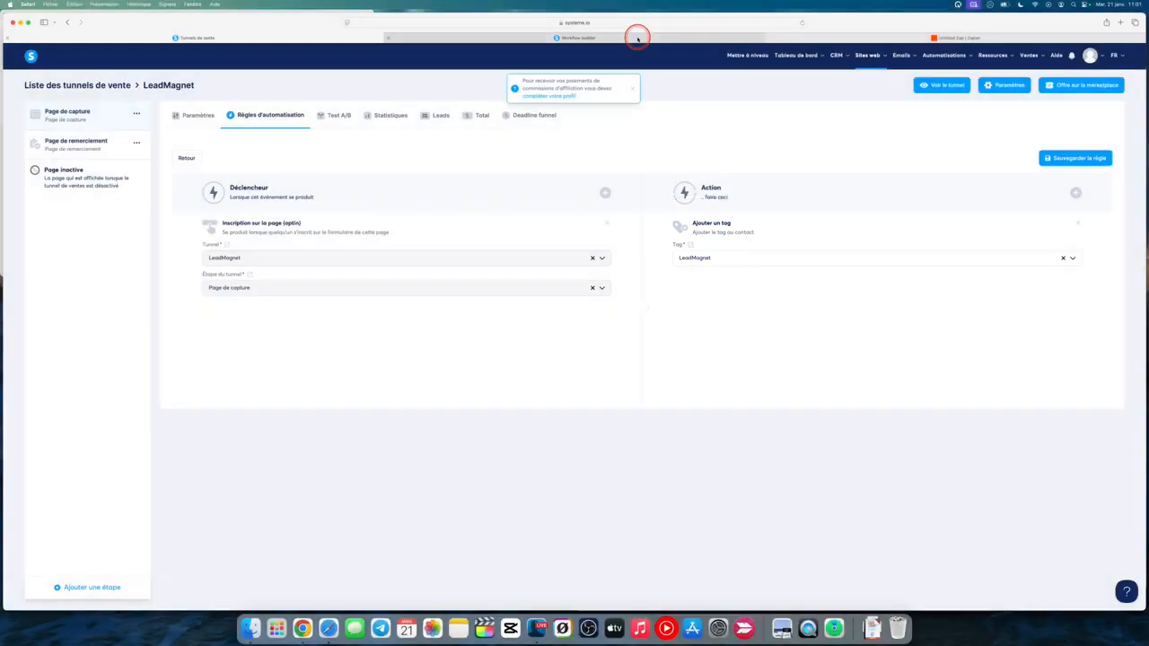
click(637, 37)
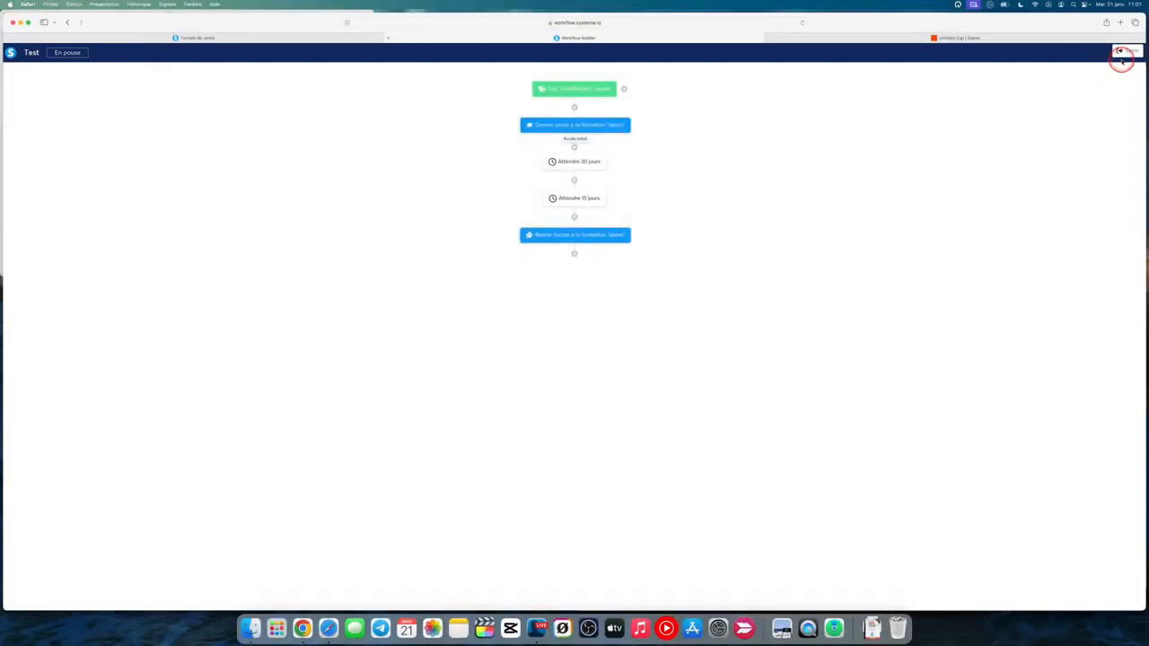
click(1120, 51)
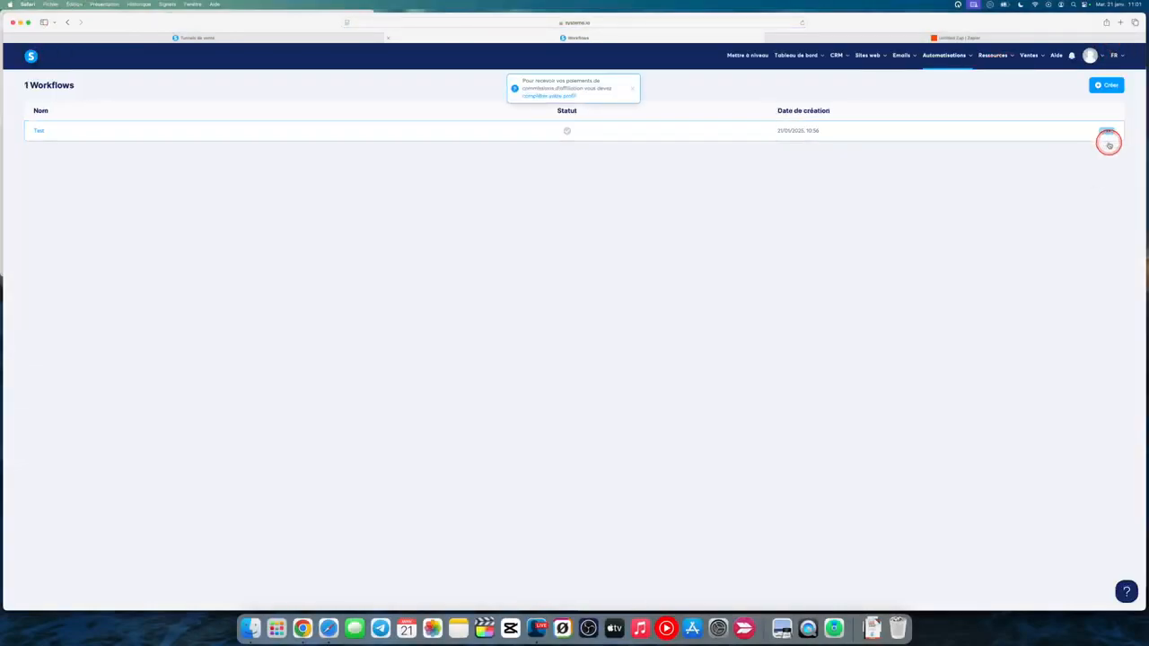
click(1108, 131)
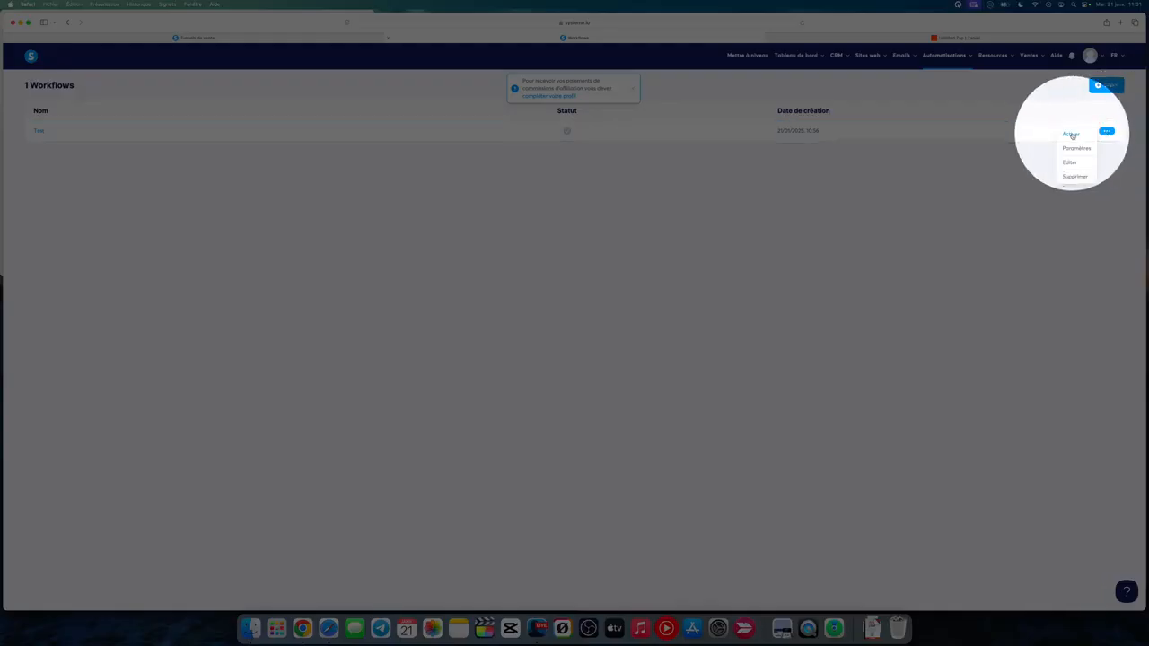
click(1071, 134)
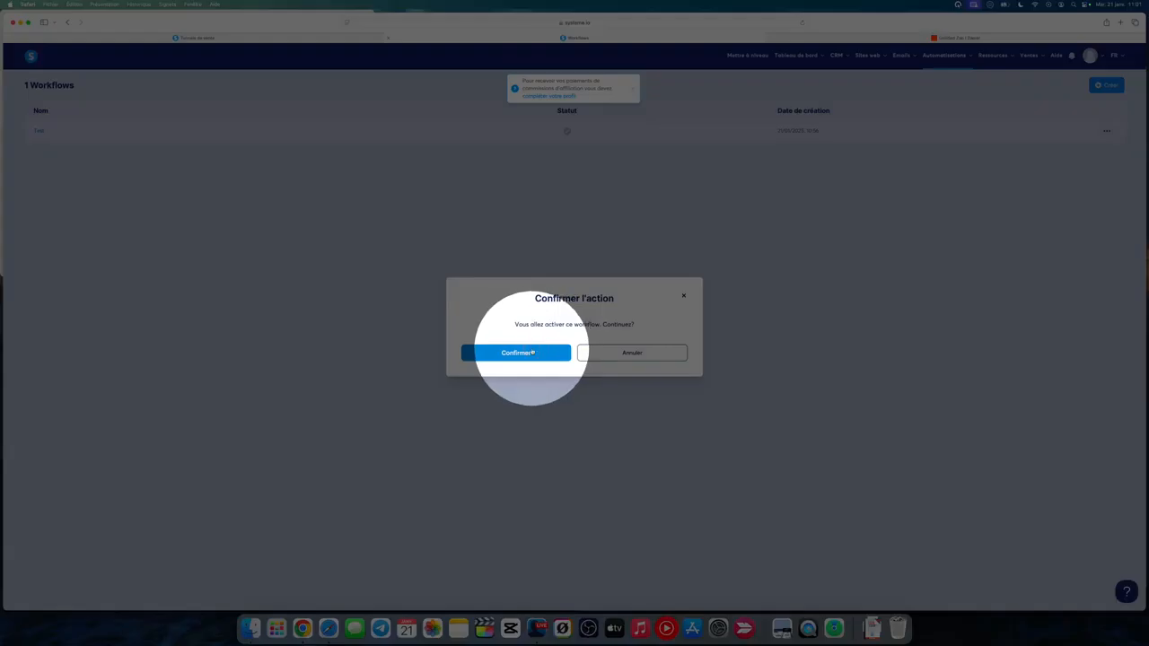
click(530, 352)
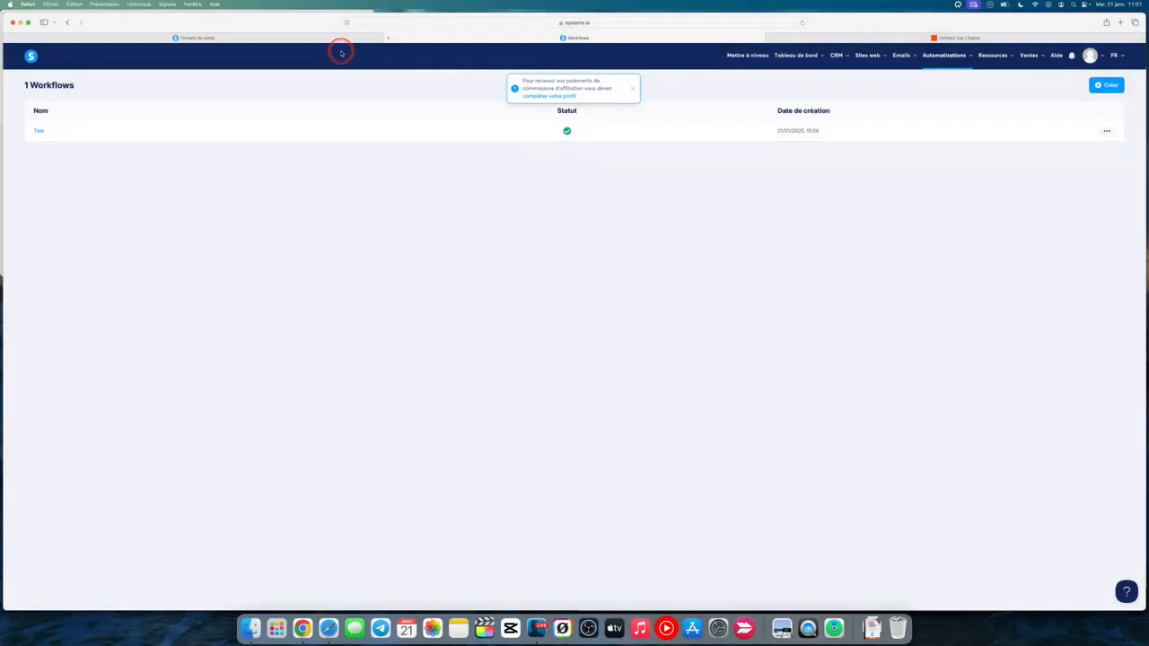
Reopen the optin rule of the LeadMagnet funnel's Page de capture and examine its trigger and tag action
click(342, 41)
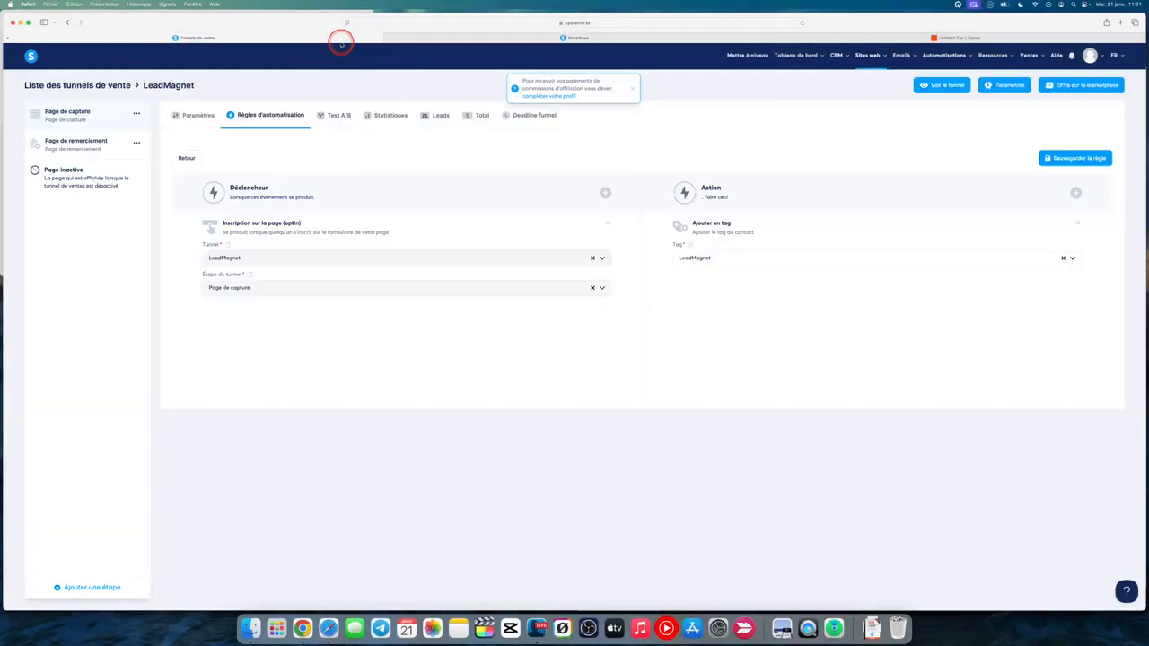
click(93, 119)
click(256, 115)
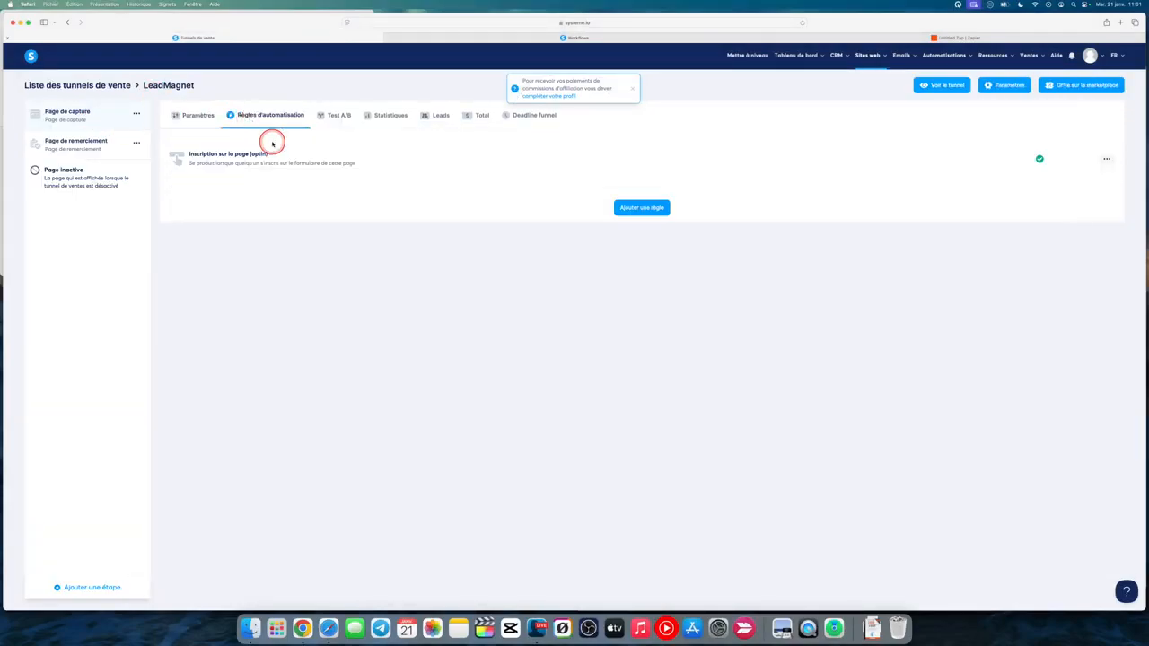
click(272, 144)
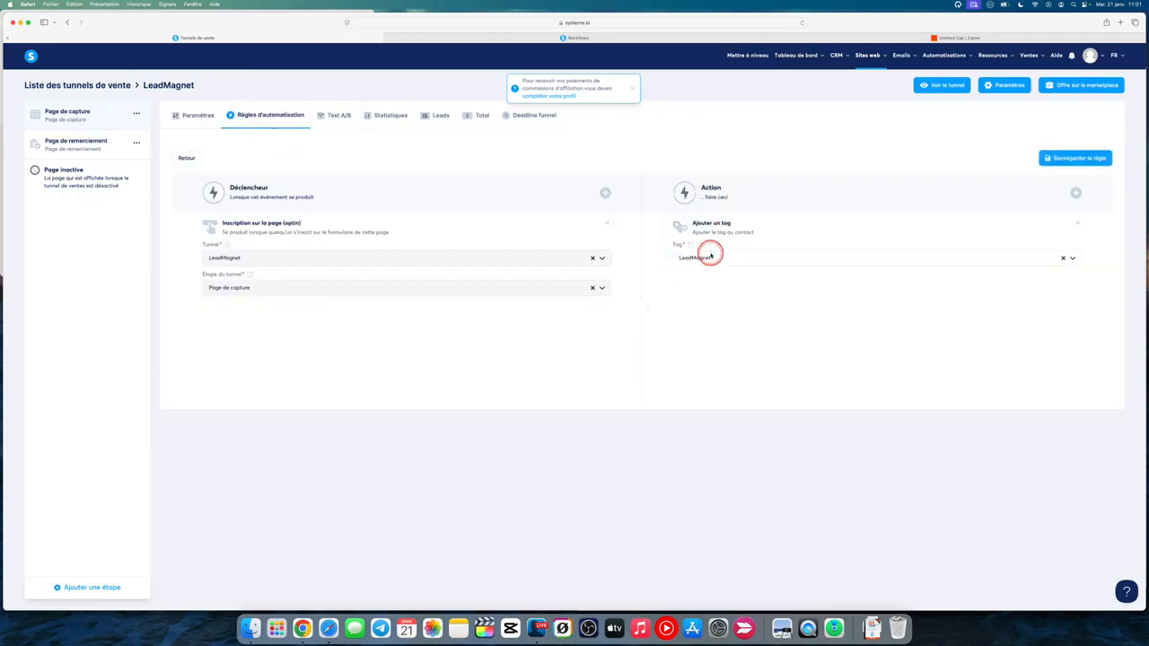
Reopen the Test workflow and change its trigger to Inscrit au formulaire du tunnel for the LeadMagnet funnel's Page de capture
click(638, 40)
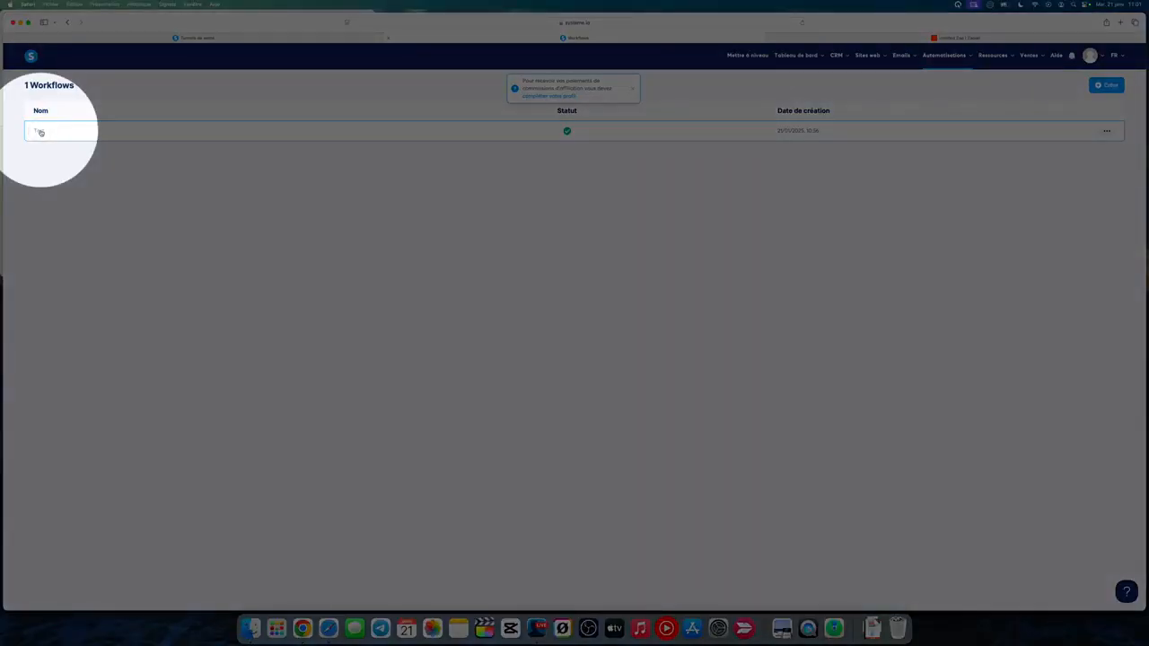
click(40, 132)
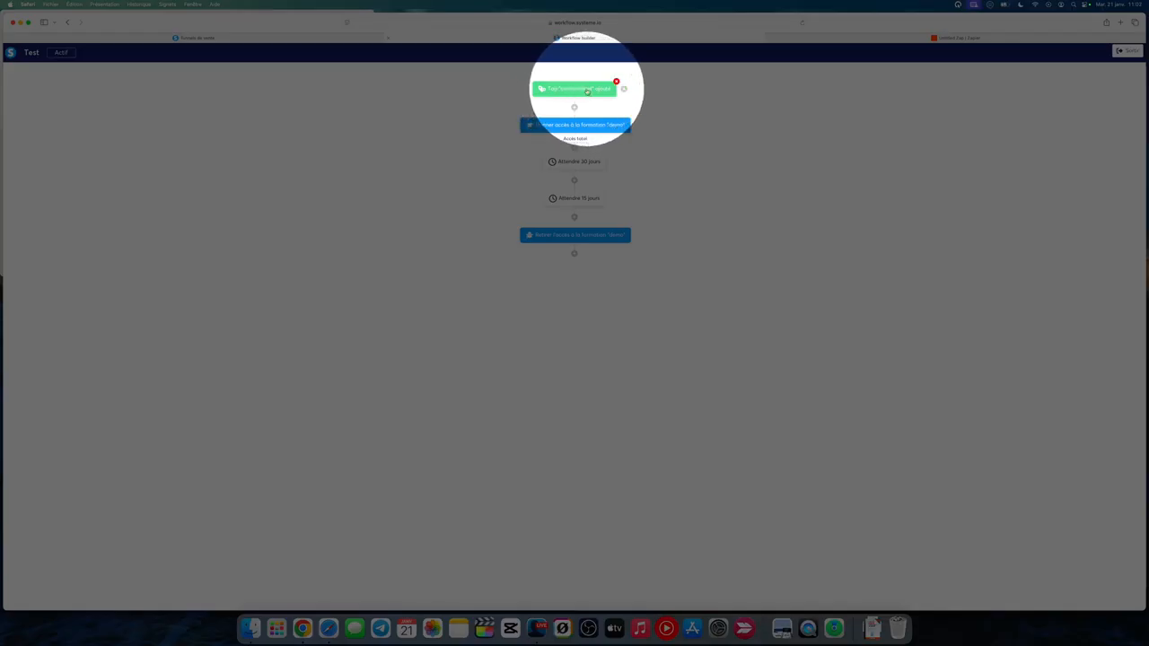
click(585, 89)
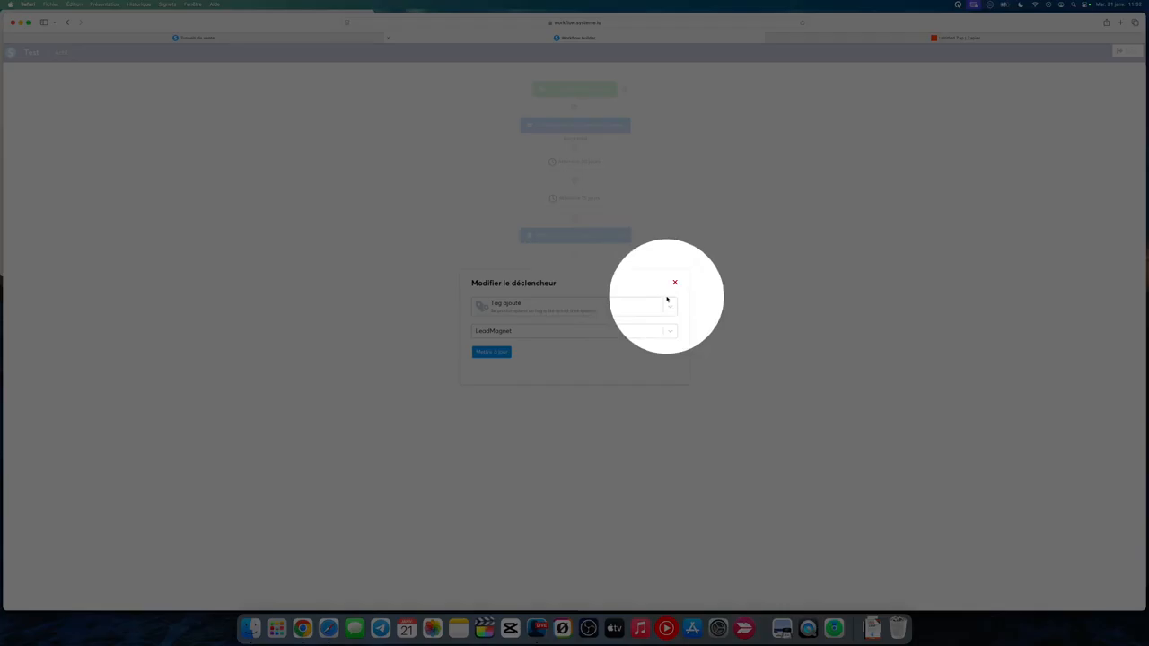
click(669, 307)
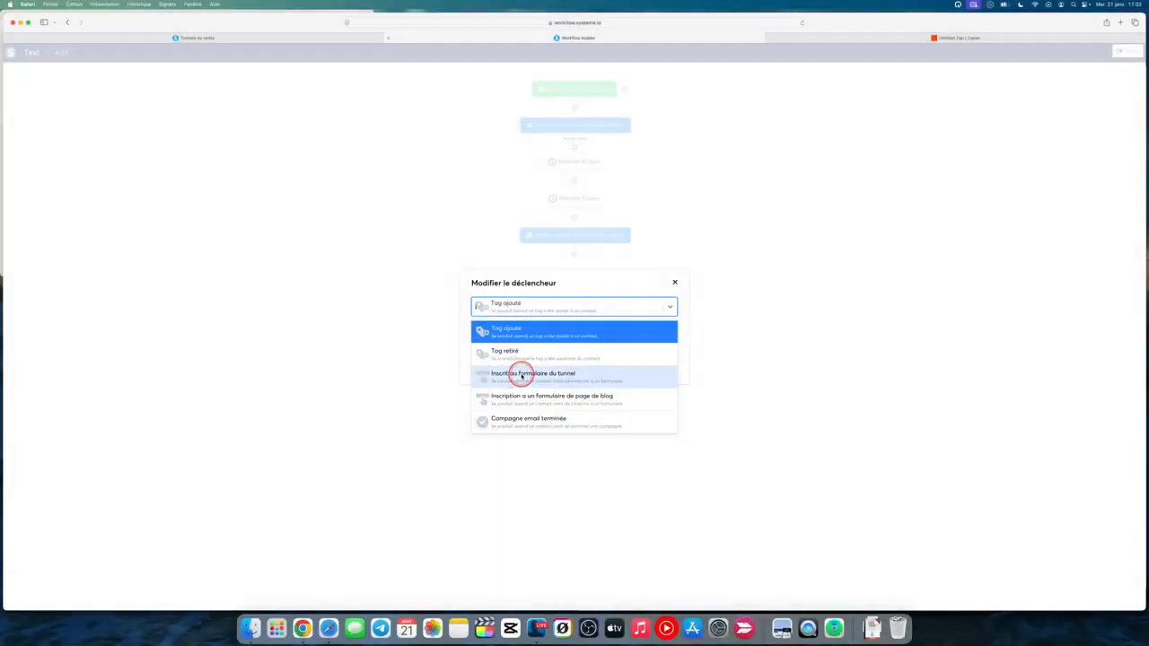
click(514, 376)
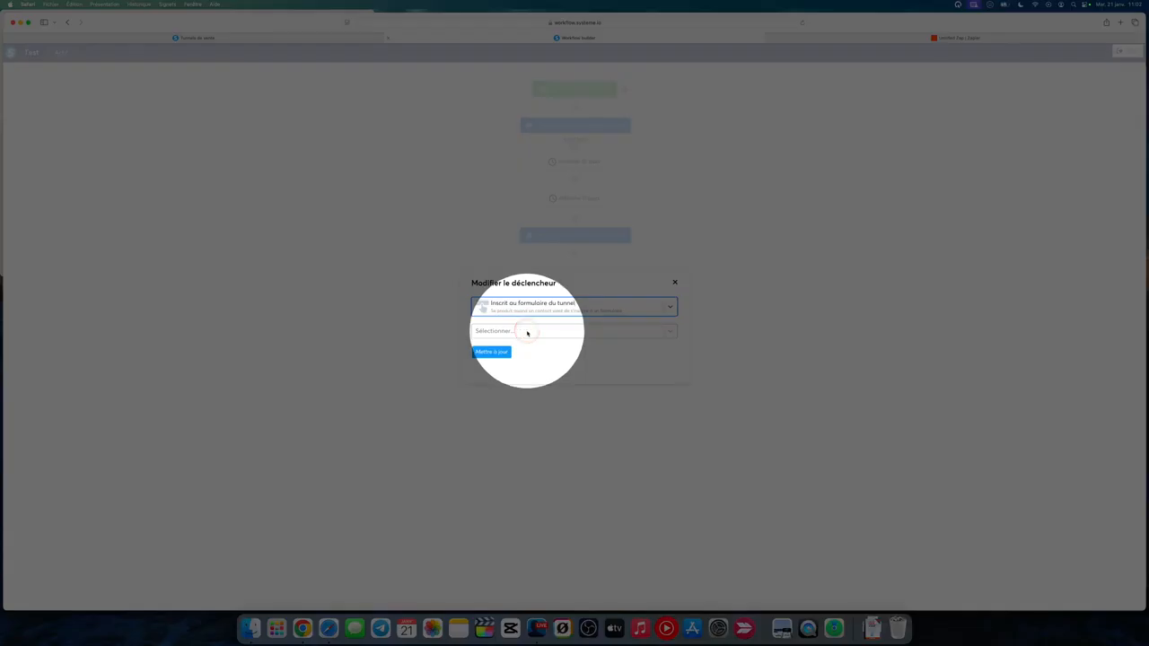
click(526, 331)
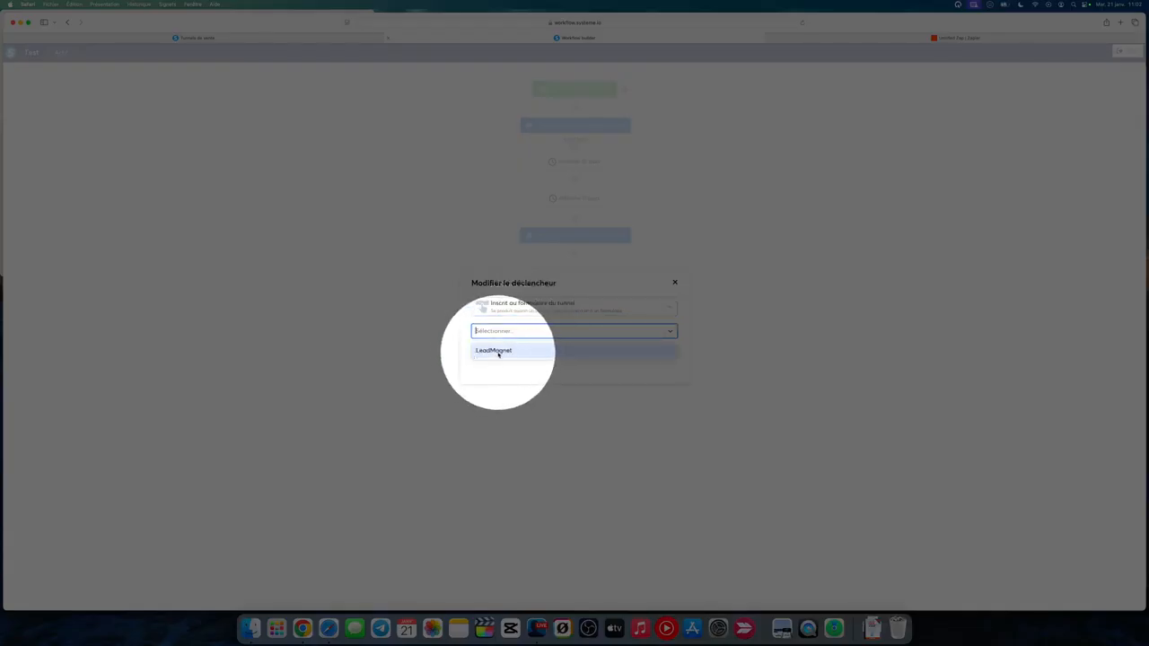
click(494, 351)
click(518, 347)
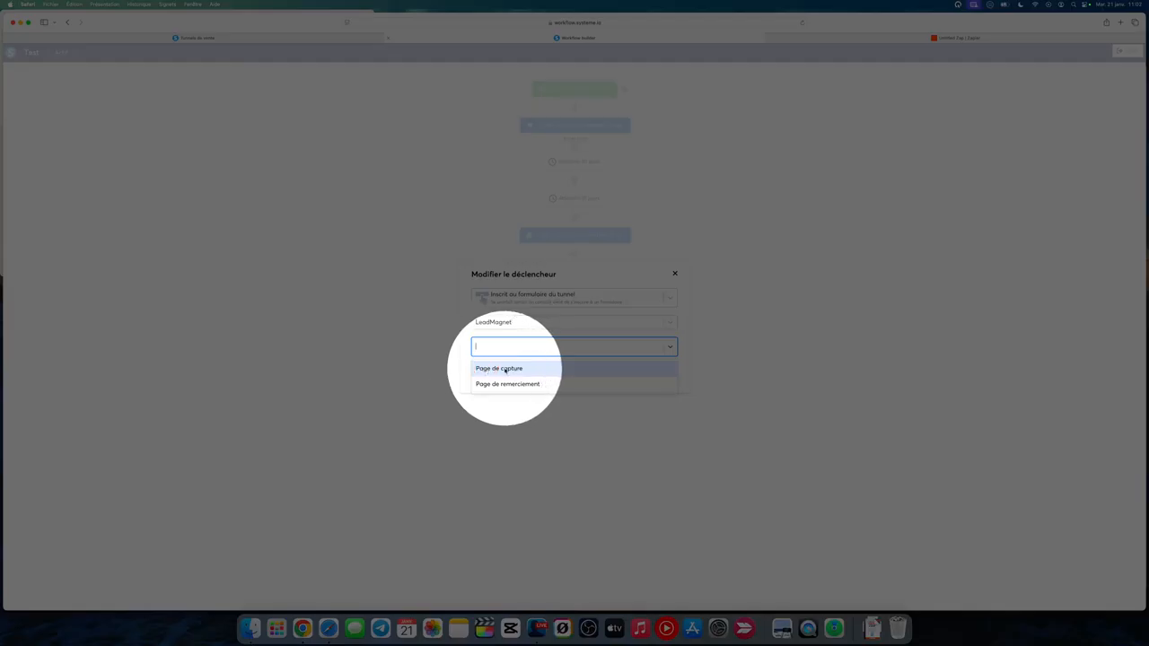
click(511, 368)
click(495, 368)
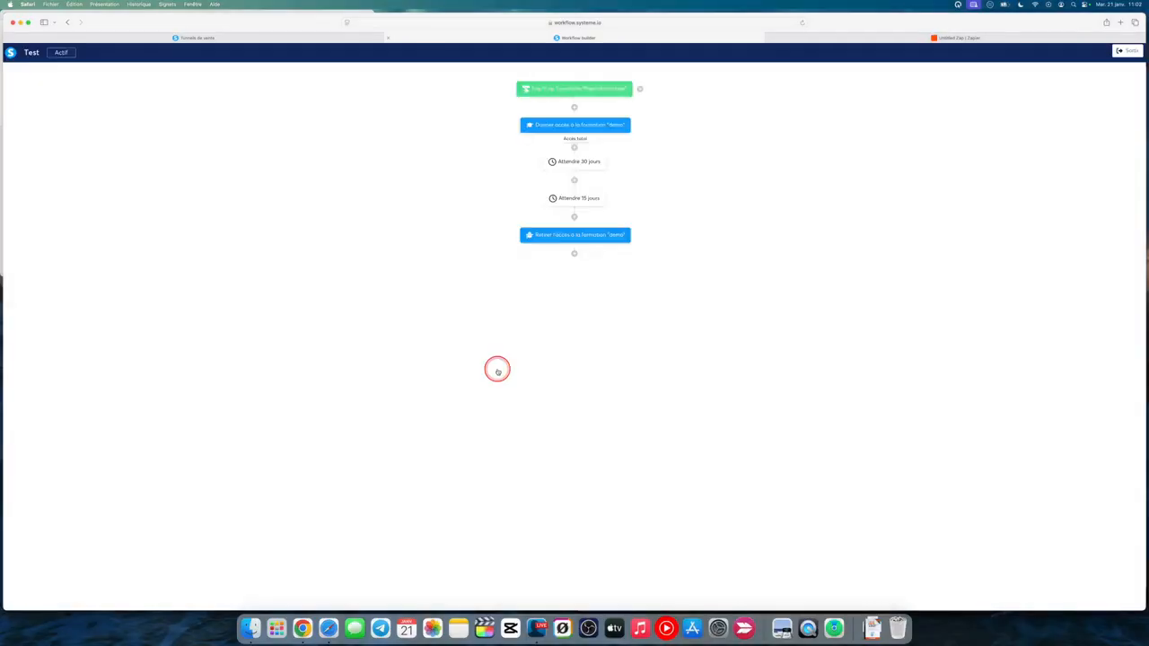
Delete the Inscription sur la page (optin) automation rule from the LeadMagnet funnel's Page de capture
click(342, 38)
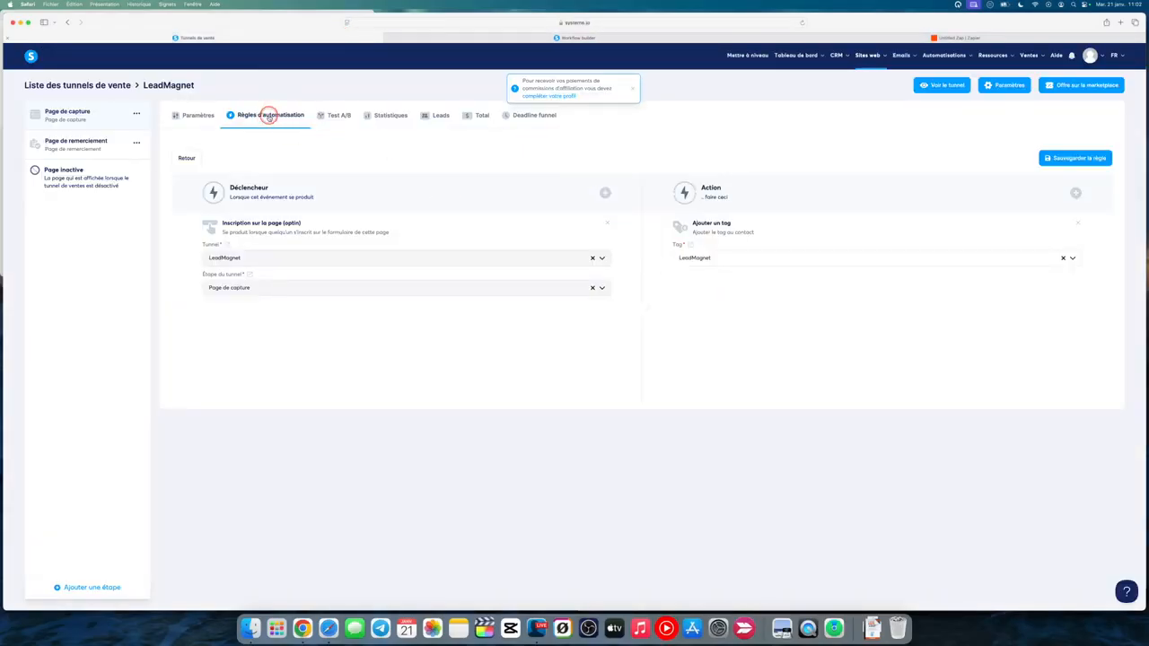
click(187, 157)
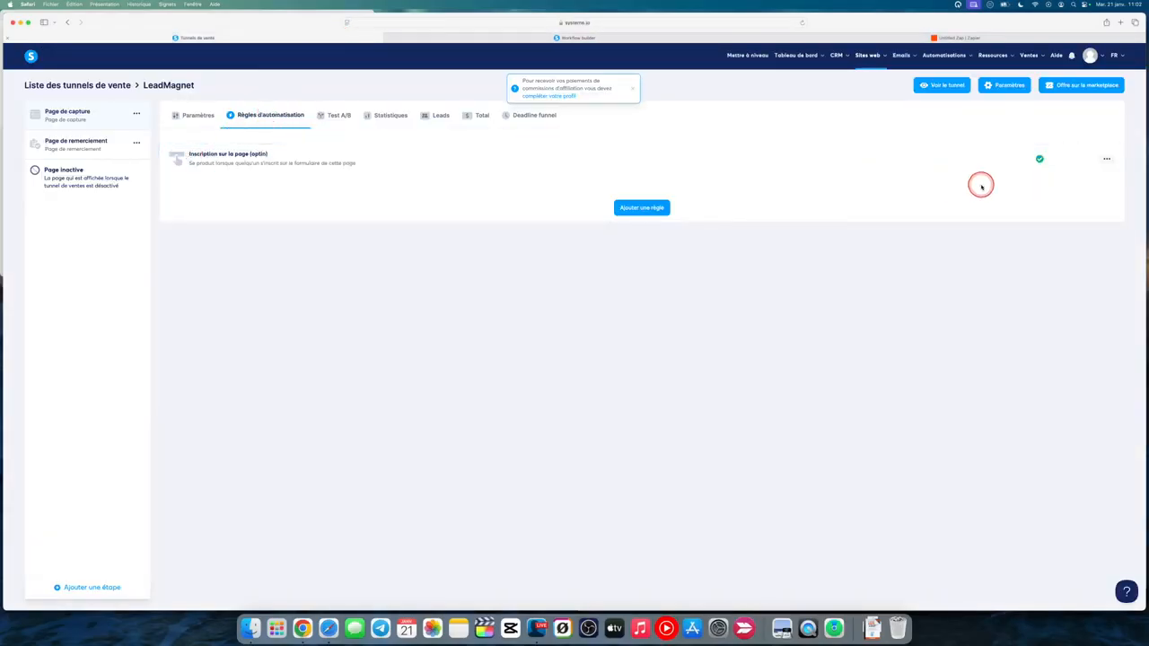
click(1107, 160)
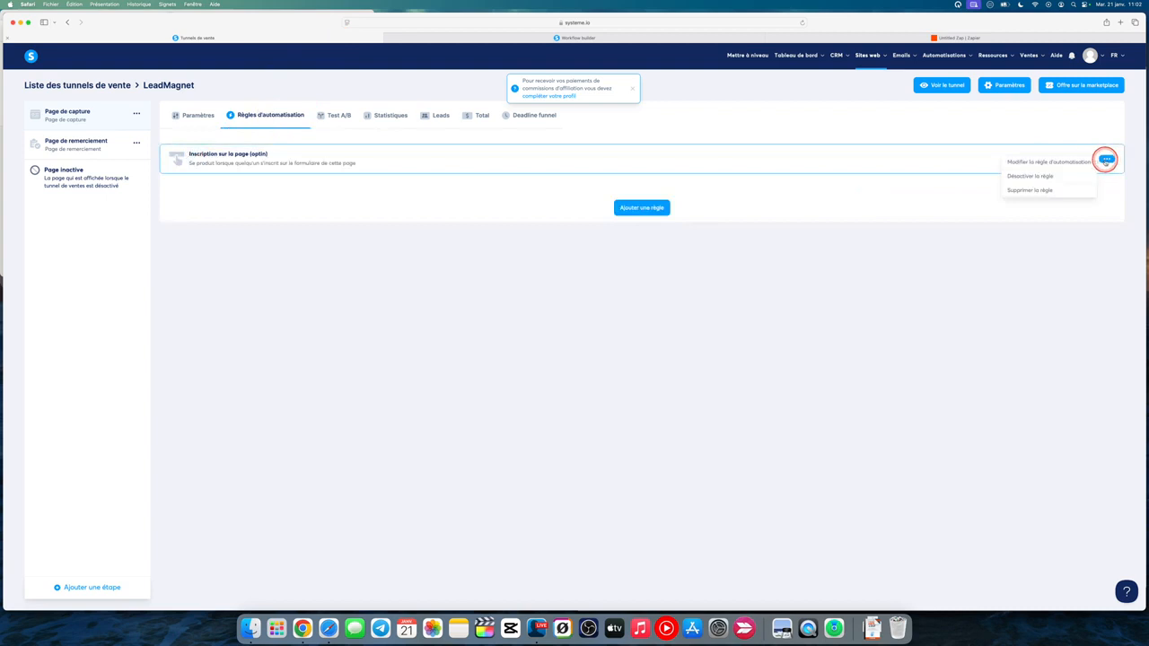
click(1023, 191)
click(530, 353)
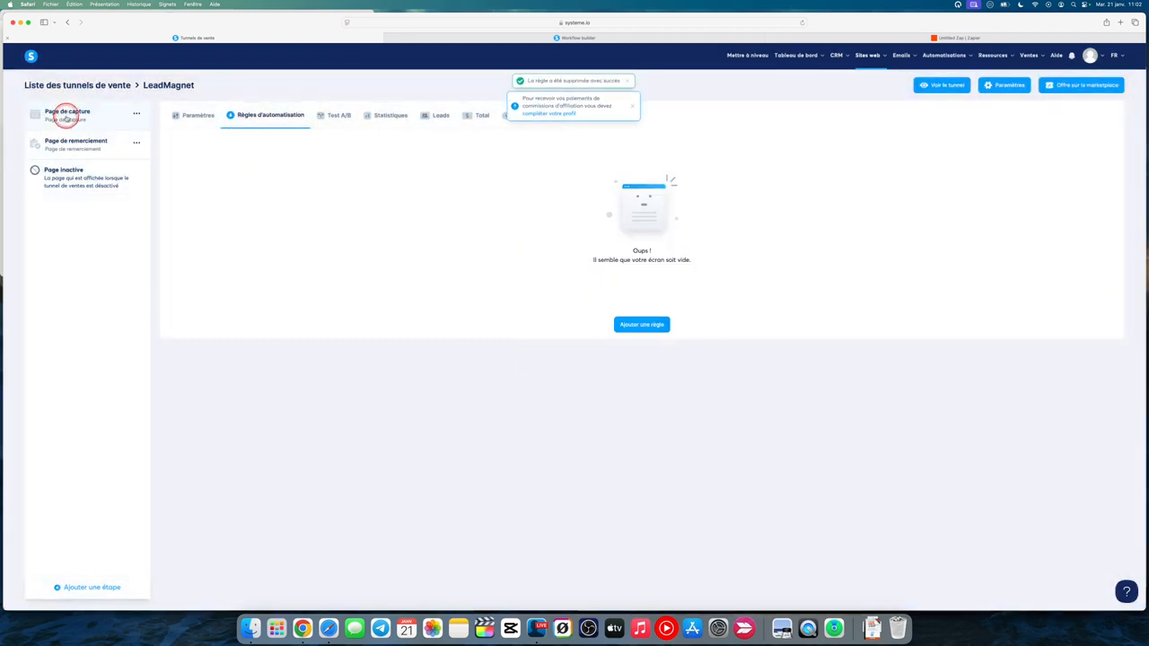
In the Test workflow, insert an Ajouter un tag action with the LeadMagnet tag between the trigger and the course access action
click(523, 38)
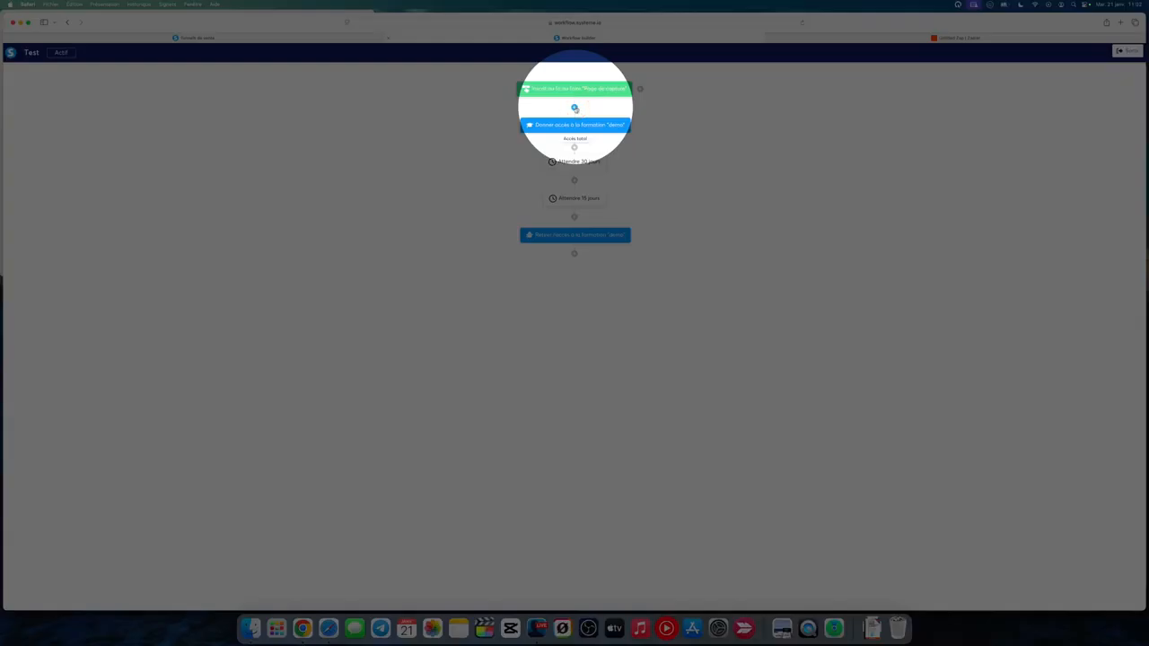
click(574, 107)
click(508, 314)
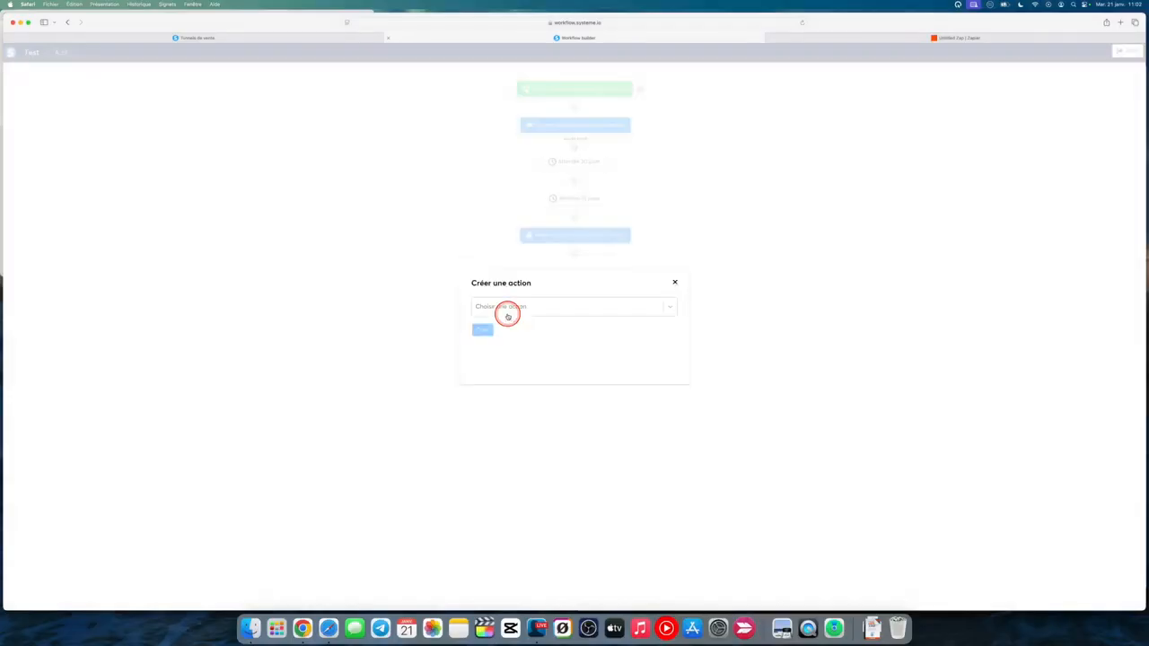
click(510, 308)
click(507, 334)
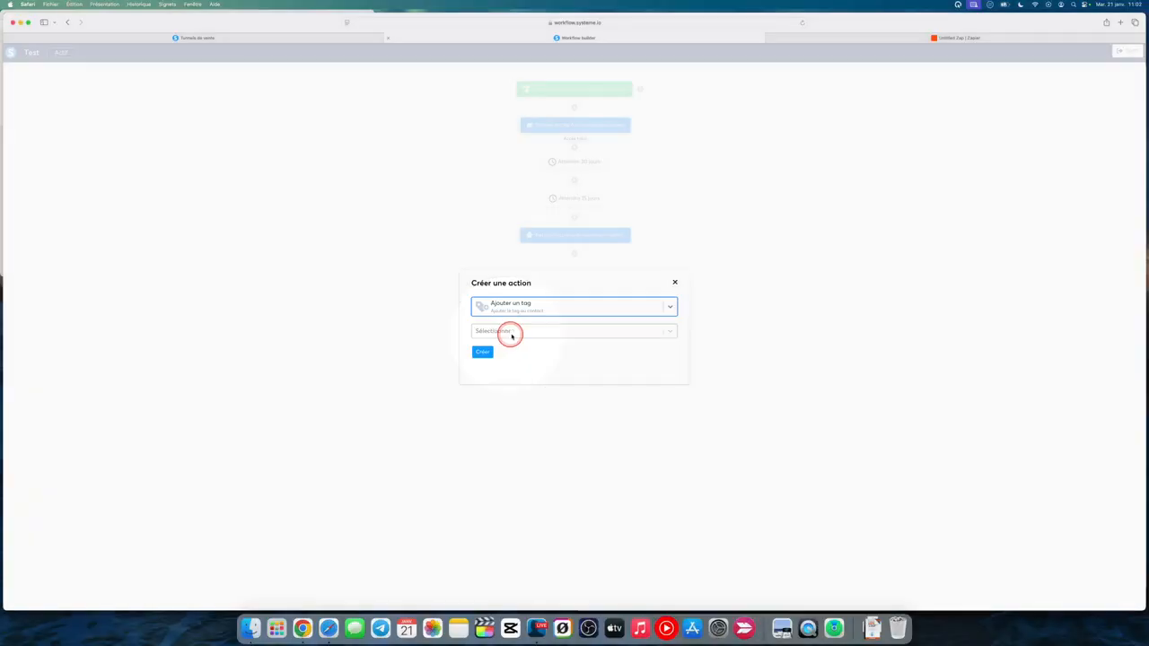
click(508, 334)
click(505, 349)
click(482, 352)
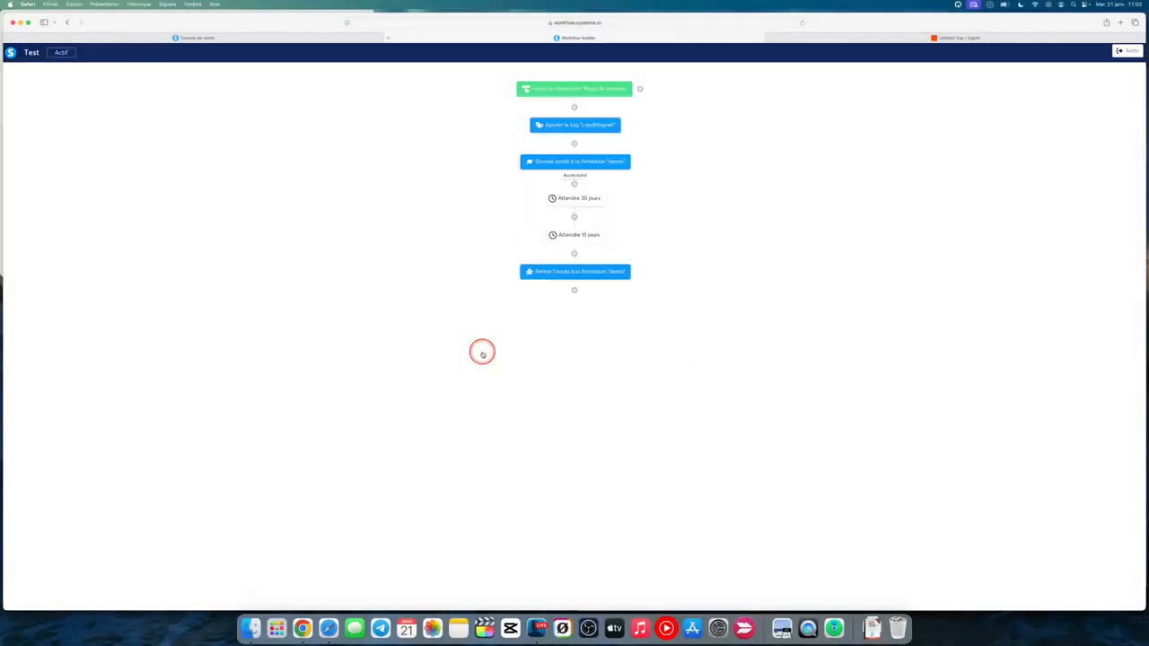